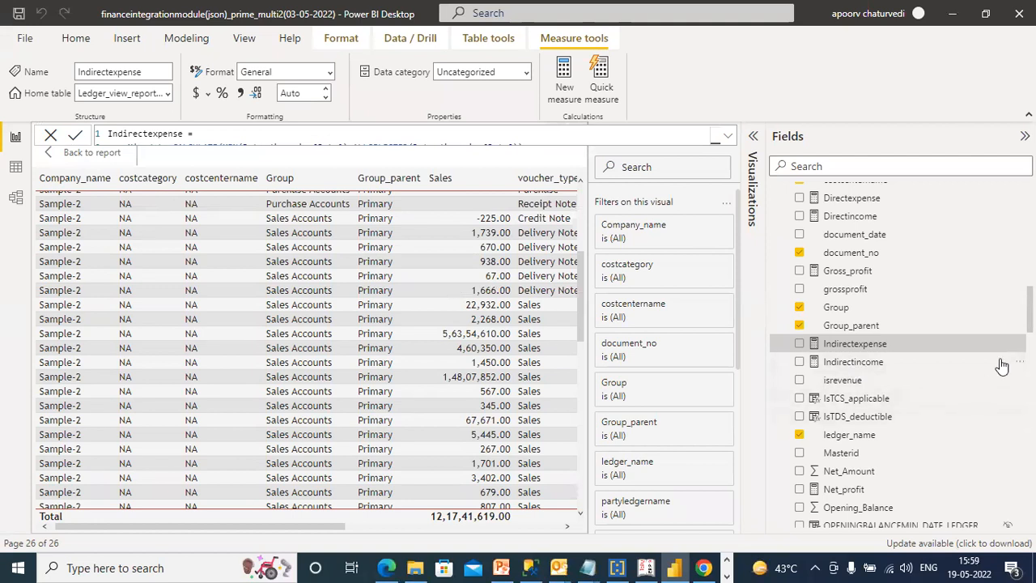
- Add Ledger_view_reporting[document_no] to the ALLEXCEPT columns in the Directexpense measure's formula and commit it
{"action": "scroll", "coordinate": [1001, 365], "scroll_direction": "up", "scroll_amount": 3}
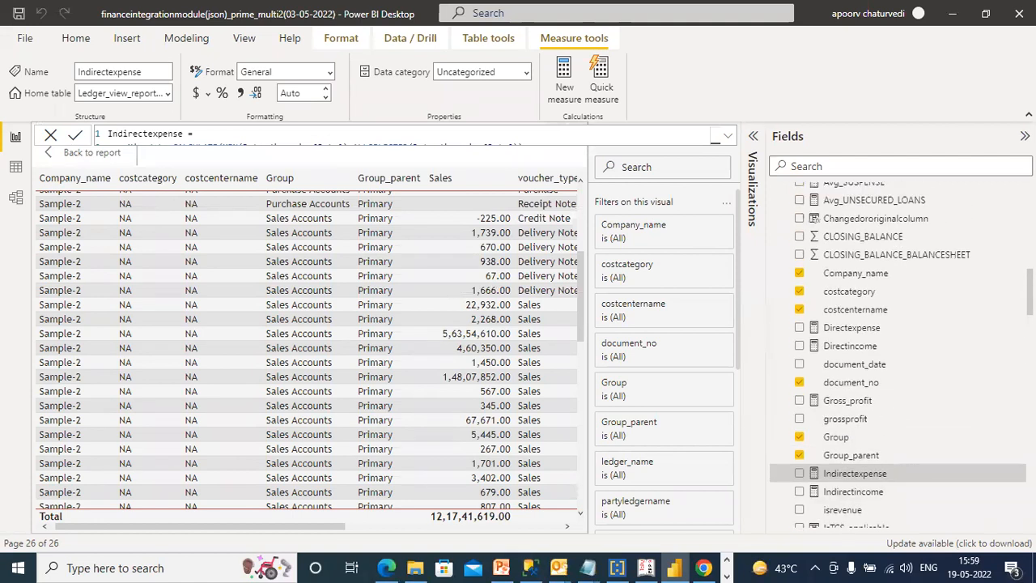
{"action": "left_click", "coordinate": [872, 334]}
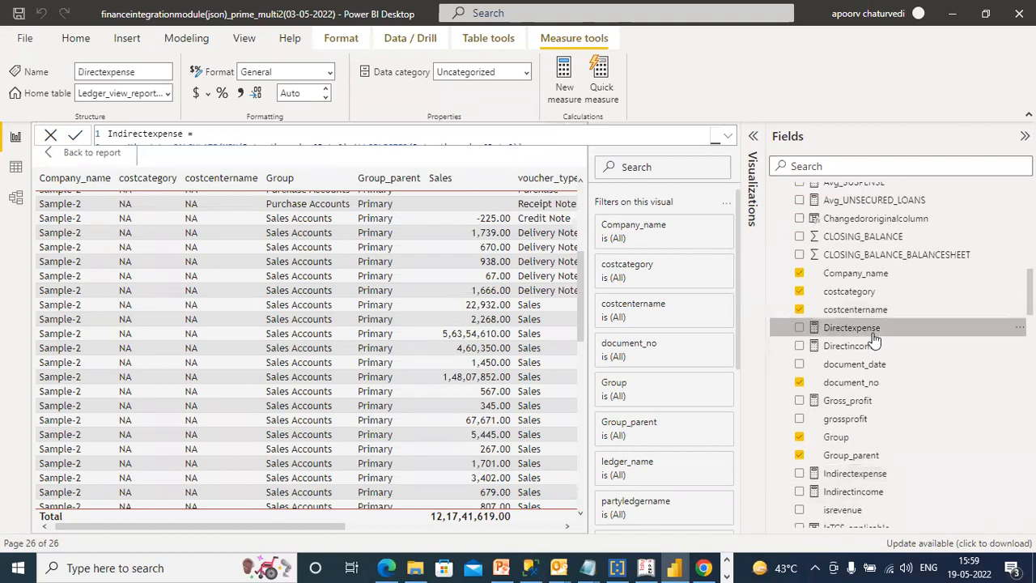
{"action": "left_click", "coordinate": [726, 136]}
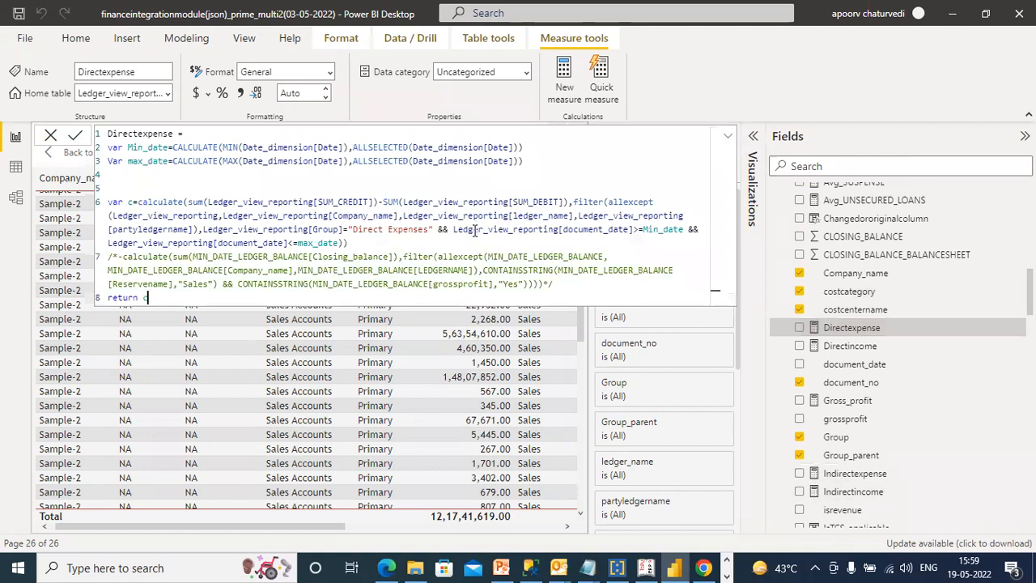
{"action": "left_click", "coordinate": [195, 229]}
{"action": "type", "text": ","}
{"action": "type", "text": ",Ledger_view_reporting[document_no]"}
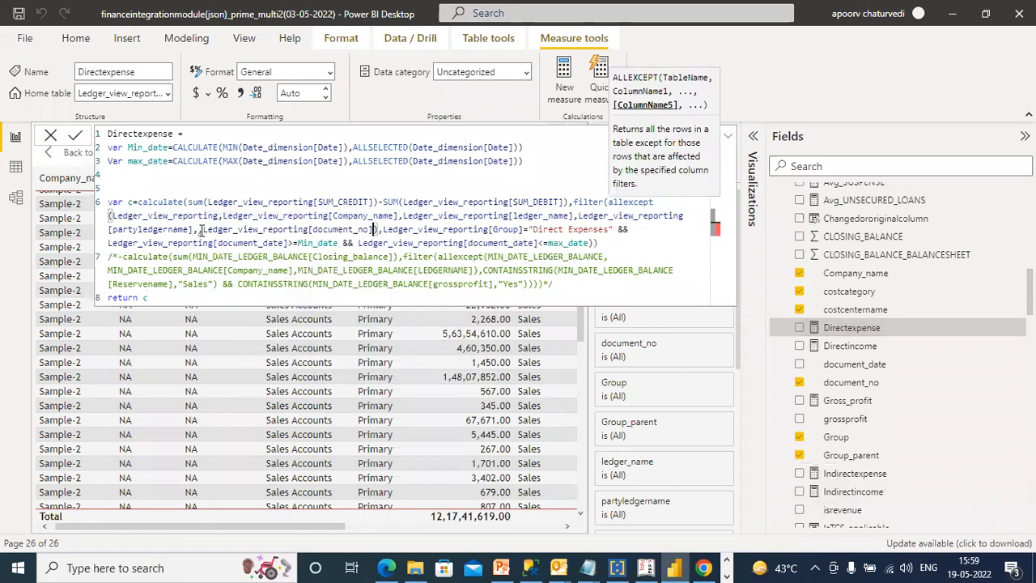
{"action": "left_click", "coordinate": [202, 230]}
{"action": "key", "text": "BackSpace"}
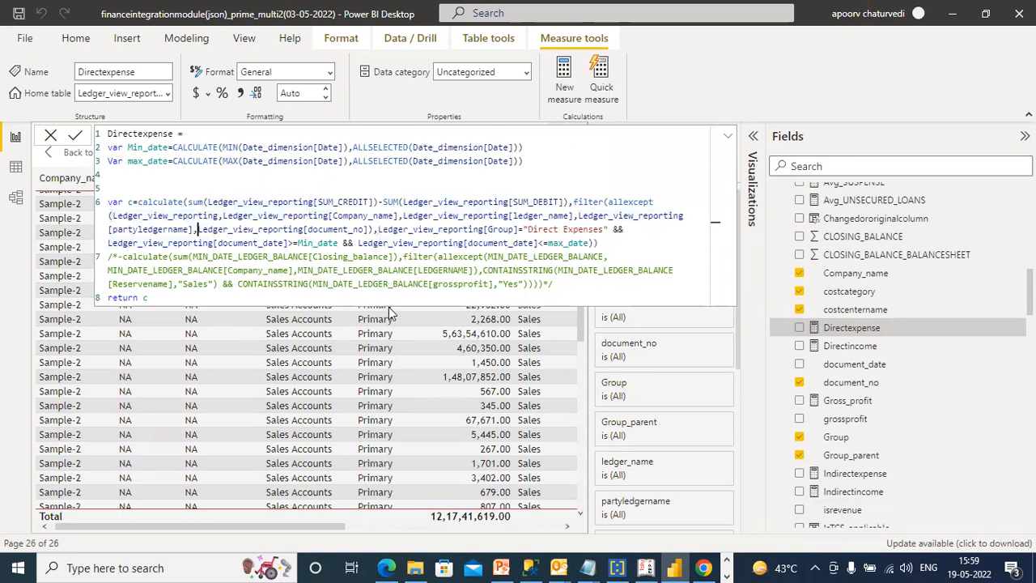
{"action": "type", "text": "\\"}
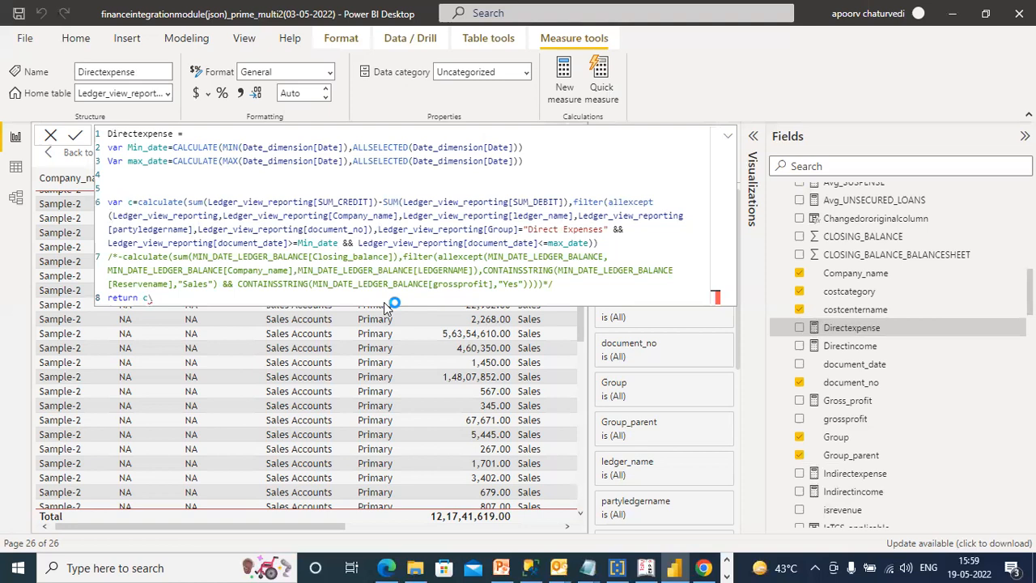
{"action": "key", "text": "Return"}
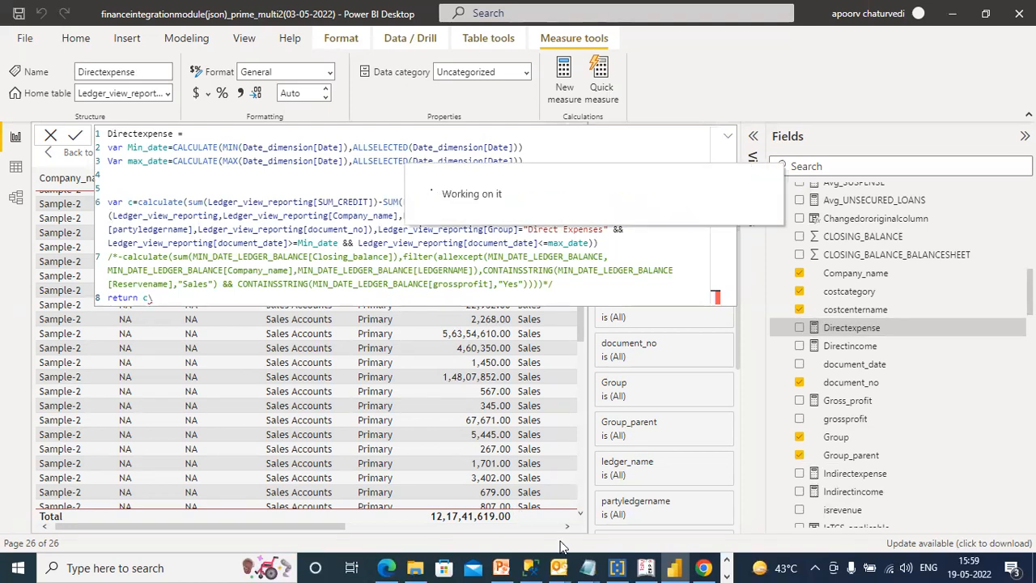
- Switch to Notepad and look through the open notes, including the VoucherLedgerDetails file
{"action": "mouse_move", "coordinate": [589, 567]}
{"action": "left_click", "coordinate": [986, 509]}
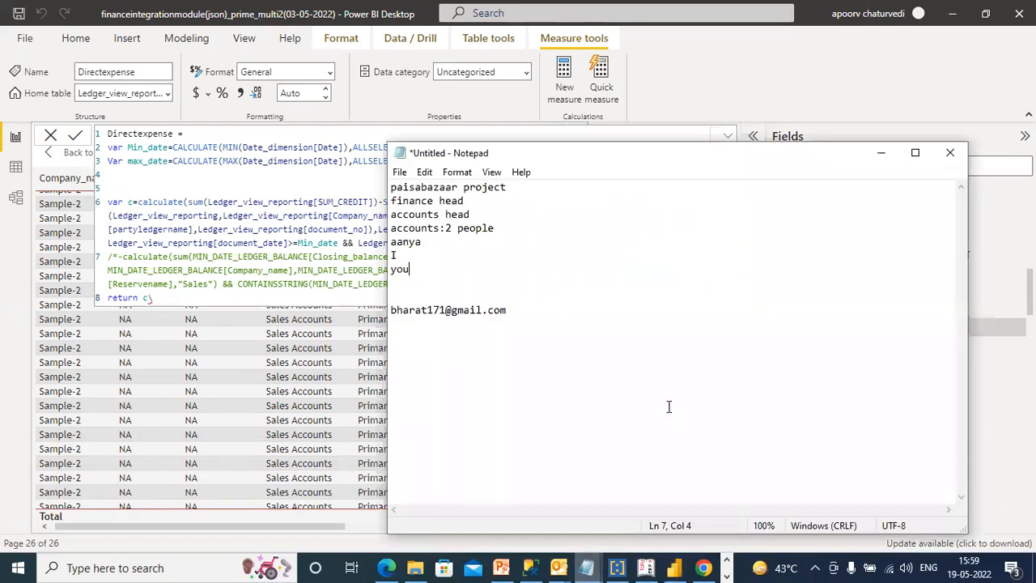
{"action": "left_click", "coordinate": [588, 566]}
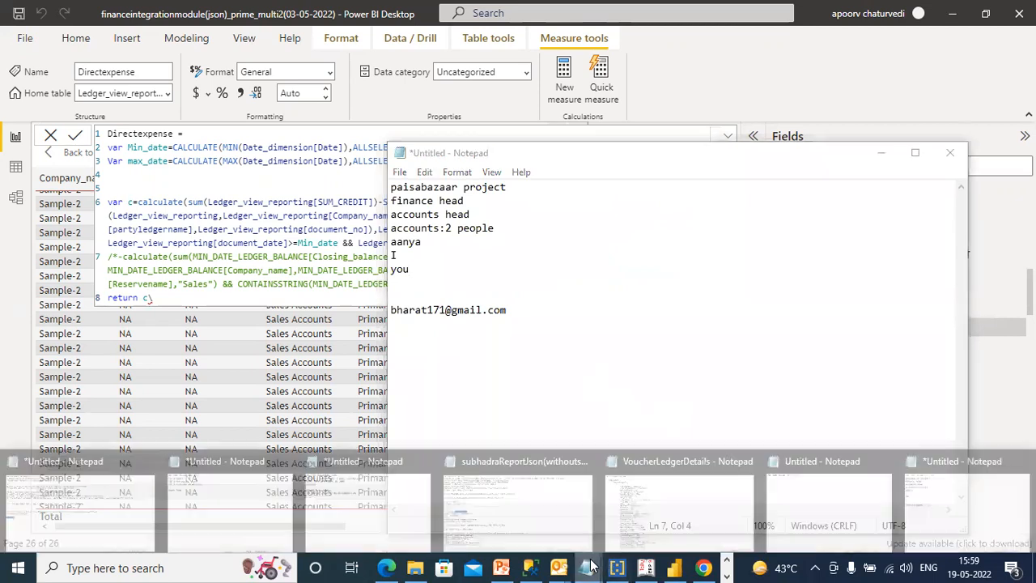
{"action": "left_click", "coordinate": [836, 510]}
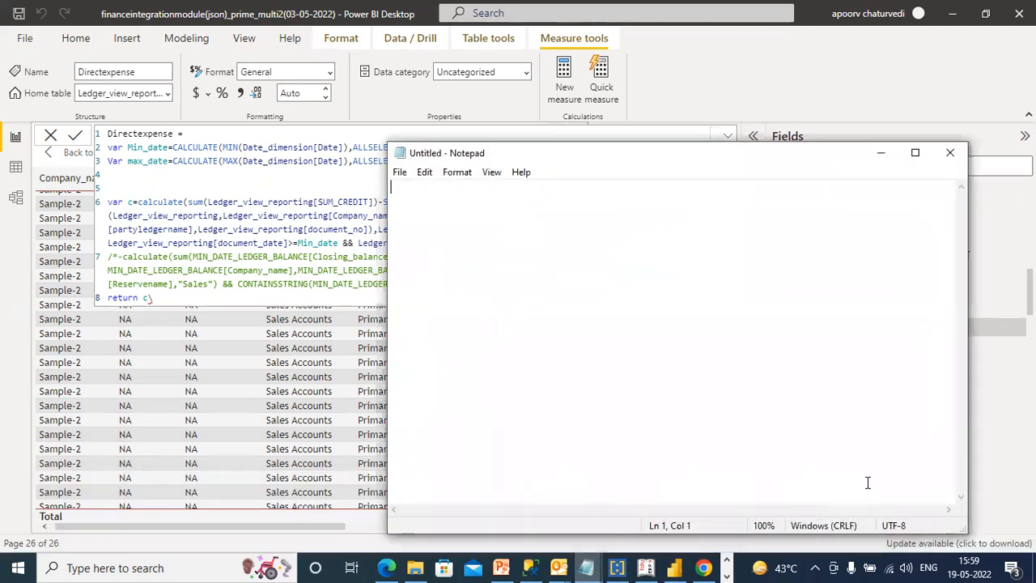
{"action": "left_click", "coordinate": [603, 564]}
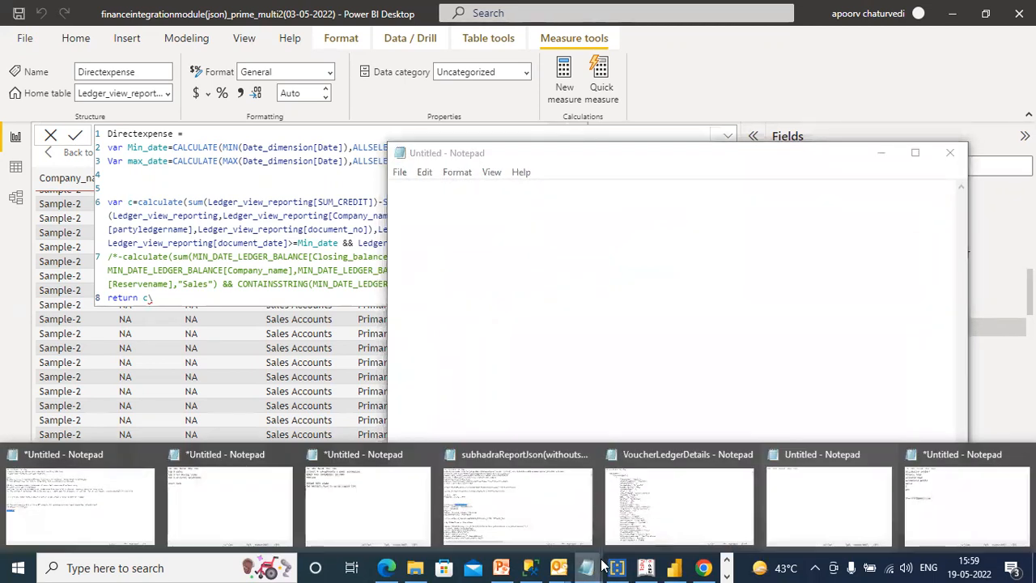
{"action": "left_click", "coordinate": [688, 505]}
{"action": "left_click", "coordinate": [947, 9]}
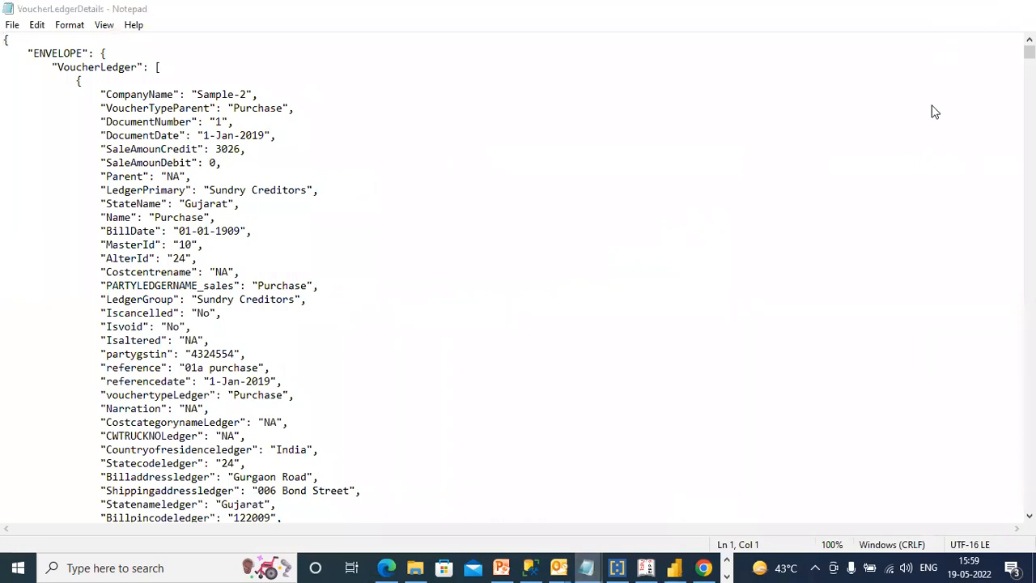
- Copy the e-mail address from the Notepad note that starts with "paisabazaar project"
{"action": "left_click", "coordinate": [603, 564]}
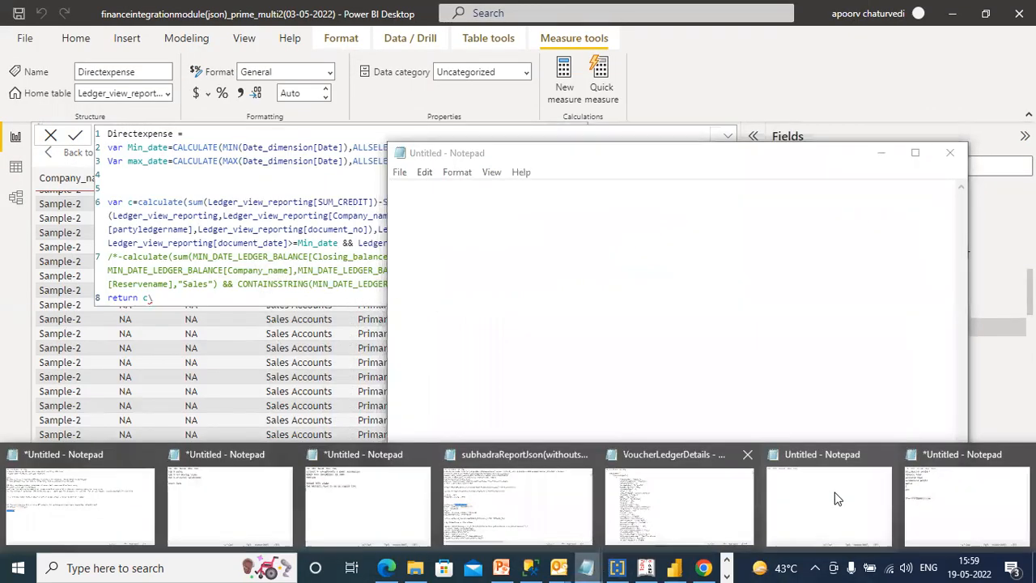
{"action": "left_click", "coordinate": [932, 500]}
{"action": "left_click_drag", "start_coordinate": [532, 316], "coordinate": [348, 321]}
{"action": "right_click", "coordinate": [457, 322]}
{"action": "left_click", "coordinate": [493, 360]}
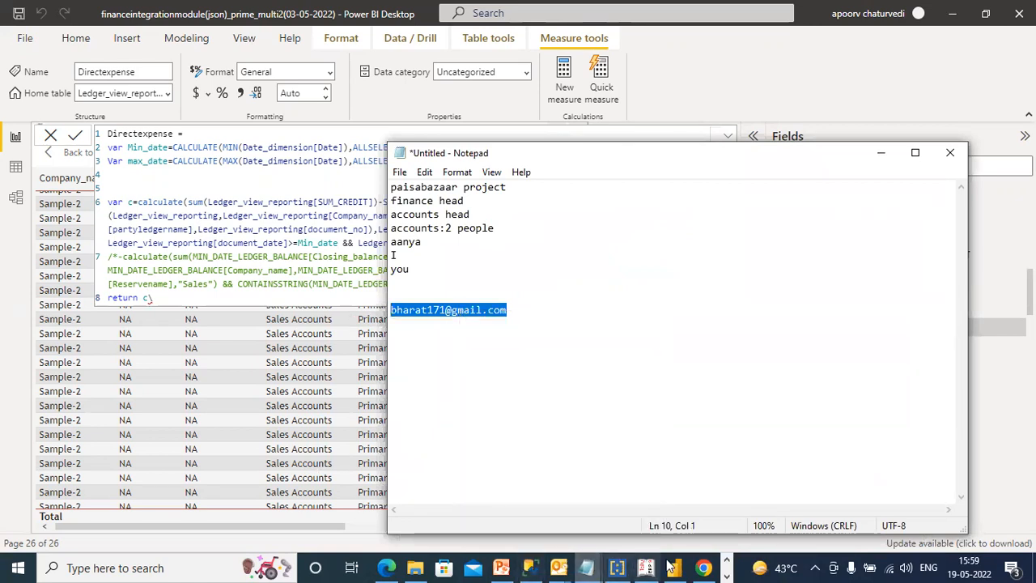
- Switch to WhatsApp in Chrome, find the contact's chat by name and send the copied e-mail address
{"action": "left_click", "coordinate": [703, 568]}
{"action": "left_click", "coordinate": [171, 18]}
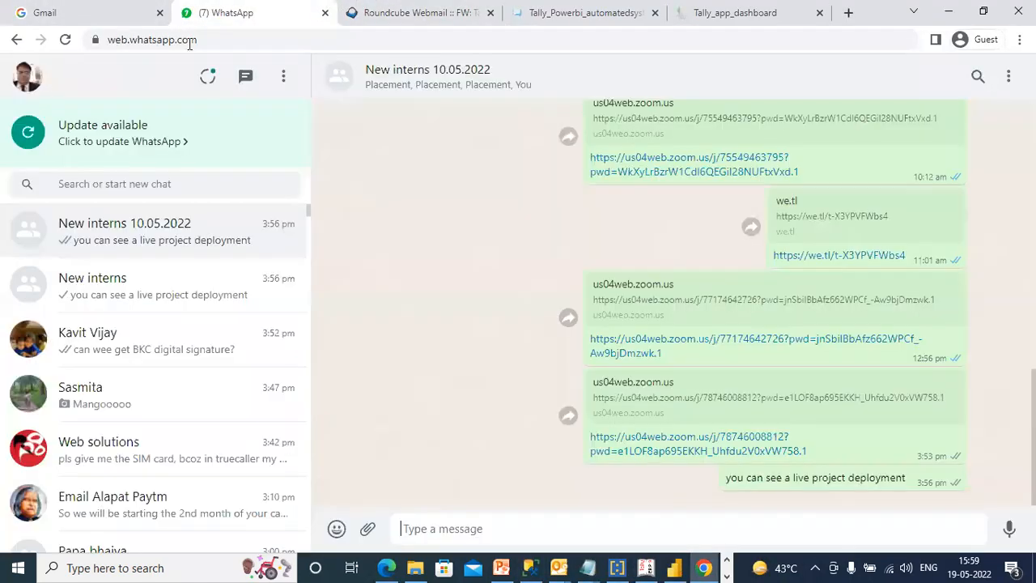
{"action": "left_click", "coordinate": [123, 189]}
{"action": "type", "text": "roh"}
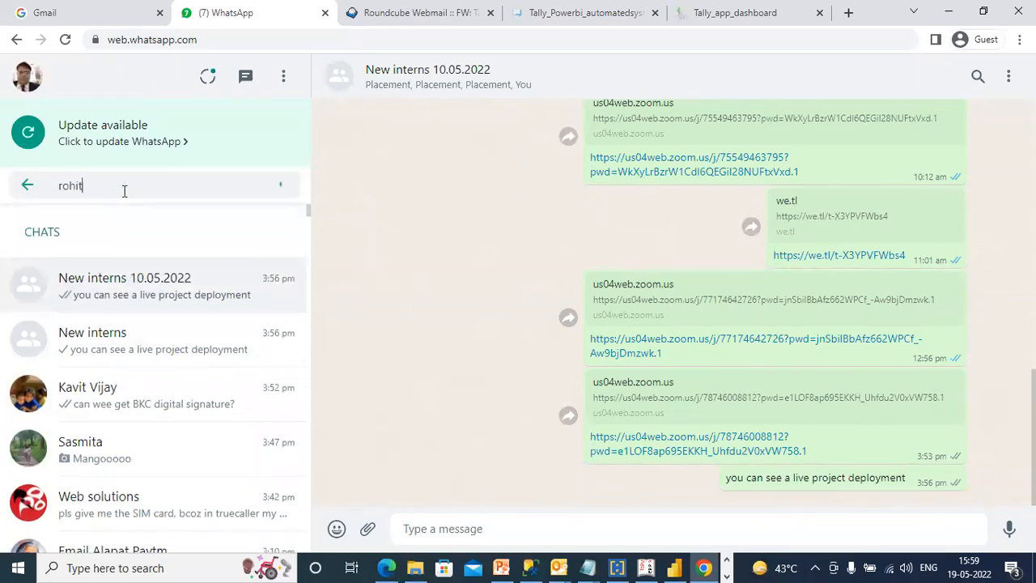
{"action": "type", "text": "it"}
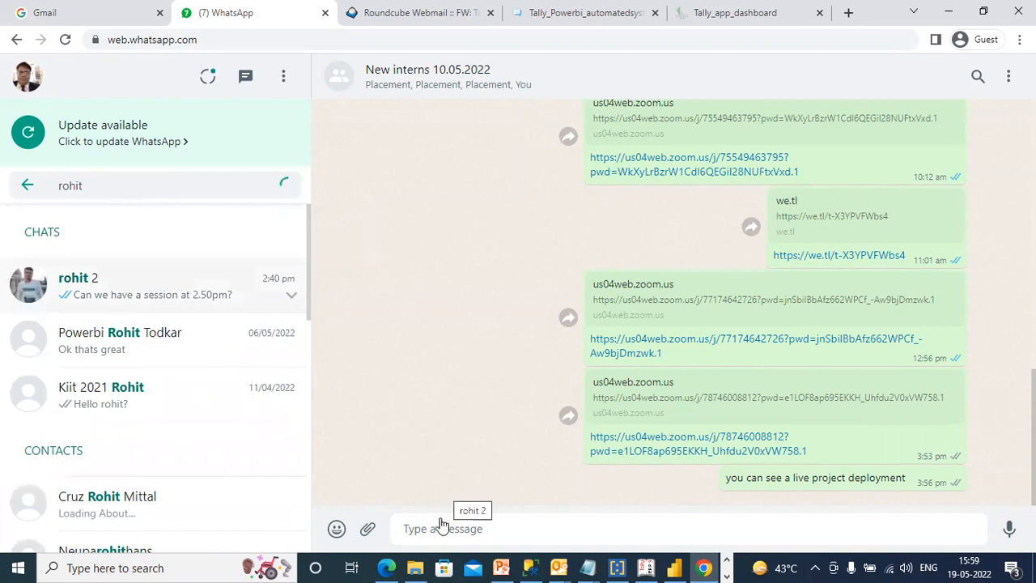
{"action": "key", "text": "Return"}
{"action": "key", "text": "ctrl+v"}
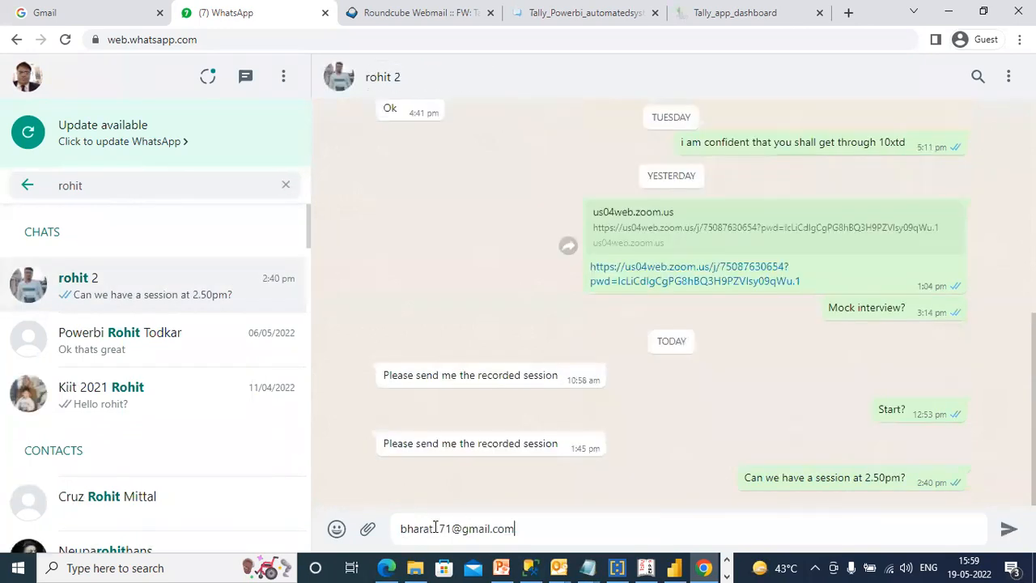
{"action": "key", "text": "Return"}
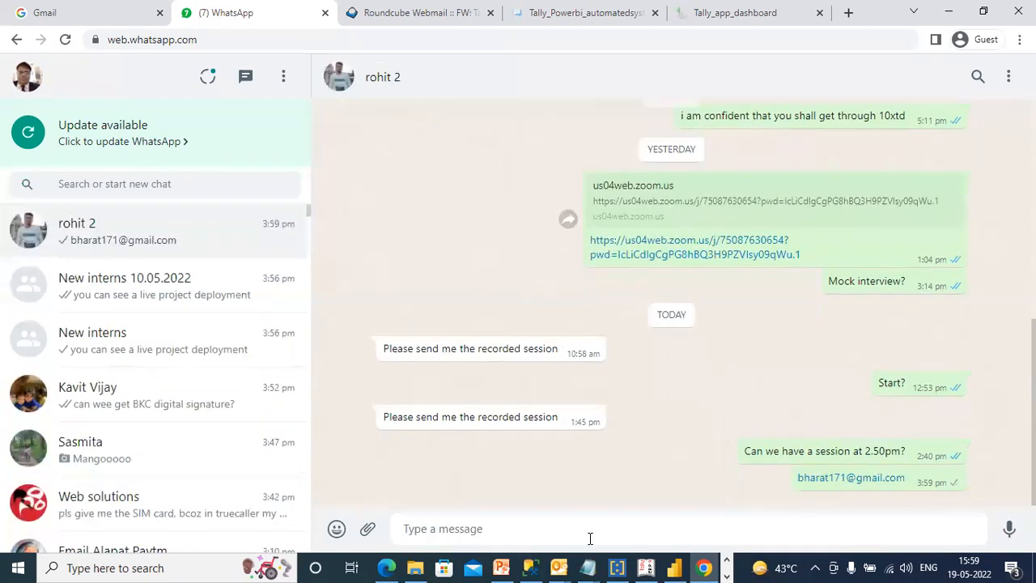
- Close the untitled Notepad note containing the Tally sales-call script without saving it
{"action": "left_click", "coordinate": [589, 567]}
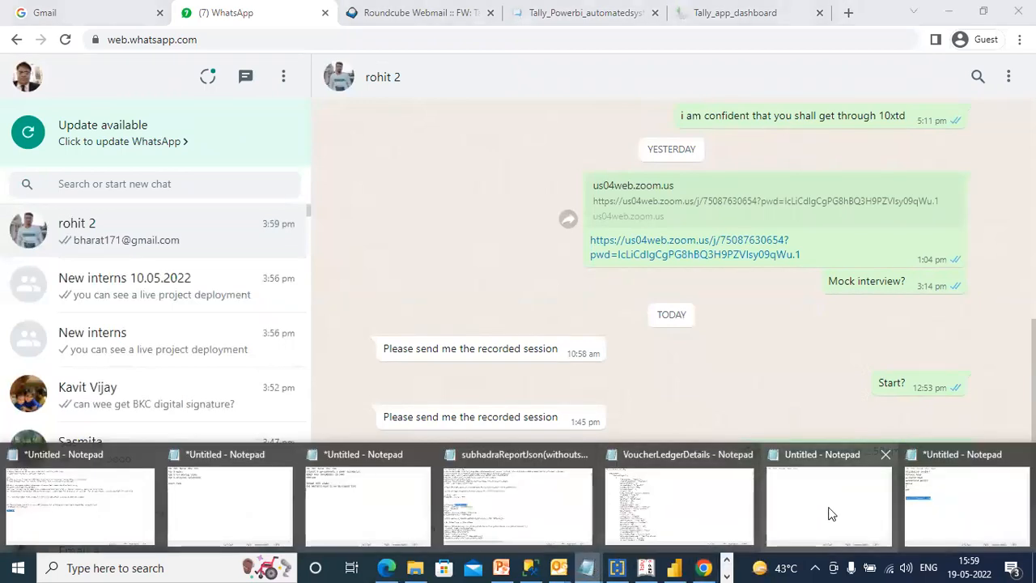
{"action": "left_click", "coordinate": [131, 532]}
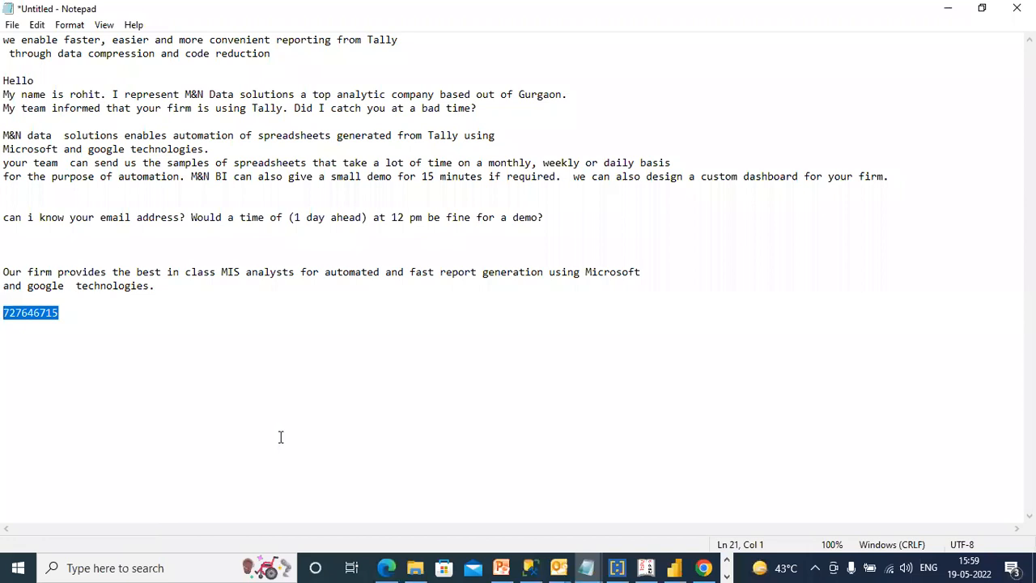
{"action": "left_click", "coordinate": [1007, 9]}
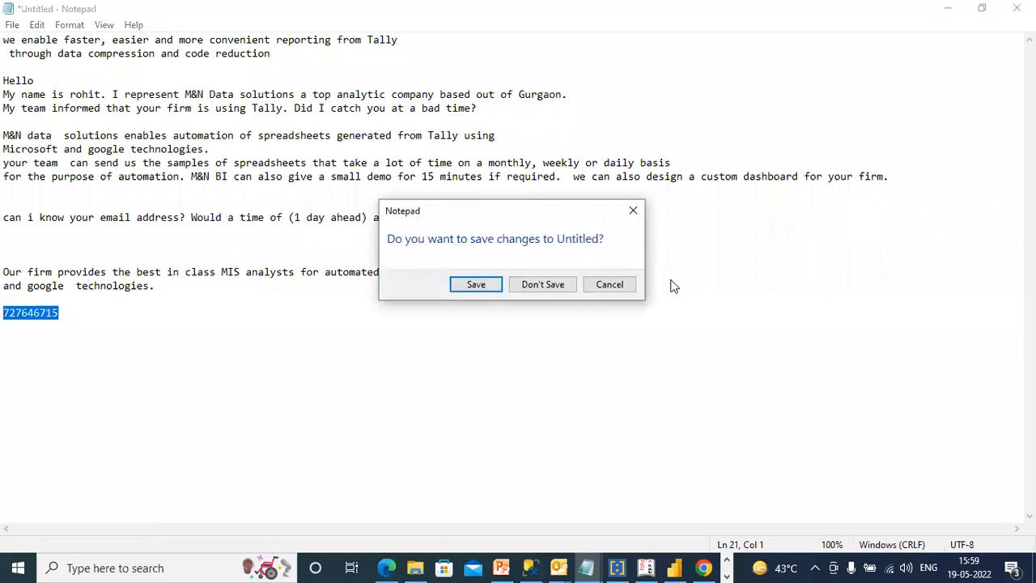
{"action": "left_click", "coordinate": [542, 285]}
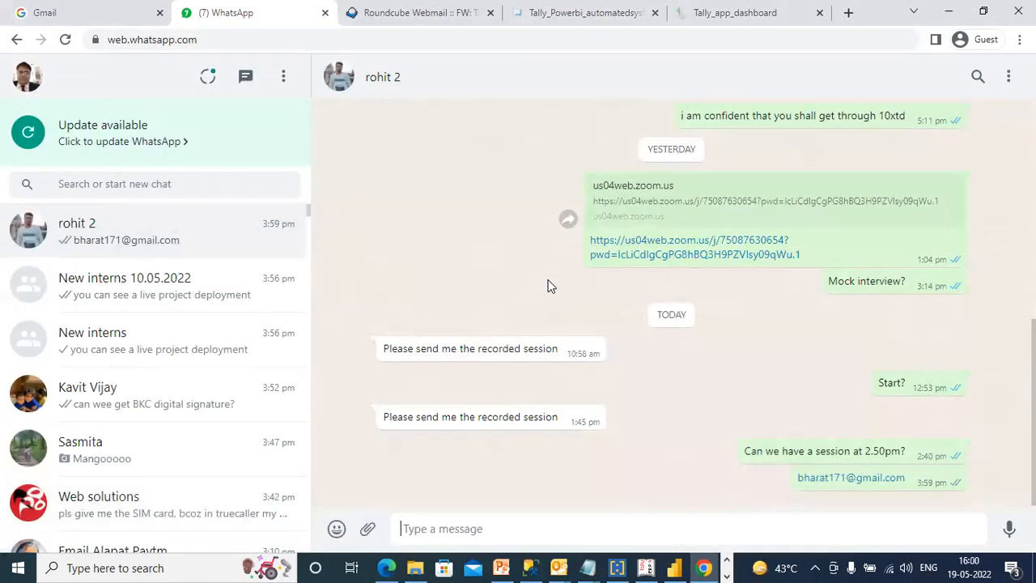
- Close the subhadraReportJson and VoucherLedgerDetails Notepad windows
{"action": "left_click", "coordinate": [587, 567]}
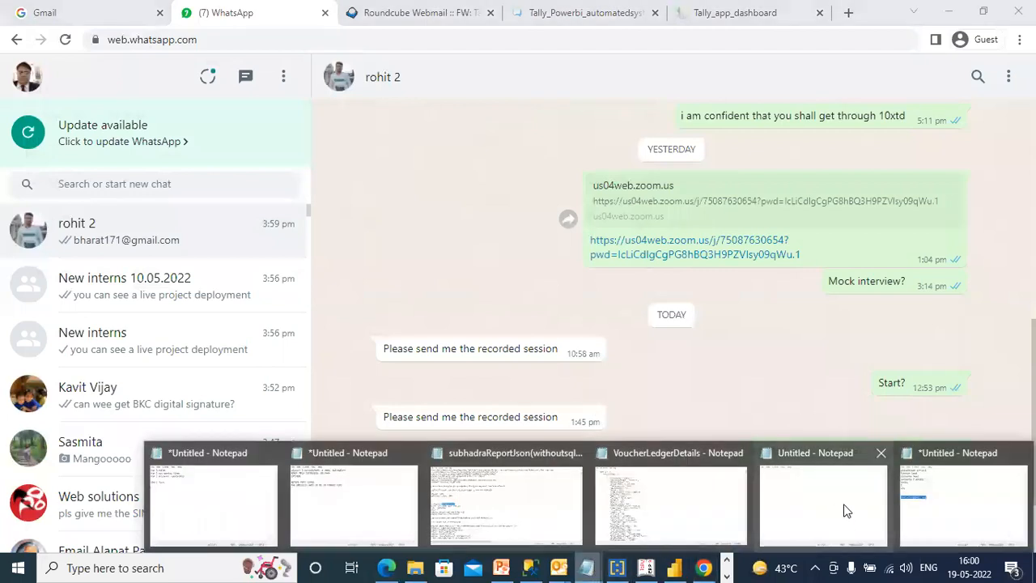
{"action": "left_click", "coordinate": [923, 485]}
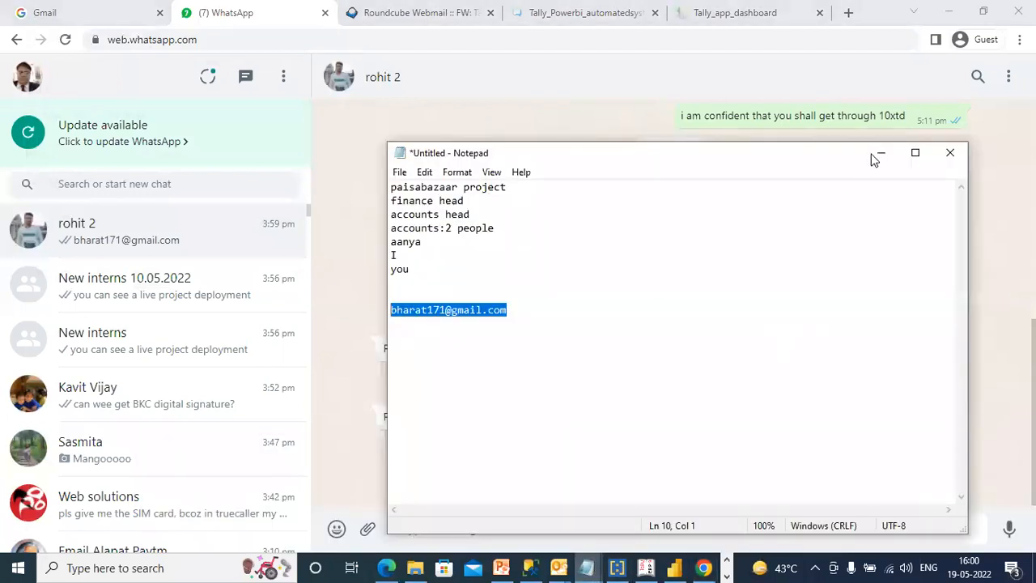
{"action": "left_click", "coordinate": [589, 565]}
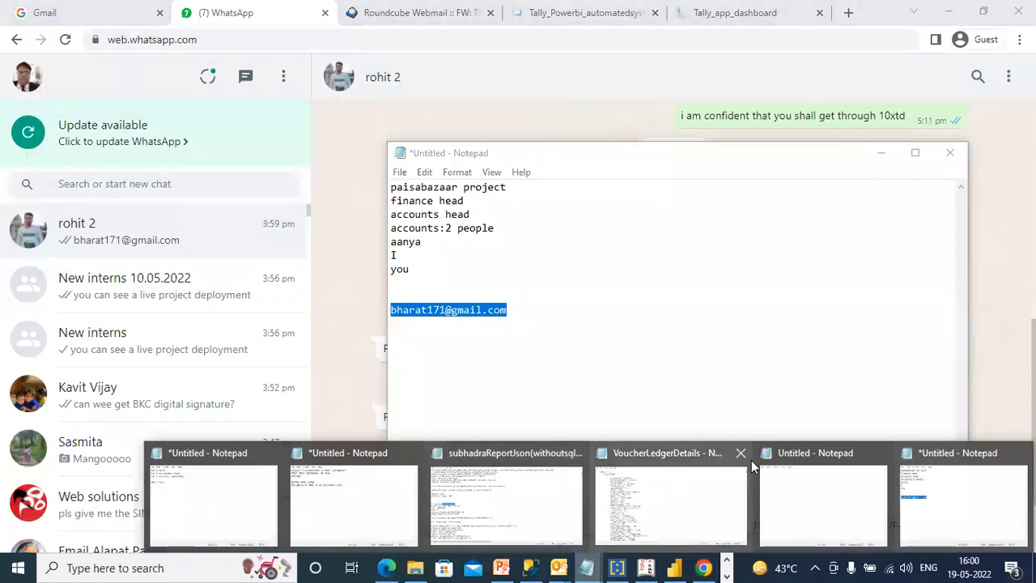
{"action": "left_click", "coordinate": [574, 453]}
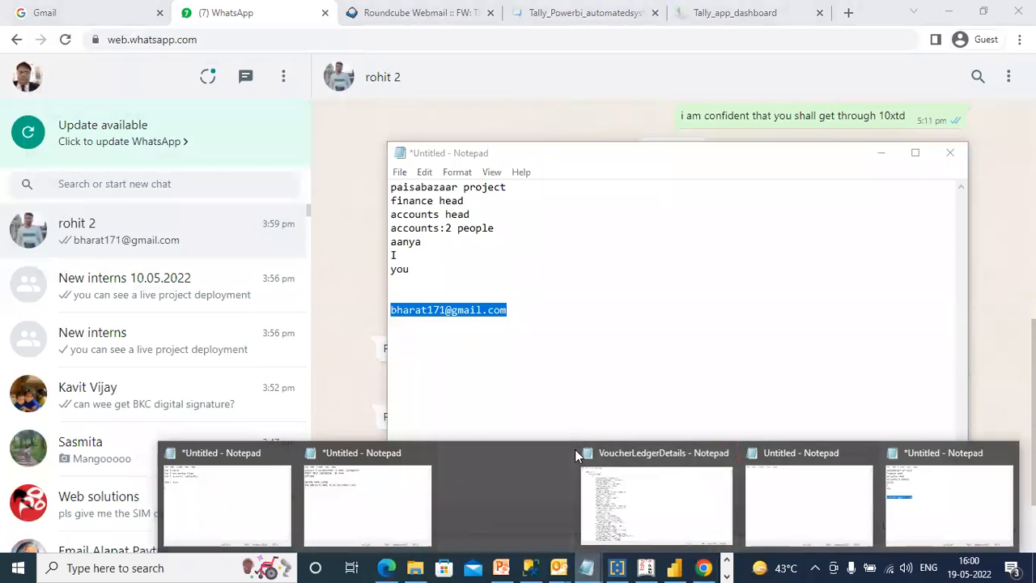
{"action": "left_click", "coordinate": [599, 500]}
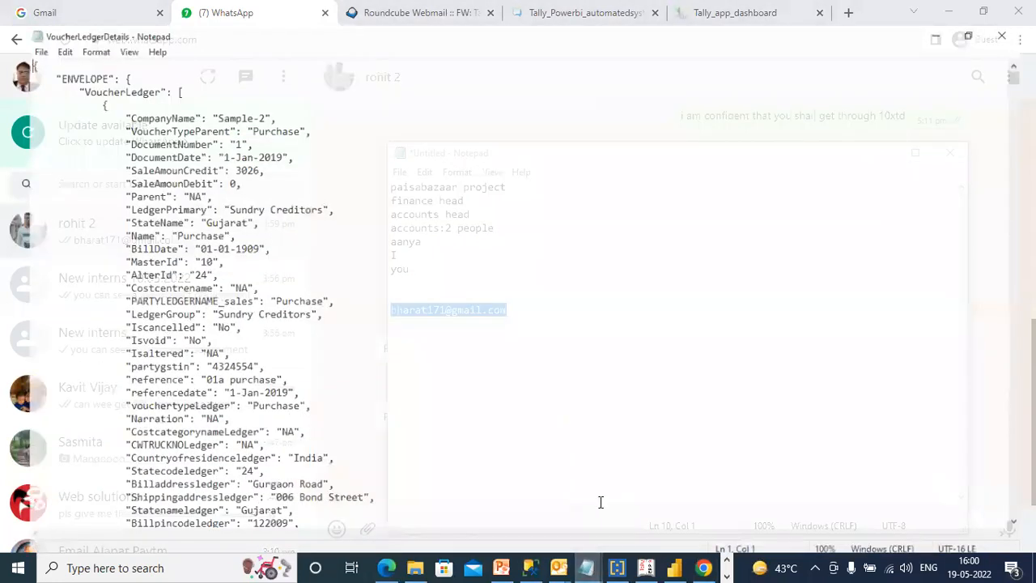
{"action": "left_click", "coordinate": [1018, 8]}
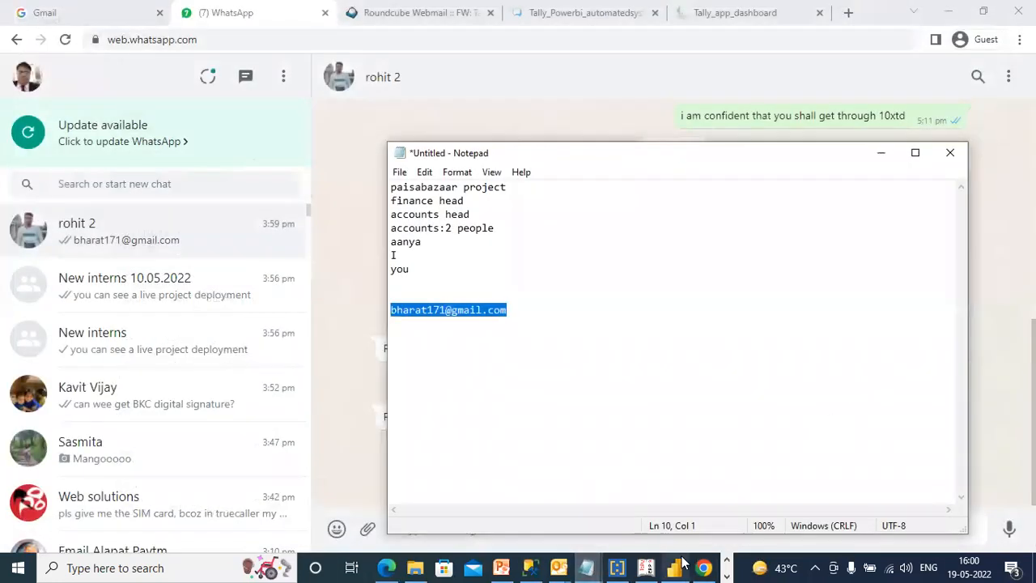
- Add the lines "sales accounts" and "gross profit affect" below the e-mail address in the "paisabazaar project" note
{"action": "left_click", "coordinate": [618, 375]}
{"action": "key", "text": "Return"}
{"action": "key", "text": "Return"}
{"action": "key", "text": "Return"}
{"action": "type", "text": "sales account"}
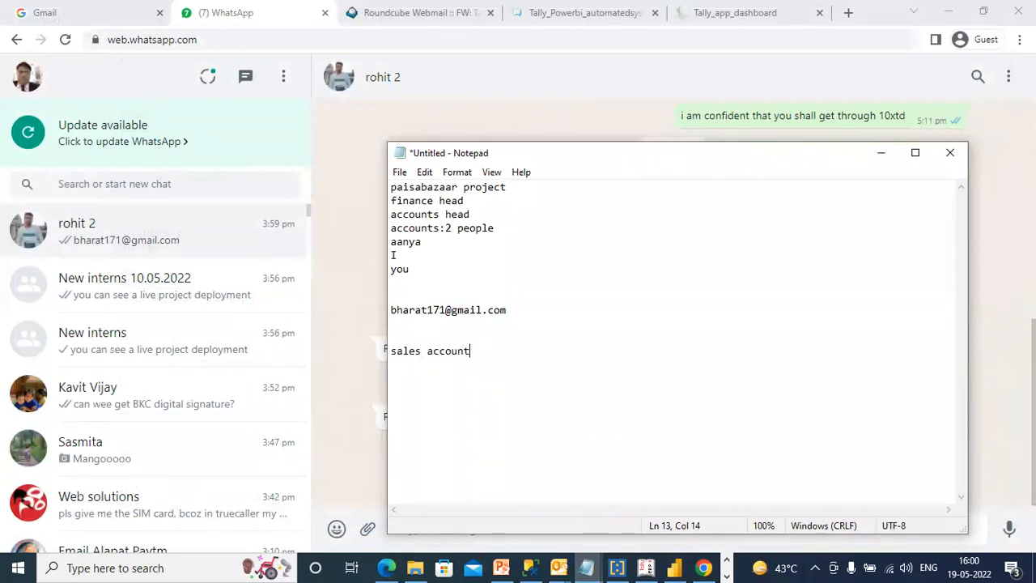
{"action": "type", "text": "s  gross profit affect"}
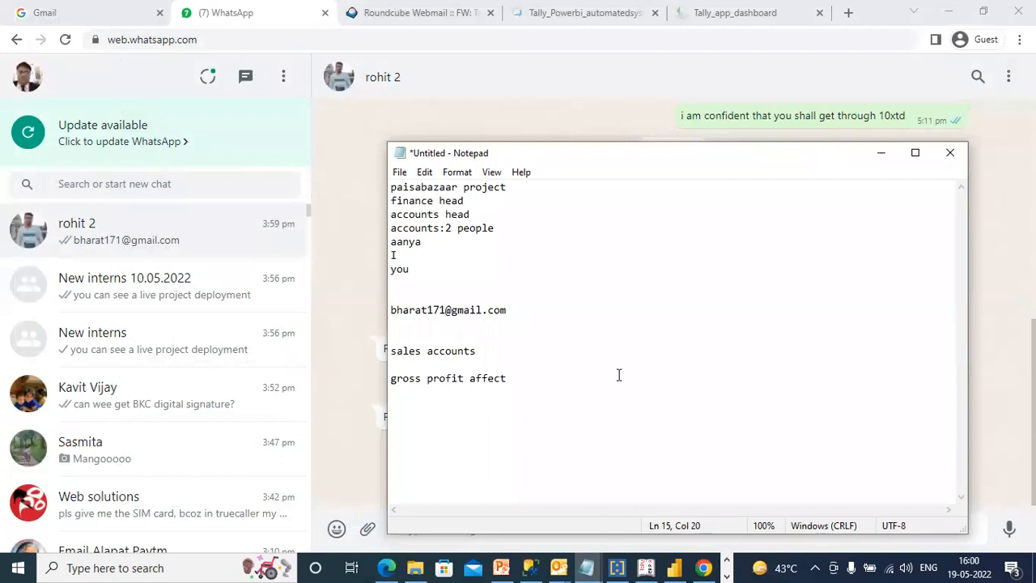
- Switch back to Power BI Desktop, remove the stray backslash after "return c" in Directexpense and commit the formula
{"action": "left_click", "coordinate": [677, 567]}
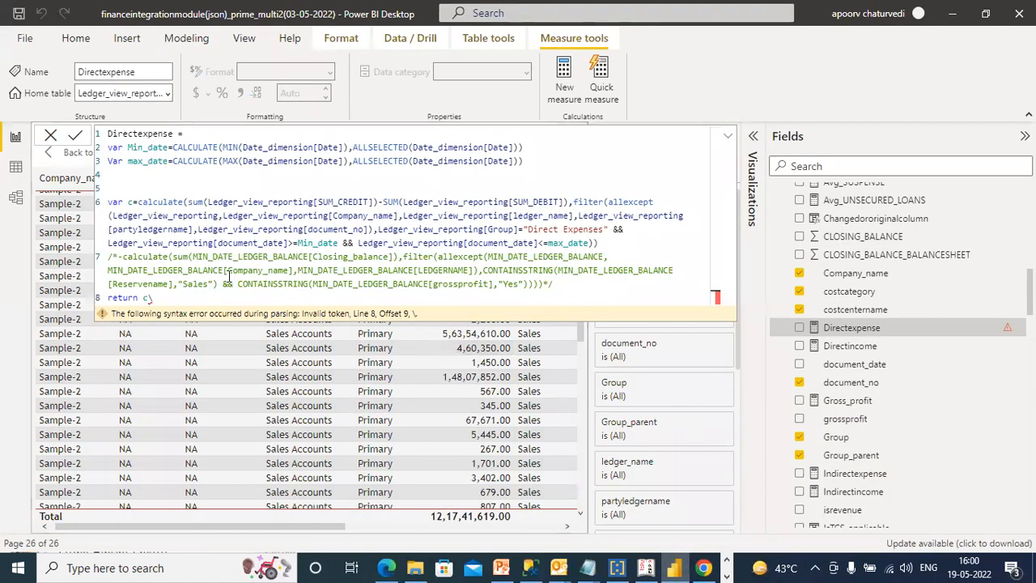
{"action": "key", "text": "BackSpace"}
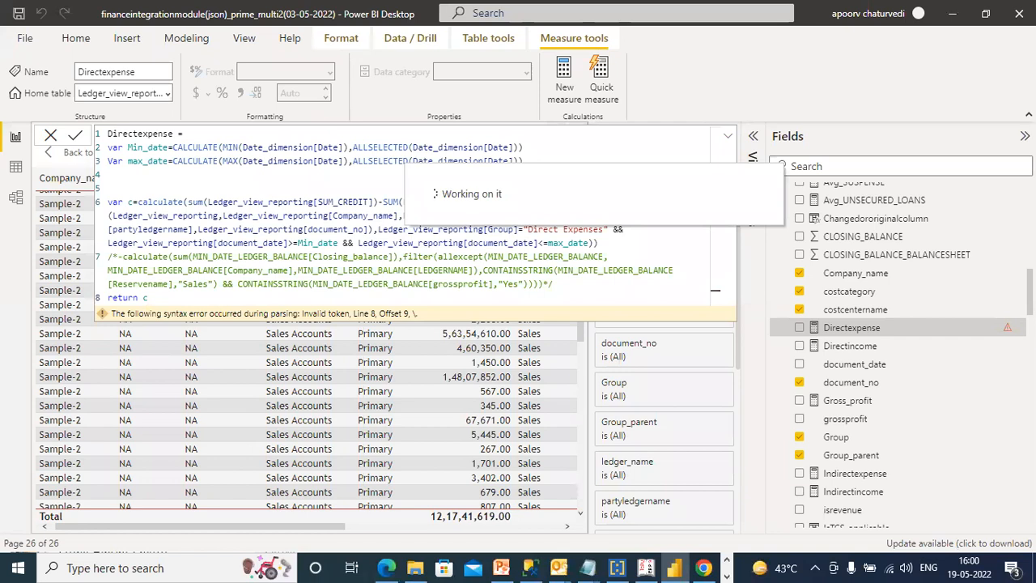
- Add the line "payable and receivable ageing" at the end of the "paisabazaar project" note and minimize the open Notepad notes
{"action": "mouse_move", "coordinate": [600, 565]}
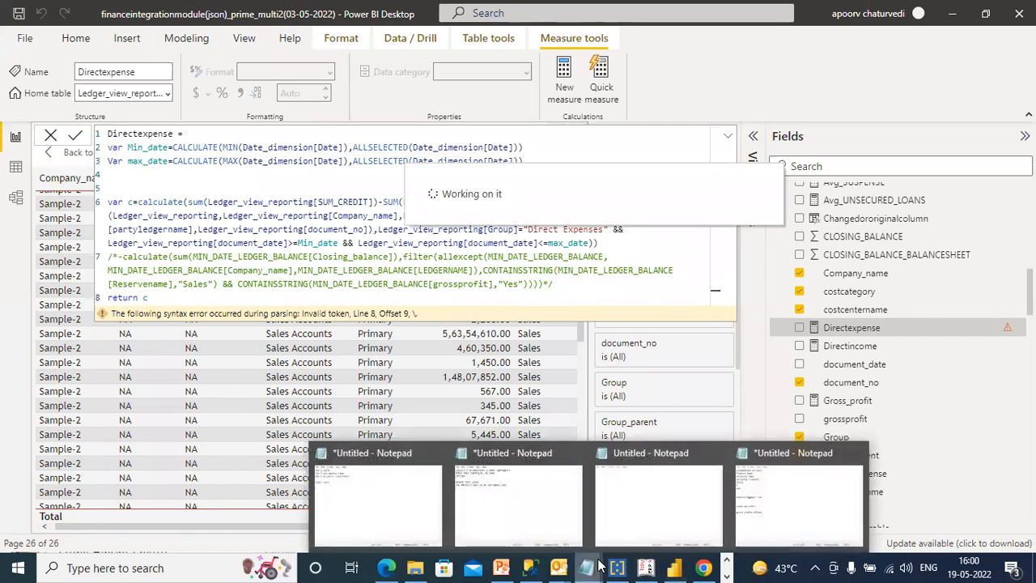
{"action": "left_click", "coordinate": [553, 525]}
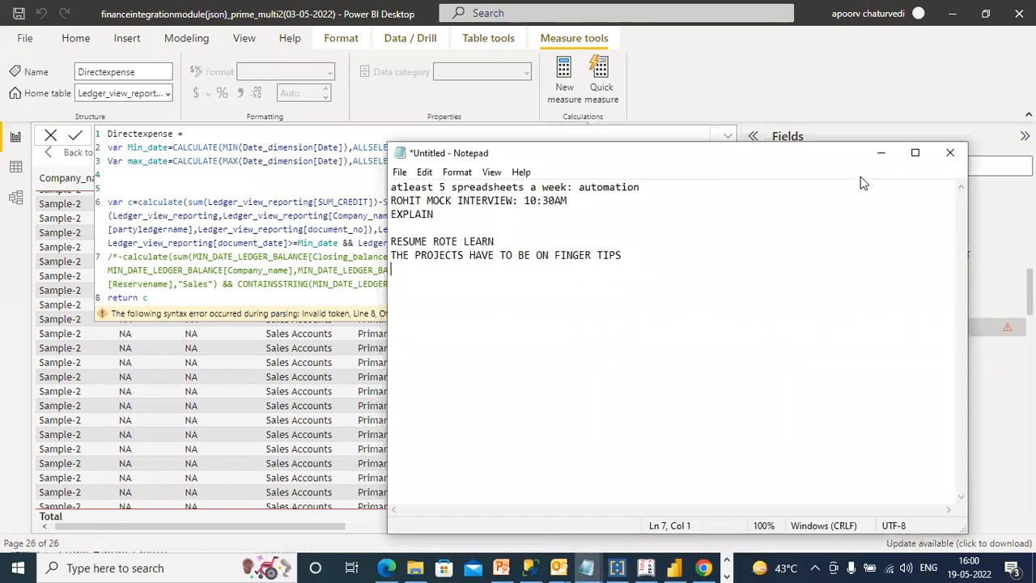
{"action": "left_click", "coordinate": [728, 573]}
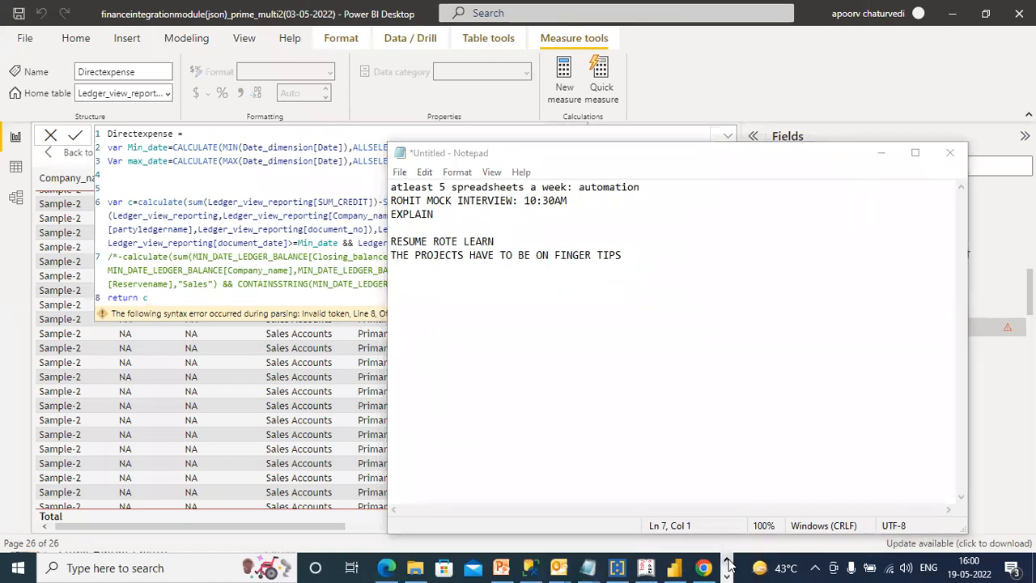
{"action": "left_click", "coordinate": [726, 560]}
{"action": "mouse_move", "coordinate": [588, 566]}
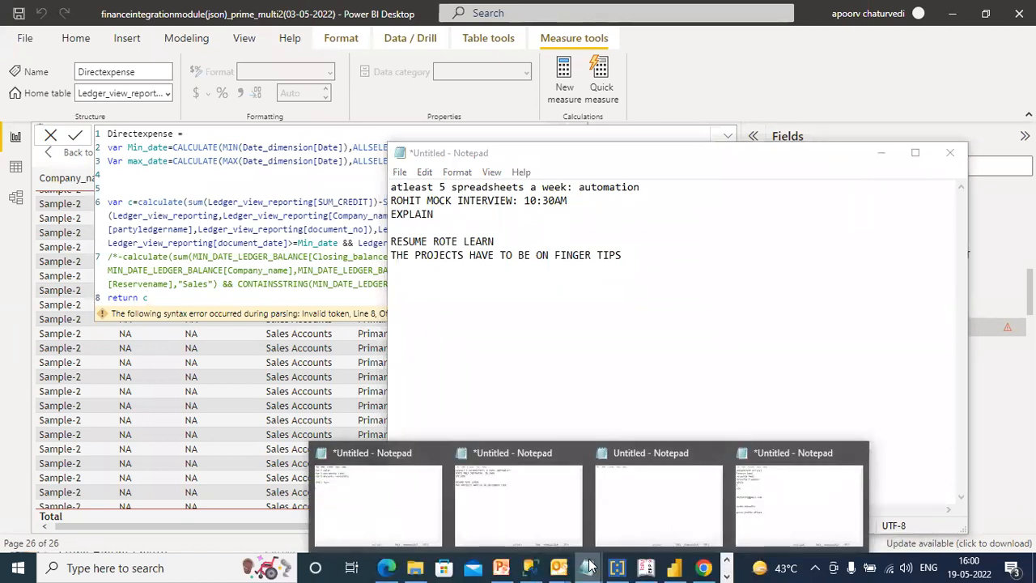
{"action": "left_click", "coordinate": [797, 502]}
{"action": "key", "text": "Return"}
{"action": "type", "text": "patabl;e and"}
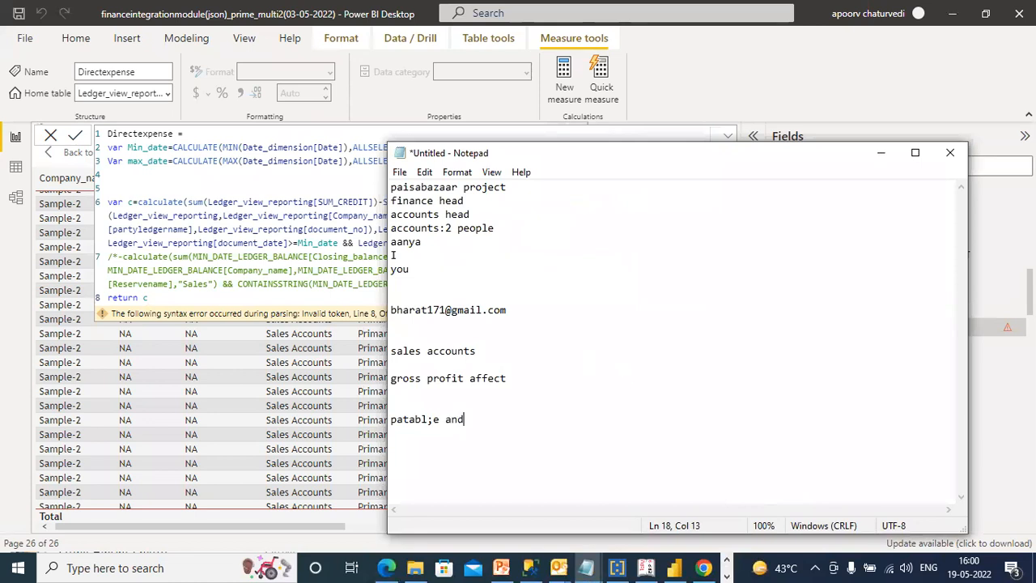
{"action": "key", "text": "BackSpace"}
{"action": "key", "text": "BackSpace"}
{"action": "key", "text": "BackSpace"}
{"action": "type", "text": "yable and r"}
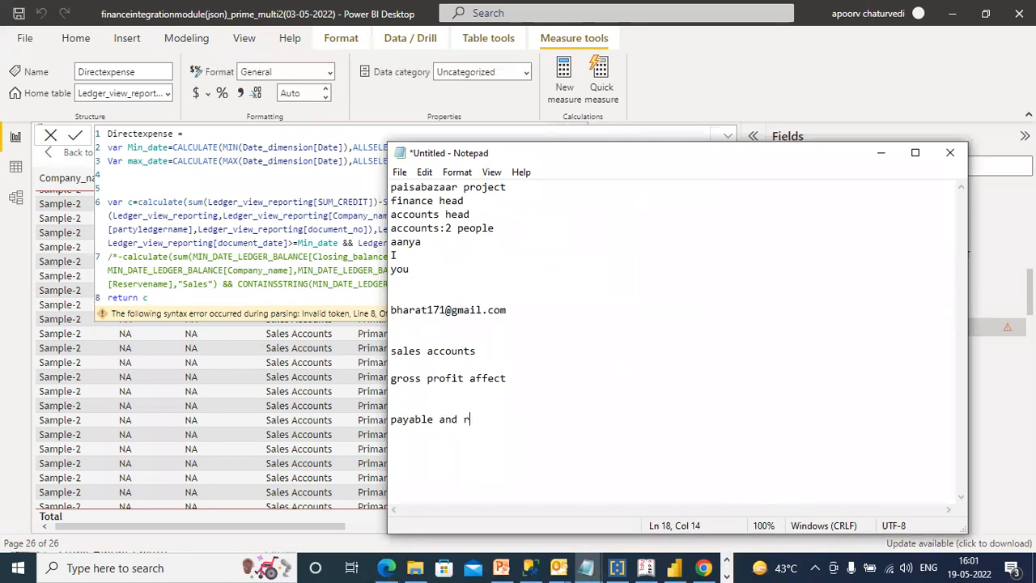
{"action": "type", "text": "eceivable ageing"}
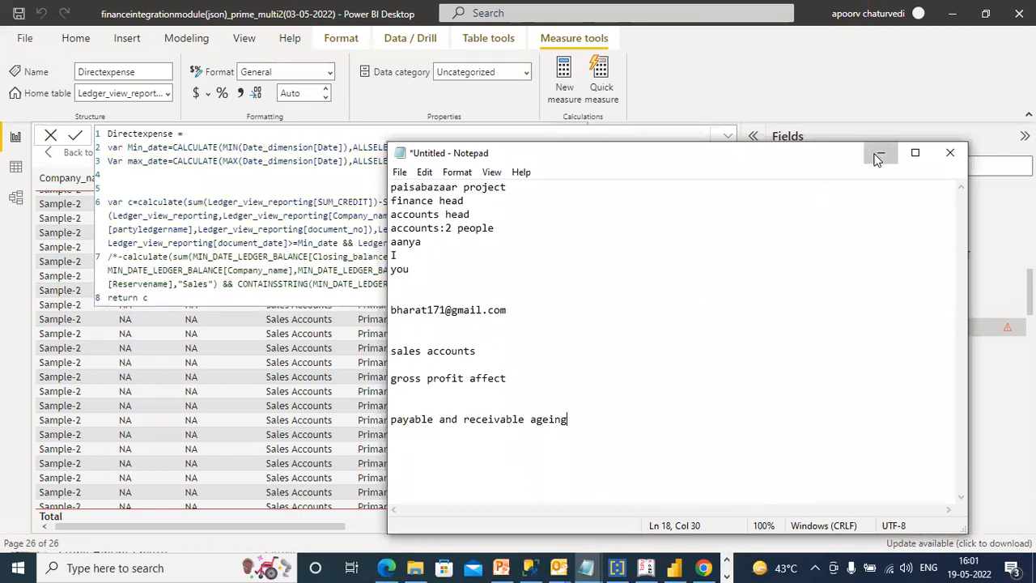
{"action": "left_click", "coordinate": [878, 154]}
{"action": "left_click", "coordinate": [880, 153]}
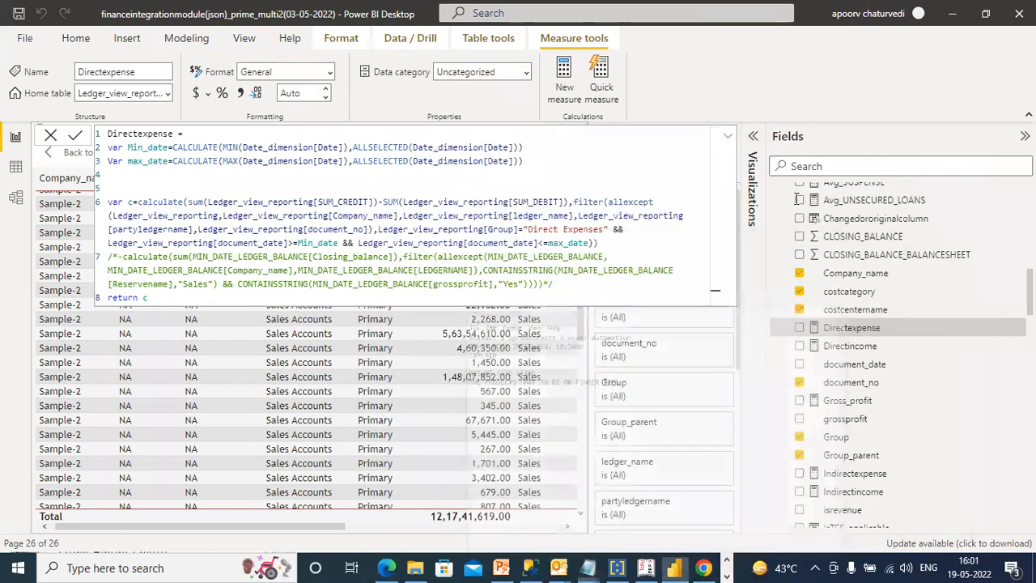
- Collapse the Directexpense formula, leave the enlarged table view and open Page 1 of the report
{"action": "left_click", "coordinate": [728, 136]}
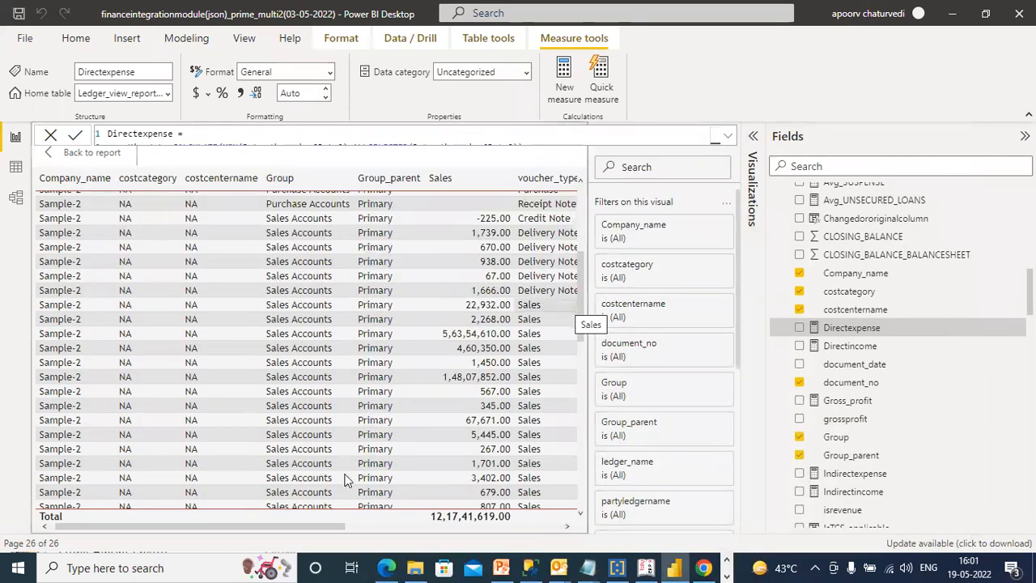
{"action": "left_click", "coordinate": [91, 152]}
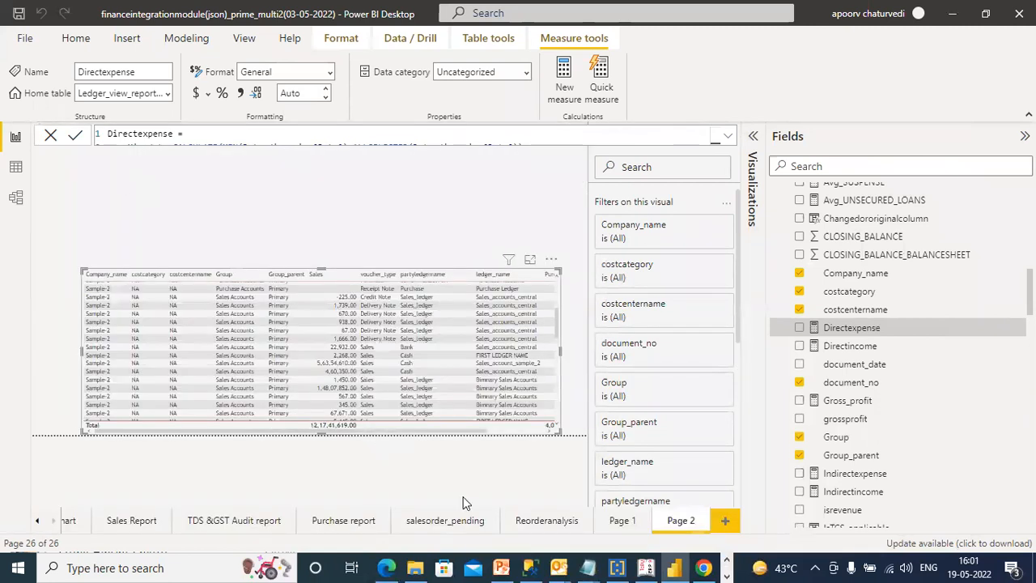
{"action": "left_click", "coordinate": [625, 522]}
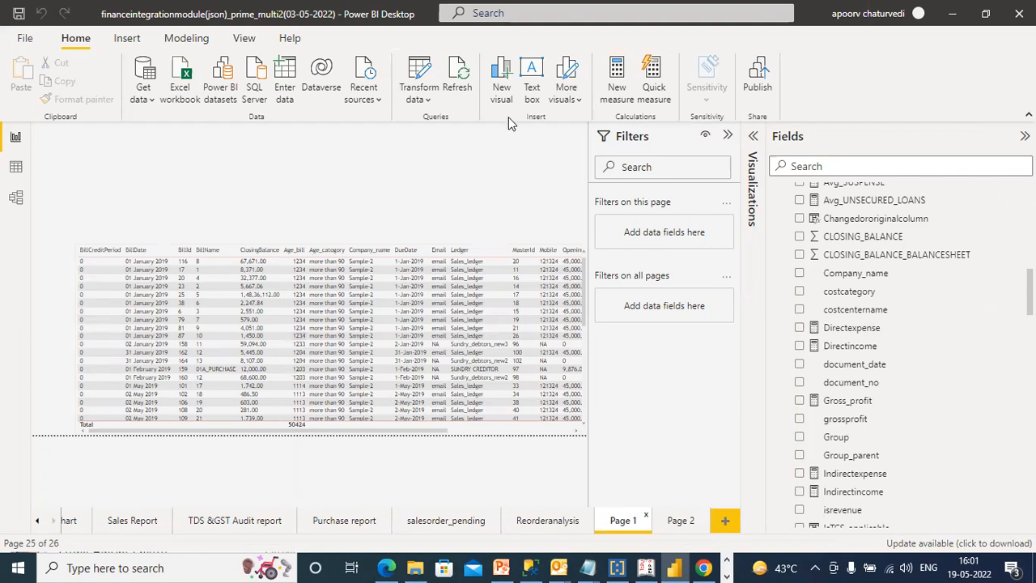
- Rename the report page "Page 2" as "sales_purchase"
{"action": "left_click", "coordinate": [672, 522]}
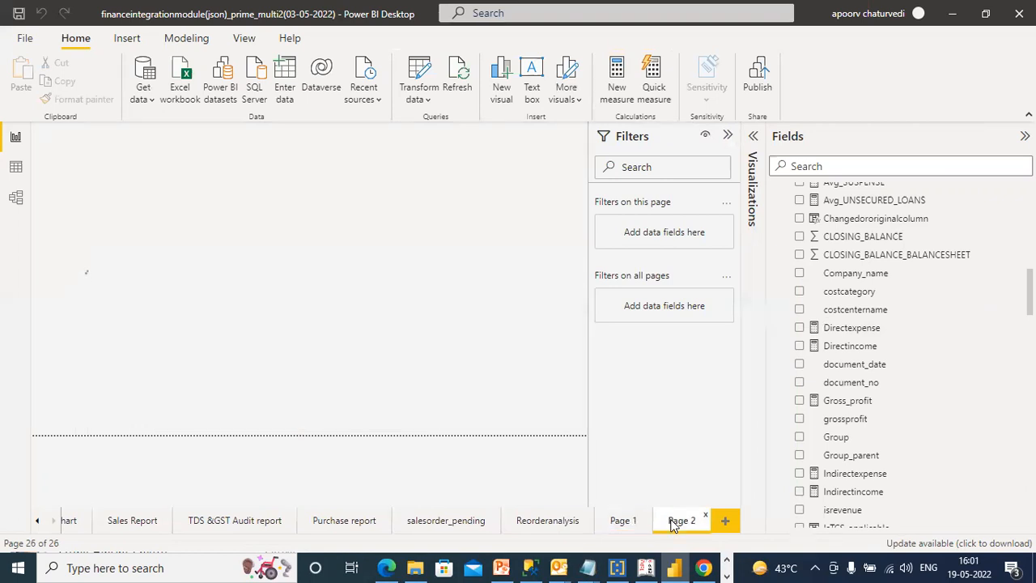
{"action": "double_click", "coordinate": [672, 522]}
{"action": "type", "text": "Sales_pu"}
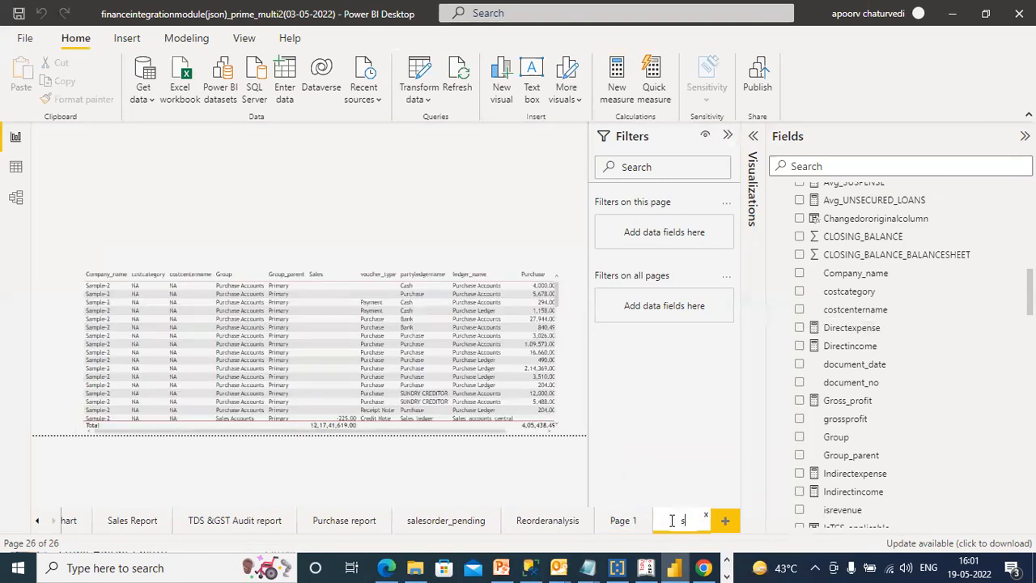
{"action": "type", "text": "rchase"}
- Rename the report page "Page 1" as "payable and receivable"
{"action": "left_click", "coordinate": [622, 522]}
{"action": "double_click", "coordinate": [623, 519]}
{"action": "type", "text": "payable a"}
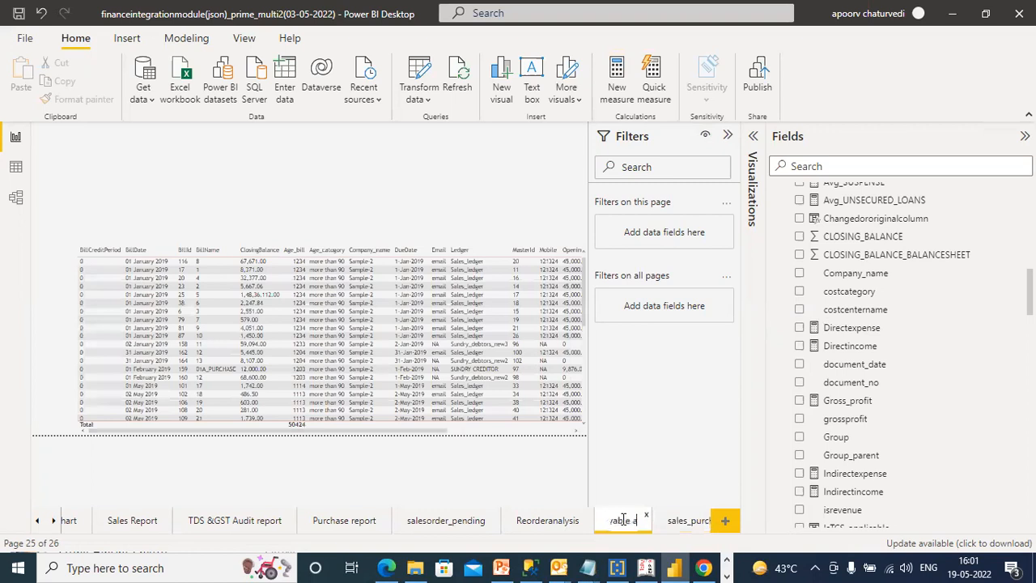
{"action": "type", "text": "nd receivable"}
{"action": "key", "text": "Return"}
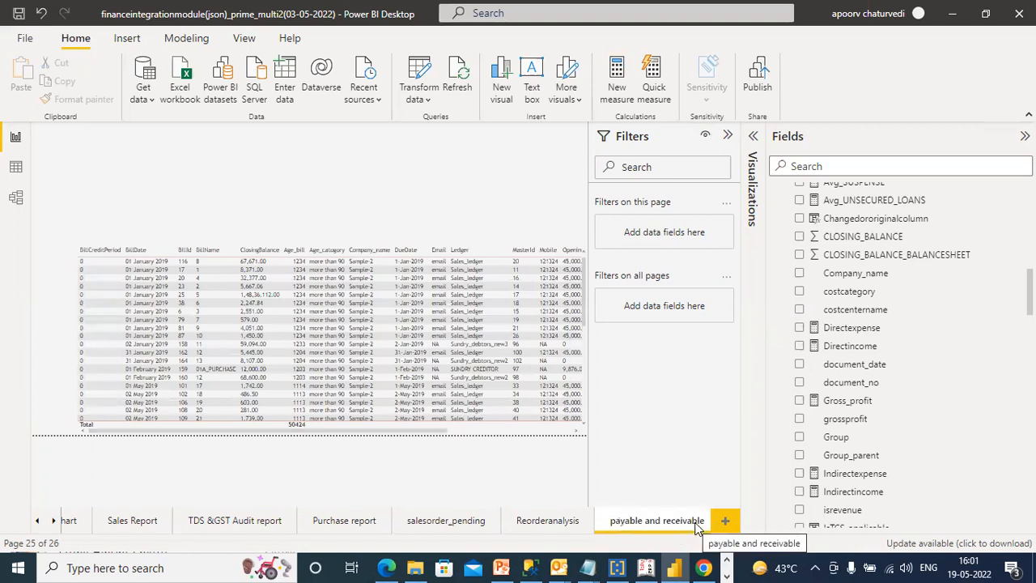
- Open the sales_purchase page and view its table in focus mode across to the Purchase and document_no columns
{"action": "left_click", "coordinate": [53, 521]}
{"action": "left_click", "coordinate": [668, 525]}
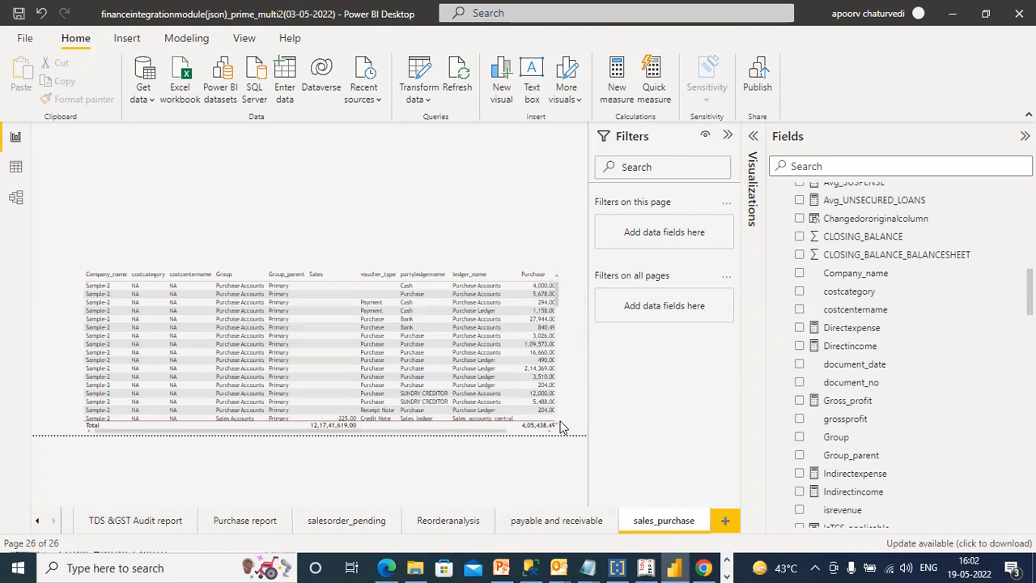
{"action": "left_click", "coordinate": [546, 430]}
{"action": "left_click", "coordinate": [546, 429]}
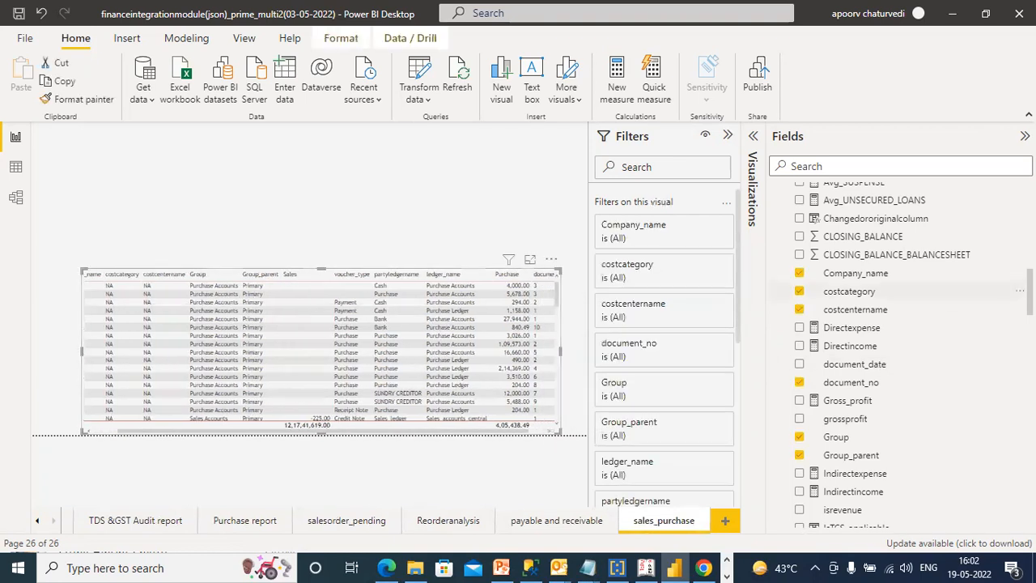
{"action": "scroll", "coordinate": [891, 324], "scroll_direction": "up", "scroll_amount": 5}
{"action": "scroll", "coordinate": [890, 324], "scroll_direction": "down", "scroll_amount": 3}
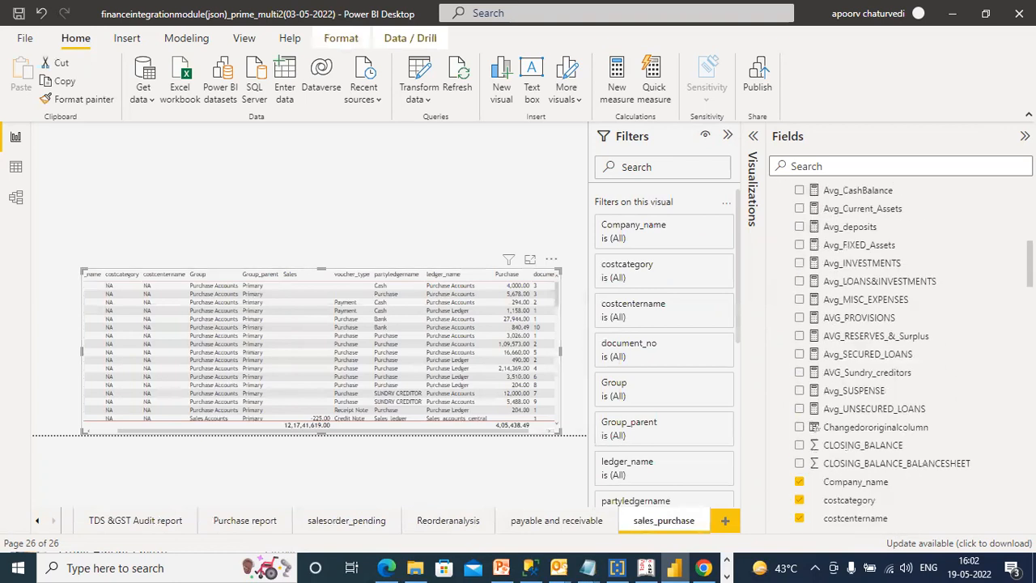
{"action": "scroll", "coordinate": [890, 356], "scroll_direction": "down", "scroll_amount": 3}
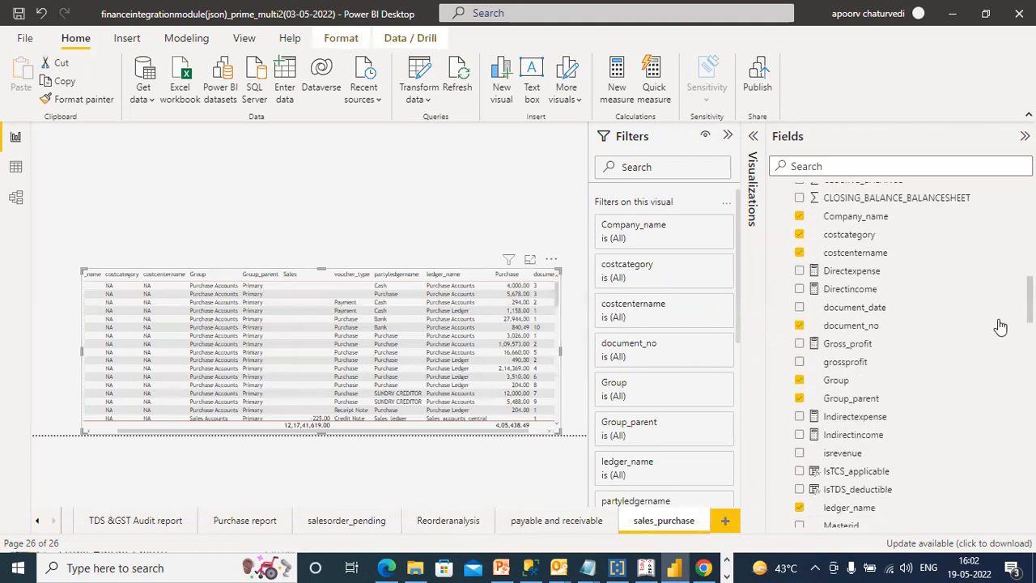
{"action": "left_click", "coordinate": [530, 260]}
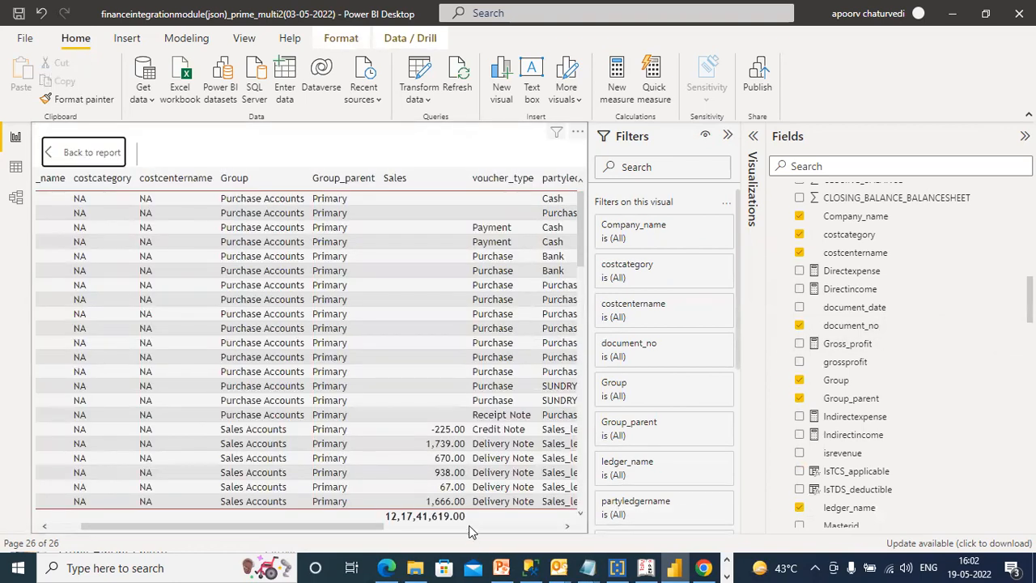
{"action": "left_click", "coordinate": [470, 526]}
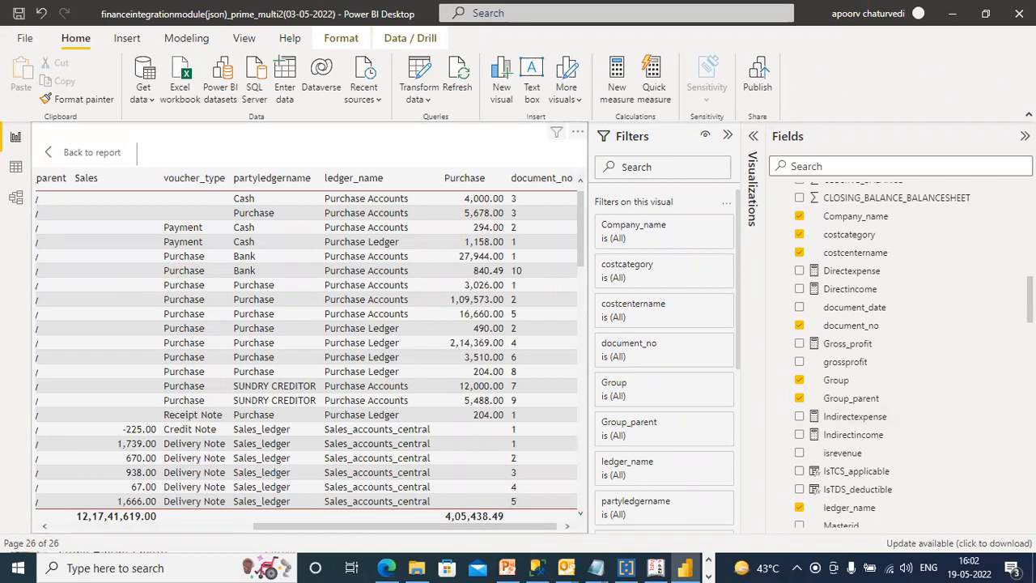
- Examine the fields and measures of the ledger reporting table and the other tables available in the data model
{"action": "scroll", "coordinate": [971, 215], "scroll_direction": "down", "scroll_amount": 10}
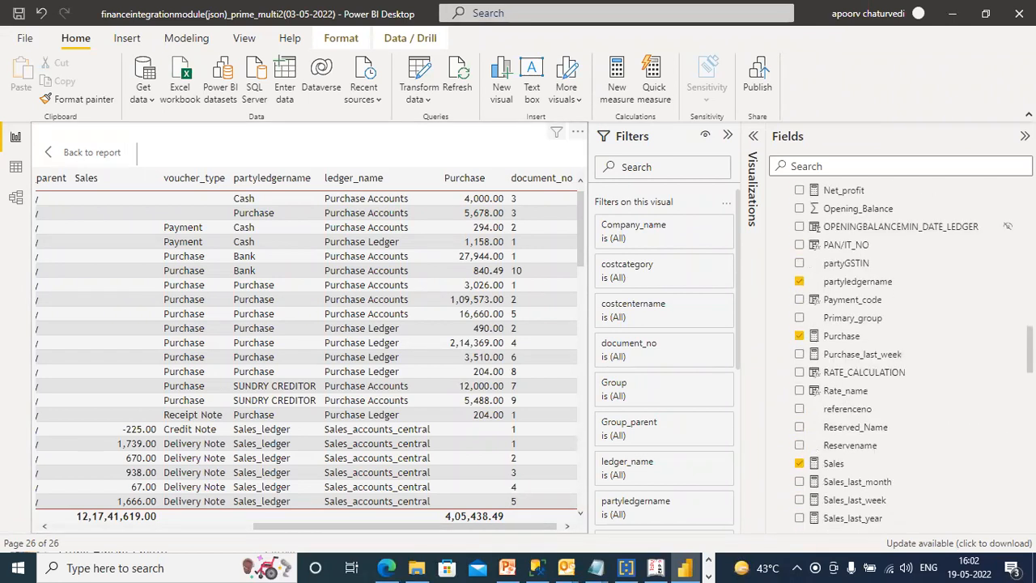
{"action": "scroll", "coordinate": [898, 356], "scroll_direction": "down", "scroll_amount": 3}
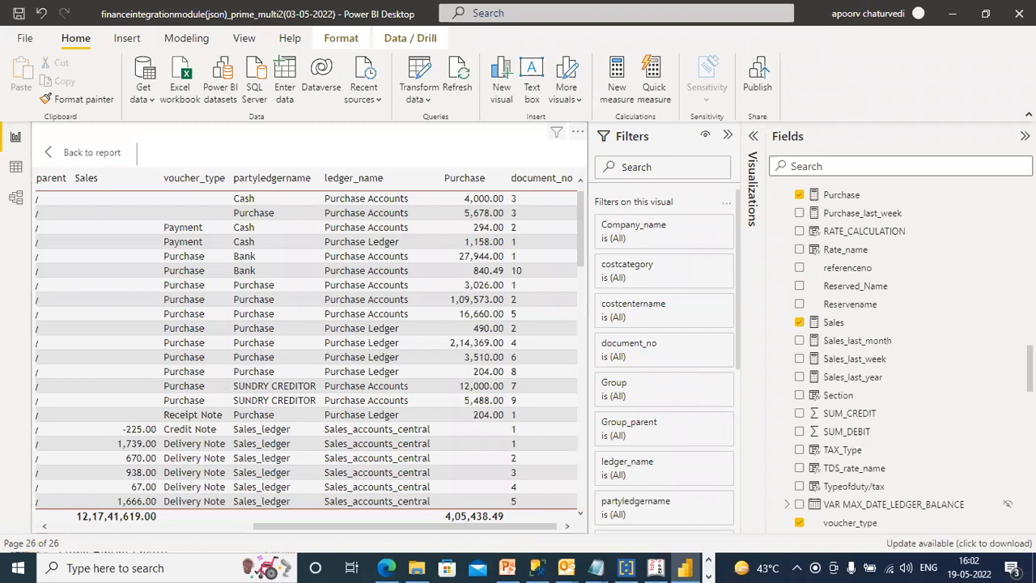
{"action": "scroll", "coordinate": [898, 356], "scroll_direction": "down", "scroll_amount": 3}
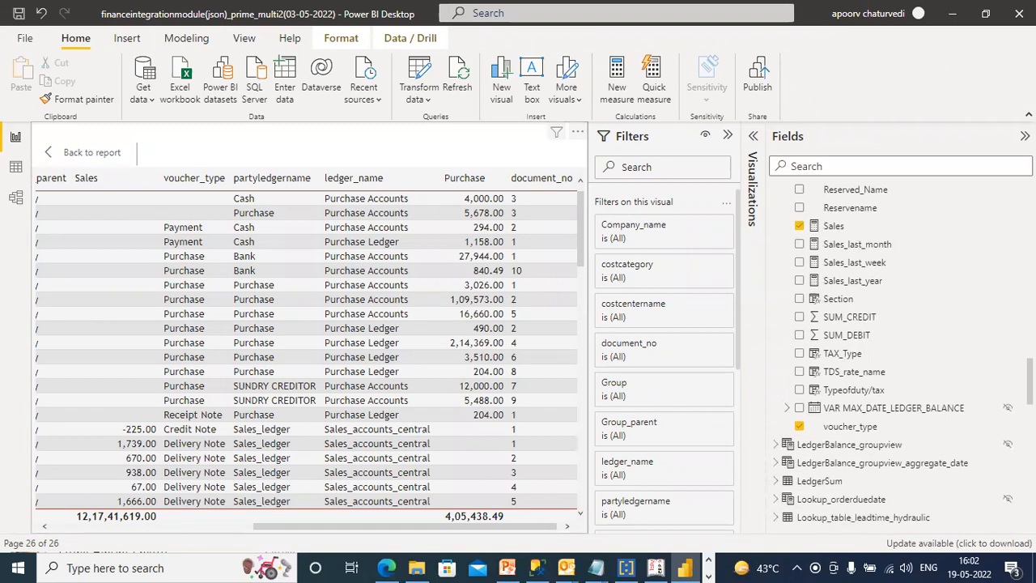
{"action": "scroll", "coordinate": [898, 356], "scroll_direction": "up", "scroll_amount": 6}
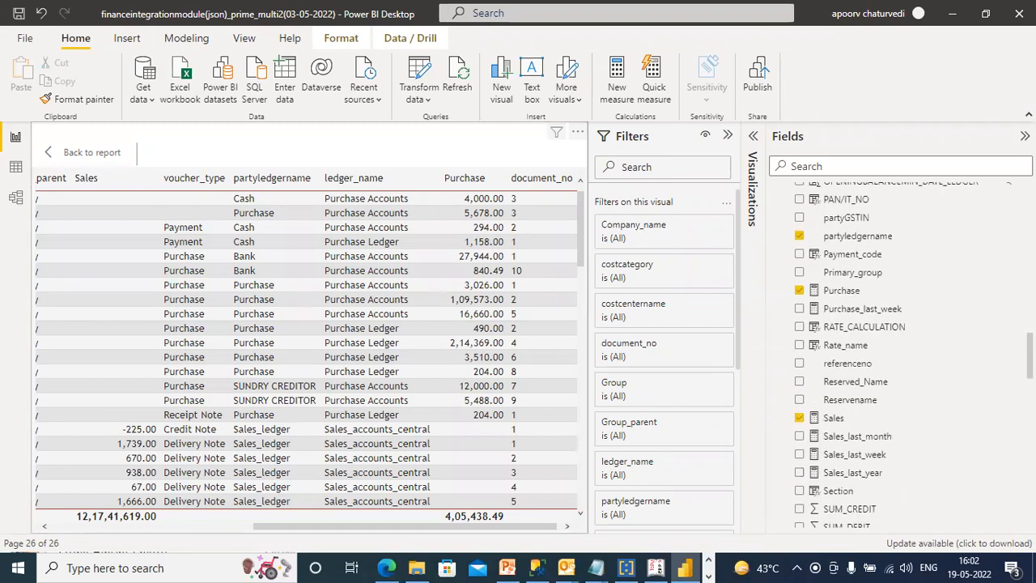
{"action": "scroll", "coordinate": [898, 356], "scroll_direction": "up", "scroll_amount": 2}
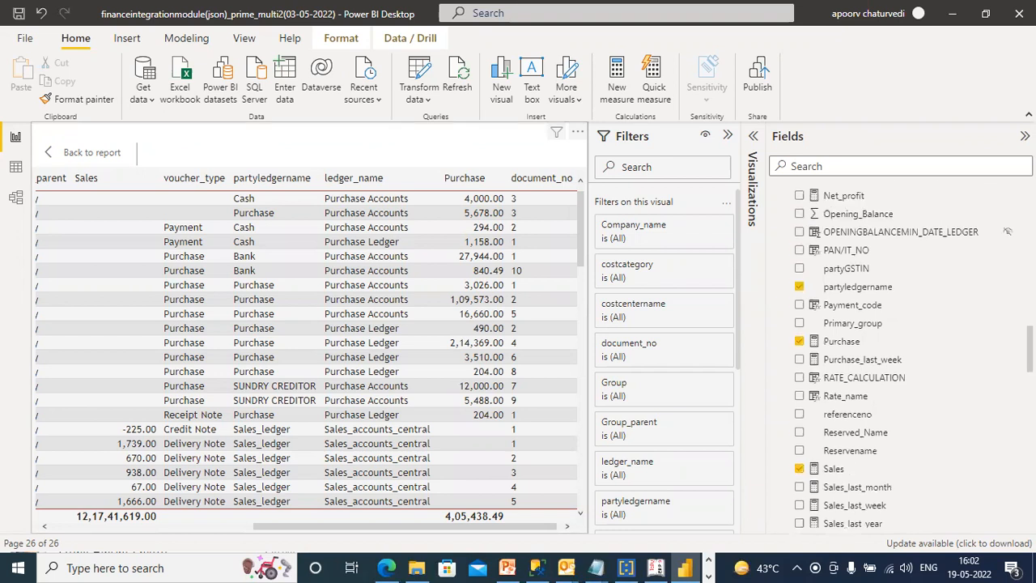
{"action": "scroll", "coordinate": [899, 356], "scroll_direction": "down", "scroll_amount": 6}
{"action": "scroll", "coordinate": [898, 356], "scroll_direction": "down", "scroll_amount": 6}
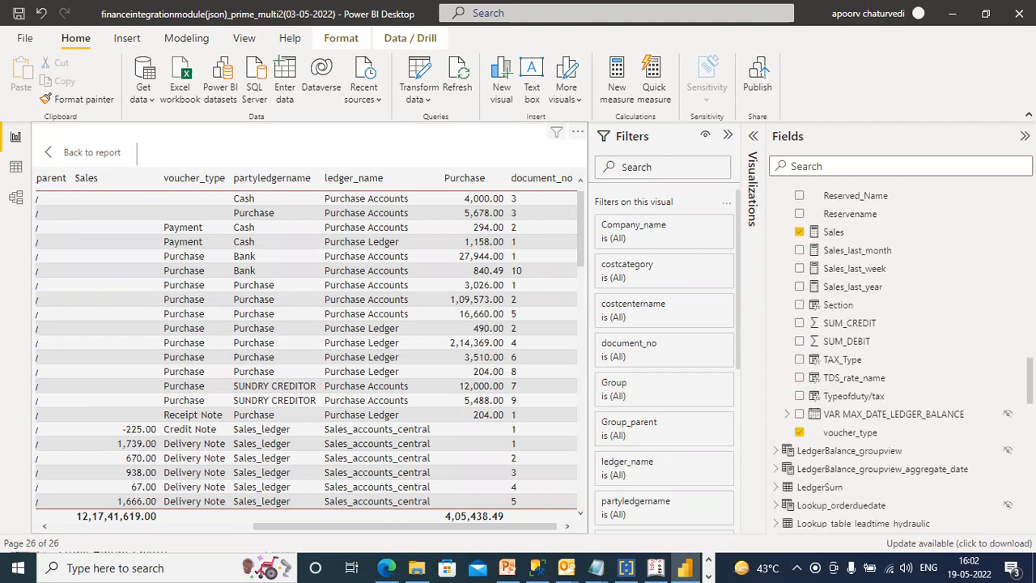
{"action": "scroll", "coordinate": [894, 356], "scroll_direction": "down", "scroll_amount": 5}
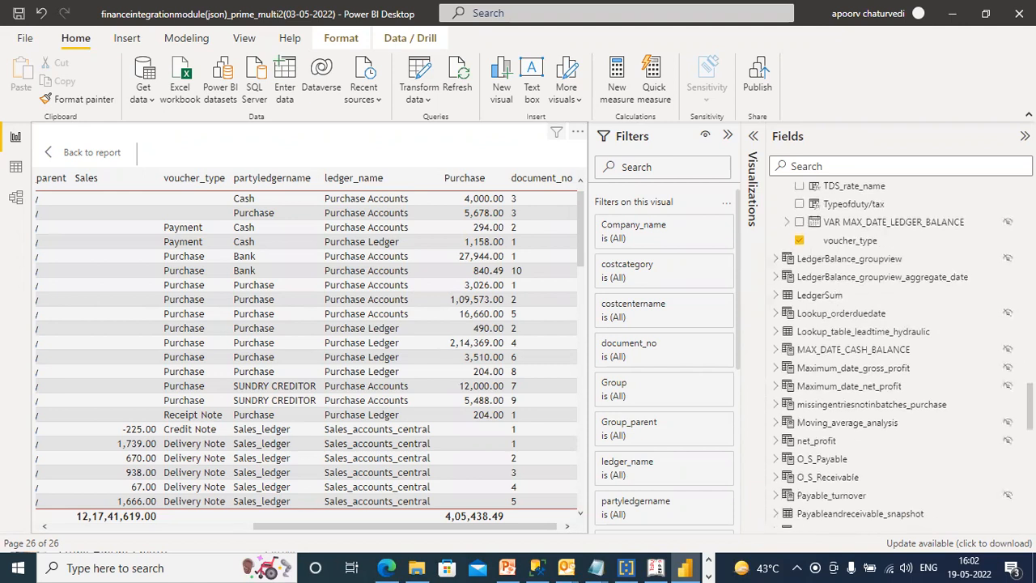
{"action": "scroll", "coordinate": [893, 356], "scroll_direction": "down", "scroll_amount": 5}
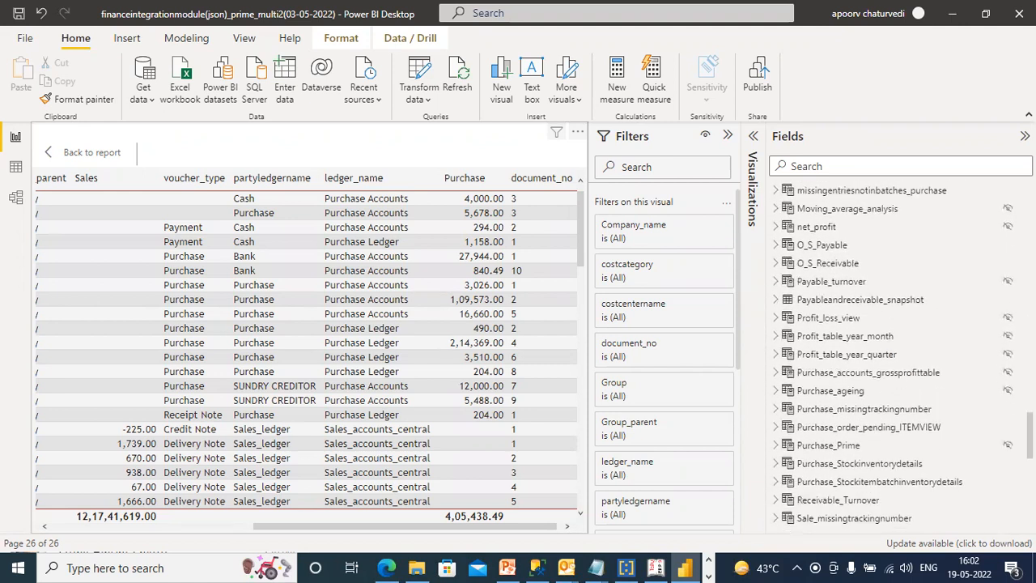
{"action": "scroll", "coordinate": [894, 356], "scroll_direction": "down", "scroll_amount": 1}
{"action": "scroll", "coordinate": [893, 356], "scroll_direction": "down", "scroll_amount": 4}
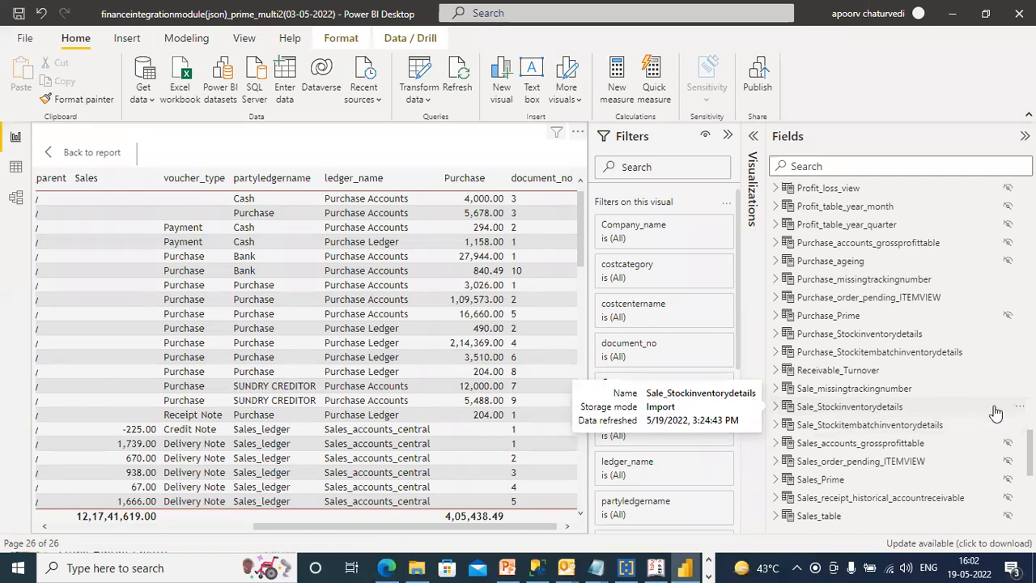
{"action": "scroll", "coordinate": [899, 356], "scroll_direction": "down", "scroll_amount": 10}
{"action": "scroll", "coordinate": [898, 356], "scroll_direction": "up", "scroll_amount": 5}
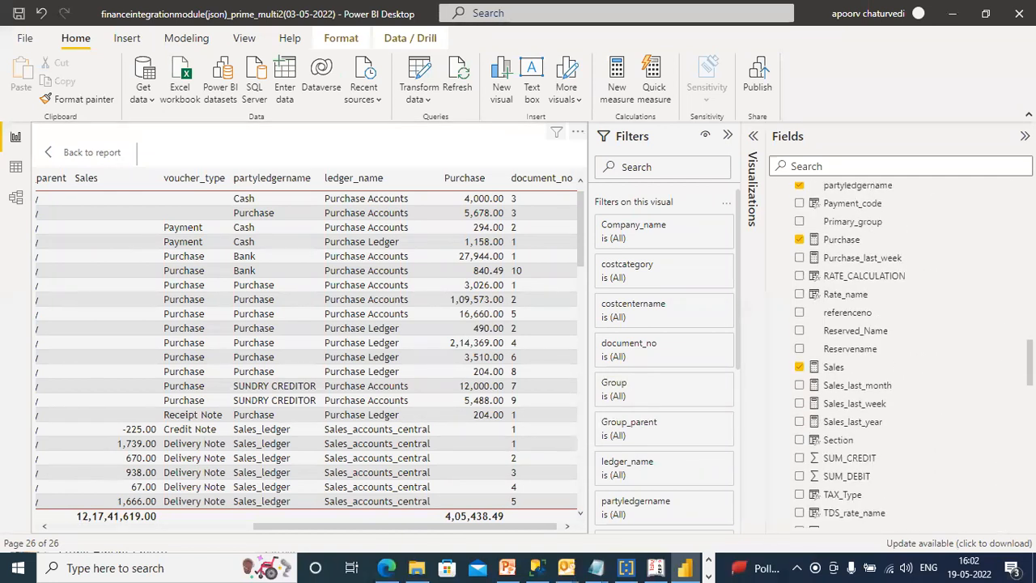
{"action": "scroll", "coordinate": [898, 356], "scroll_direction": "up", "scroll_amount": 5}
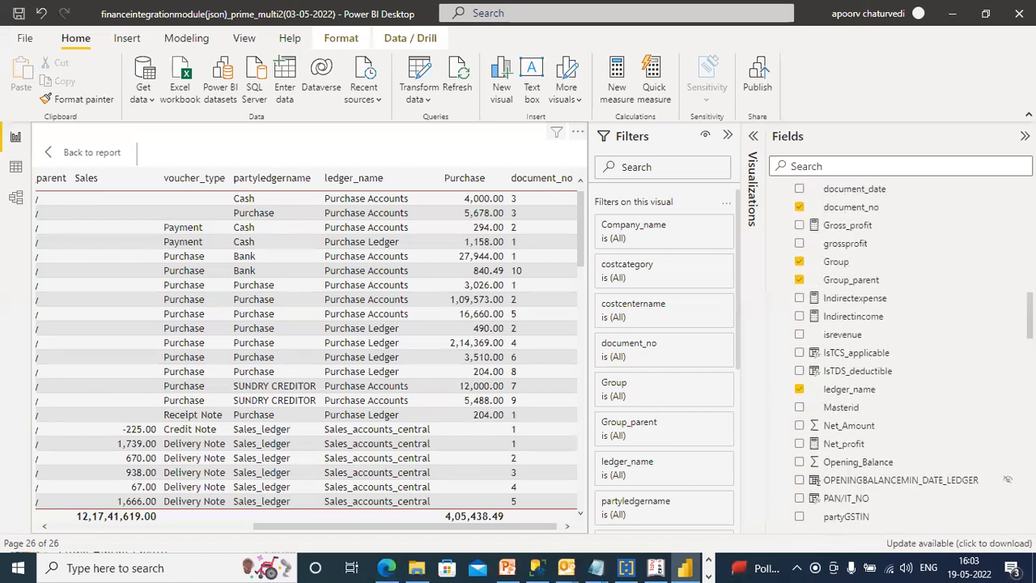
{"action": "scroll", "coordinate": [899, 356], "scroll_direction": "up", "scroll_amount": 5}
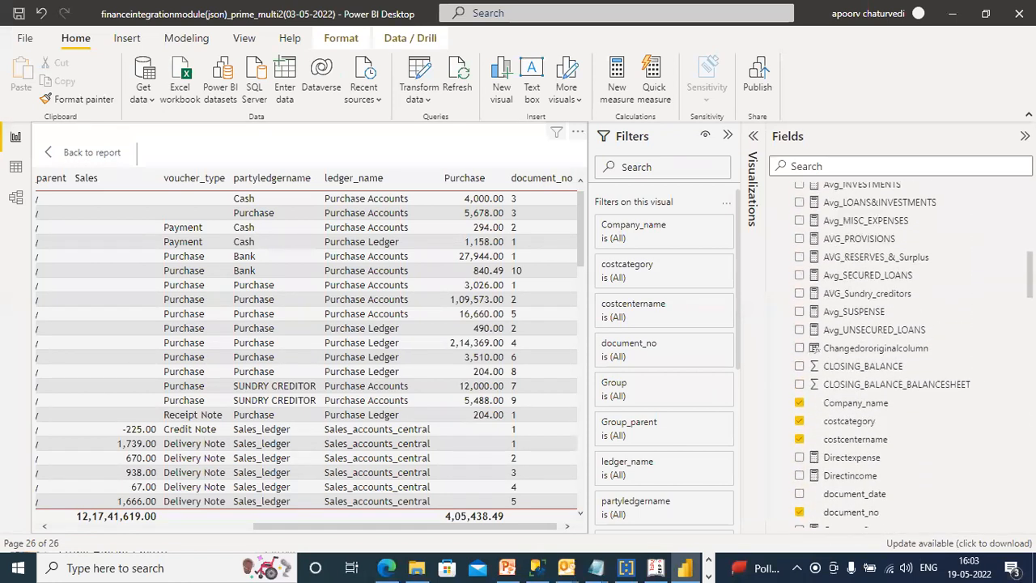
{"action": "scroll", "coordinate": [898, 356], "scroll_direction": "up", "scroll_amount": 3}
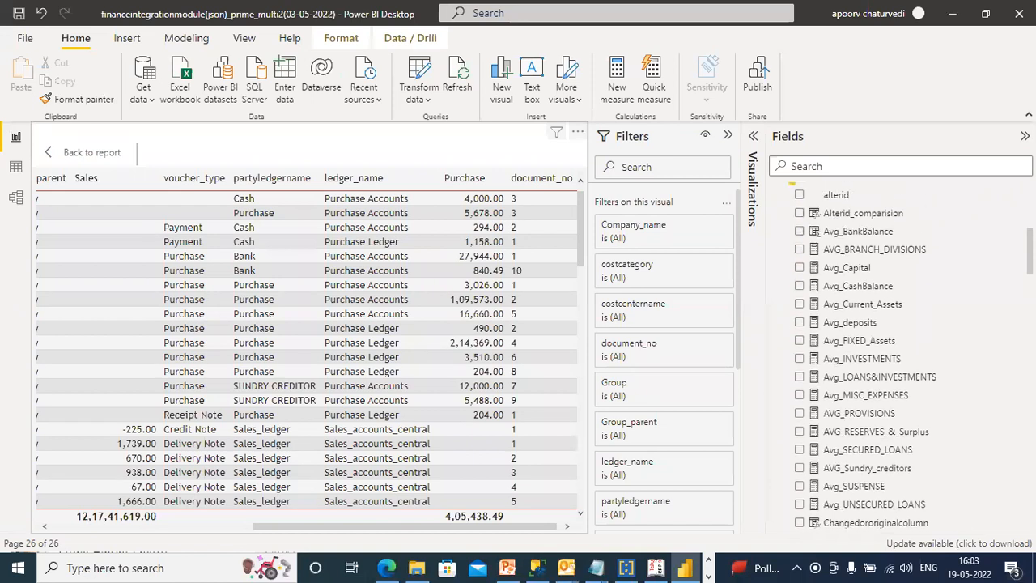
{"action": "scroll", "coordinate": [898, 356], "scroll_direction": "down", "scroll_amount": 5}
{"action": "scroll", "coordinate": [899, 356], "scroll_direction": "down", "scroll_amount": 10}
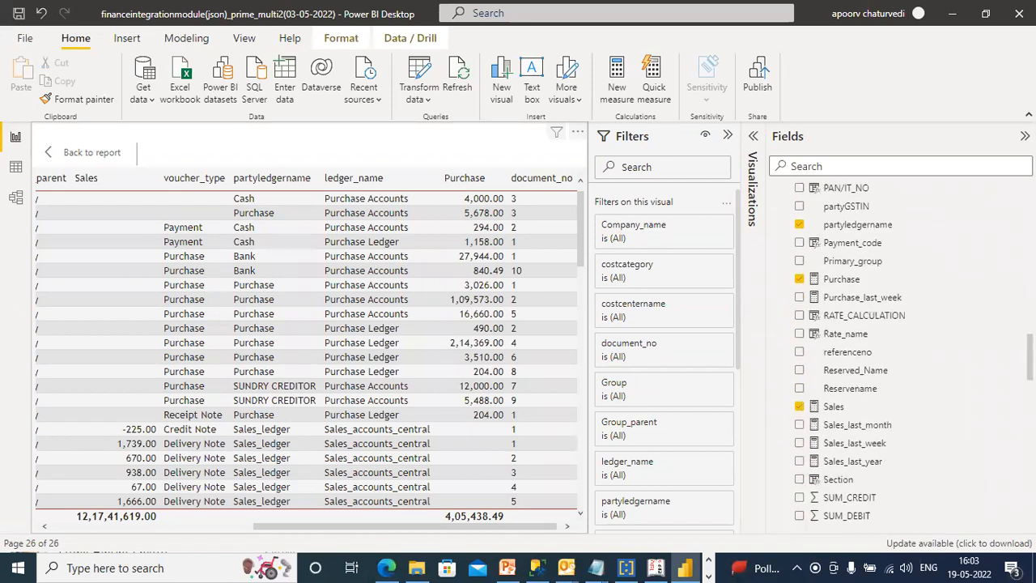
- Examine the sales rows of the focused table and the purchase and sales tables listed in the data model
{"action": "scroll", "coordinate": [898, 356], "scroll_direction": "up", "scroll_amount": 2}
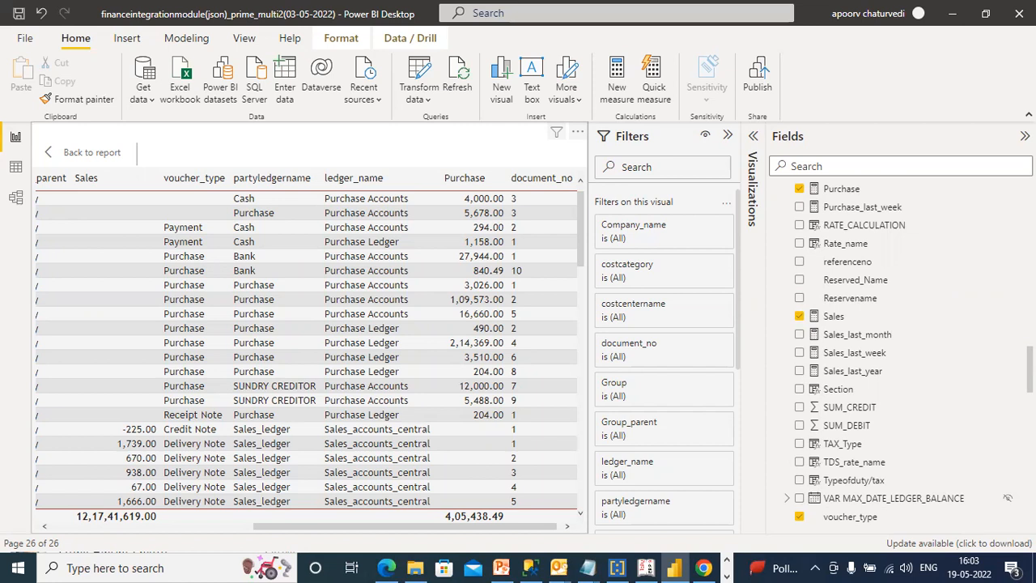
{"action": "left_click_drag", "start_coordinate": [581, 264], "coordinate": [582, 428]}
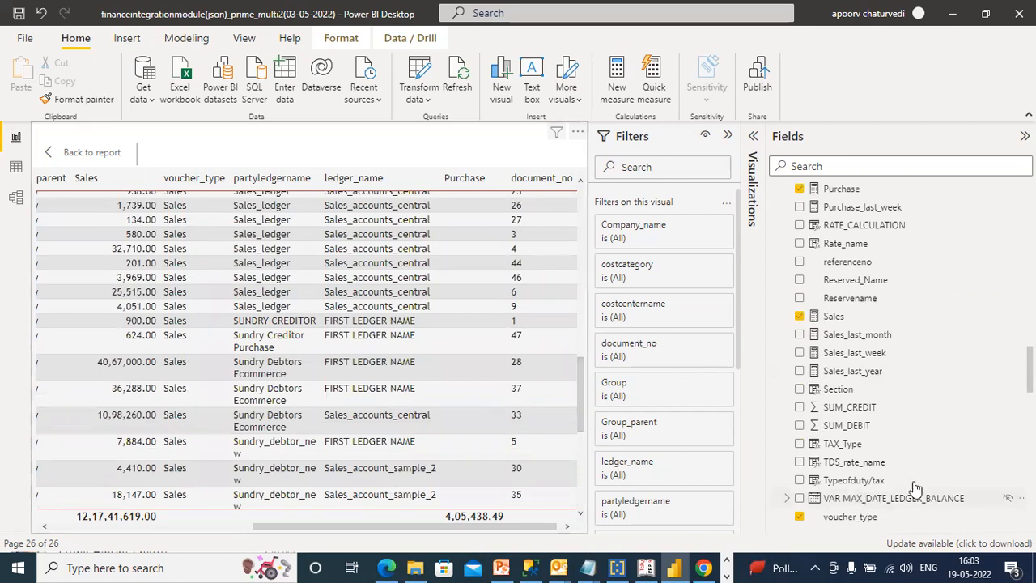
{"action": "scroll", "coordinate": [890, 356], "scroll_direction": "down", "scroll_amount": 3}
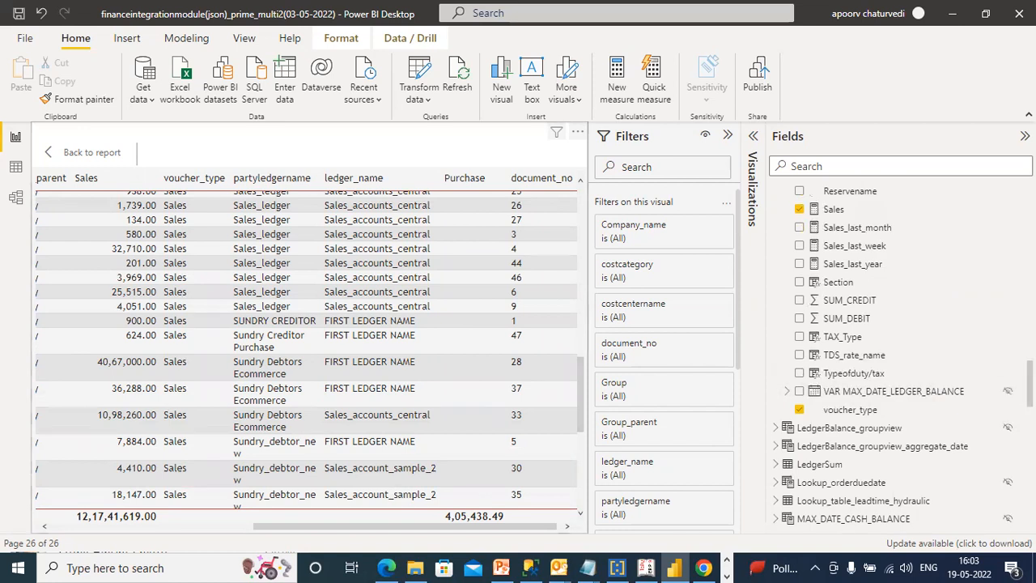
{"action": "scroll", "coordinate": [891, 356], "scroll_direction": "down", "scroll_amount": 3}
{"action": "scroll", "coordinate": [898, 356], "scroll_direction": "down", "scroll_amount": 3}
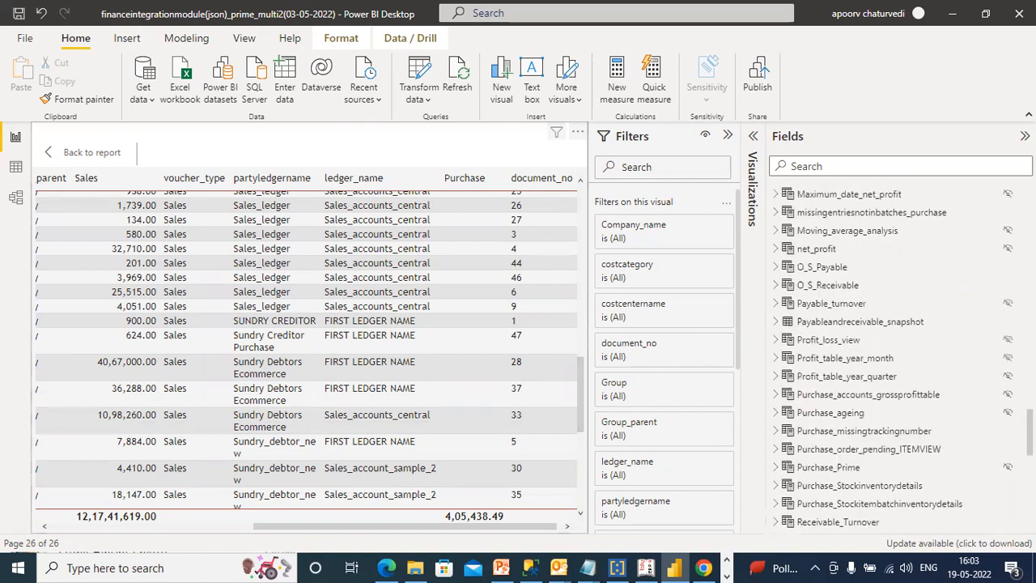
{"action": "scroll", "coordinate": [891, 356], "scroll_direction": "down", "scroll_amount": 2}
{"action": "scroll", "coordinate": [898, 356], "scroll_direction": "down", "scroll_amount": 4}
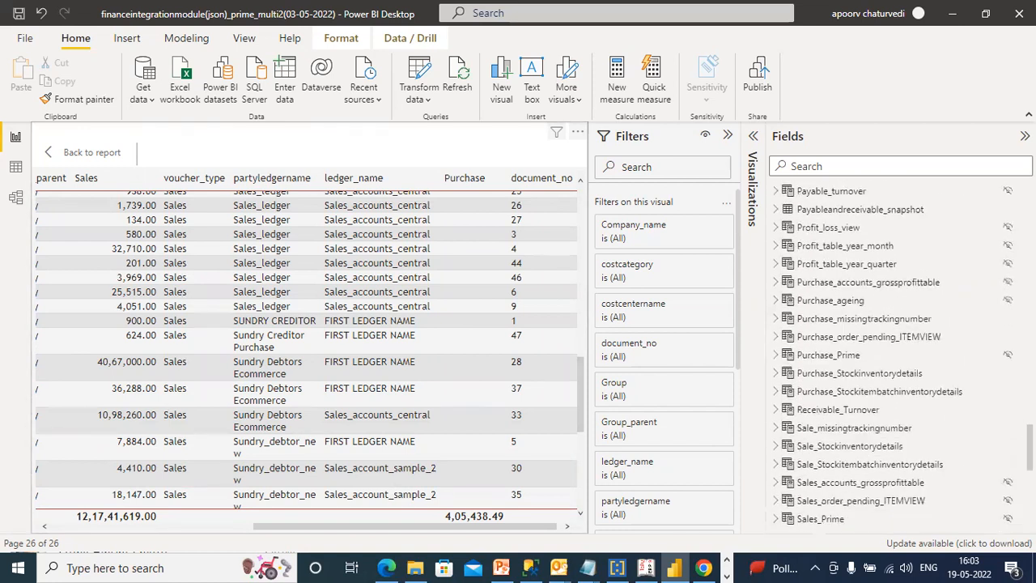
{"action": "scroll", "coordinate": [898, 356], "scroll_direction": "up", "scroll_amount": 1}
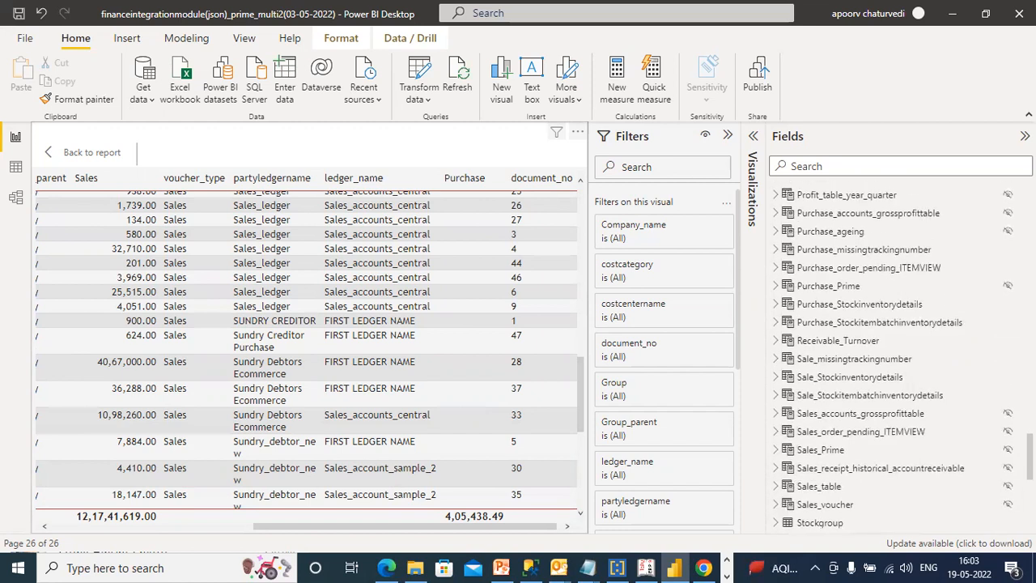
- Inspect the fields of the Sale_Stockinventorydetails table, including VOUCHERTYPE_PARENT, and the stock and TOP5 tables listed after it
{"action": "left_click", "coordinate": [775, 376]}
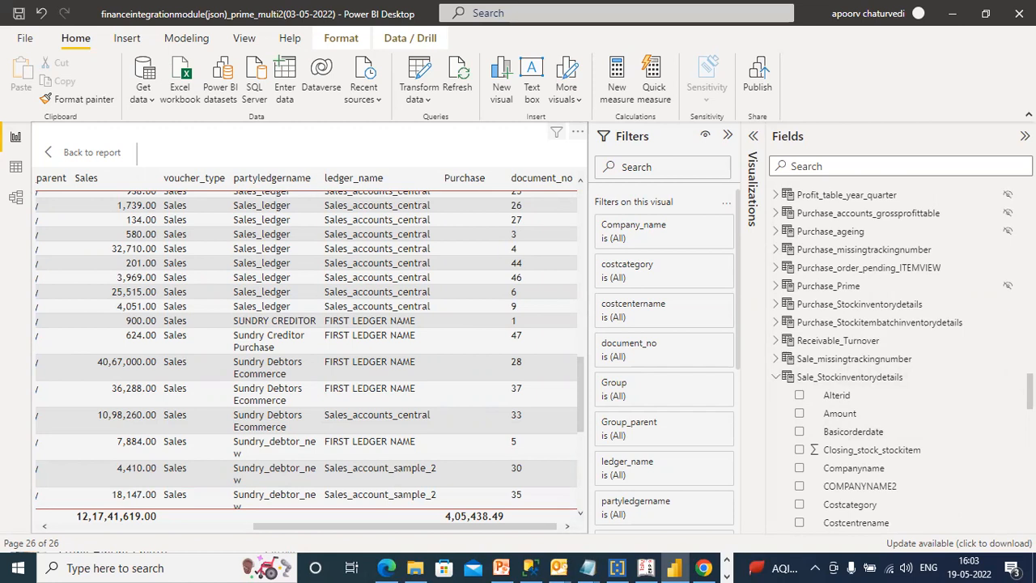
{"action": "scroll", "coordinate": [898, 356], "scroll_direction": "down", "scroll_amount": 10}
{"action": "scroll", "coordinate": [899, 356], "scroll_direction": "down", "scroll_amount": 5}
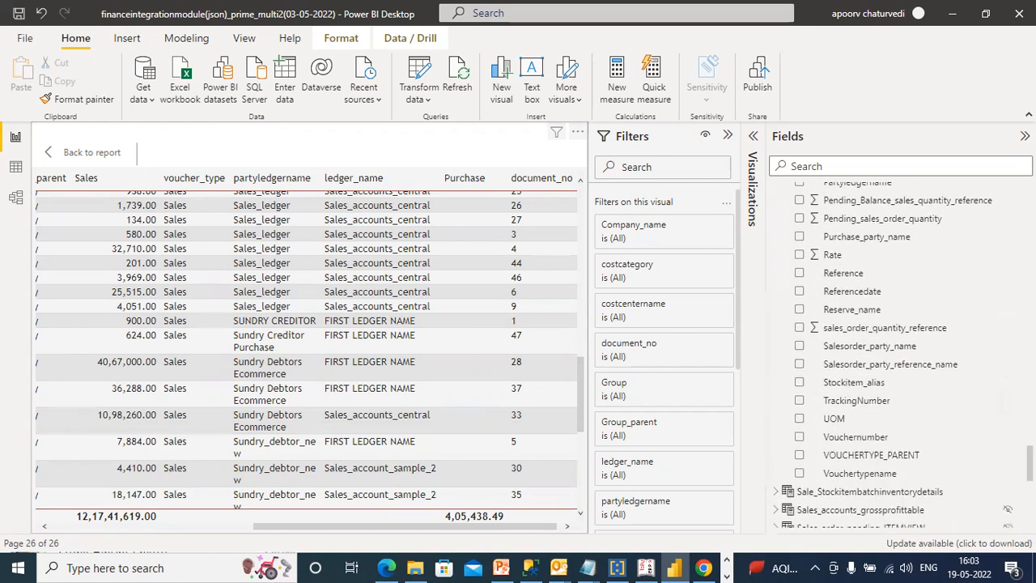
{"action": "left_click", "coordinate": [921, 457]}
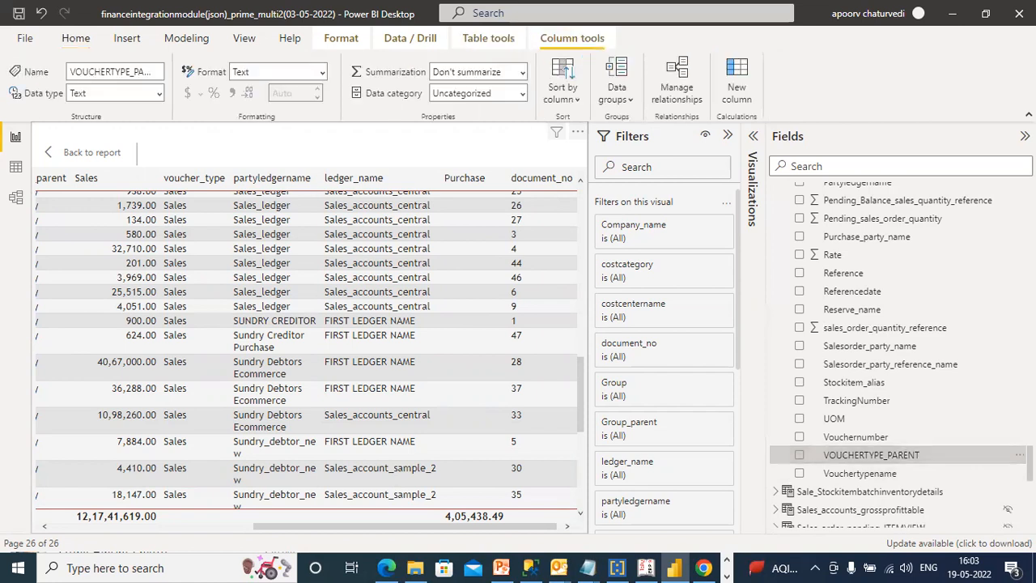
{"action": "scroll", "coordinate": [899, 356], "scroll_direction": "up", "scroll_amount": 12}
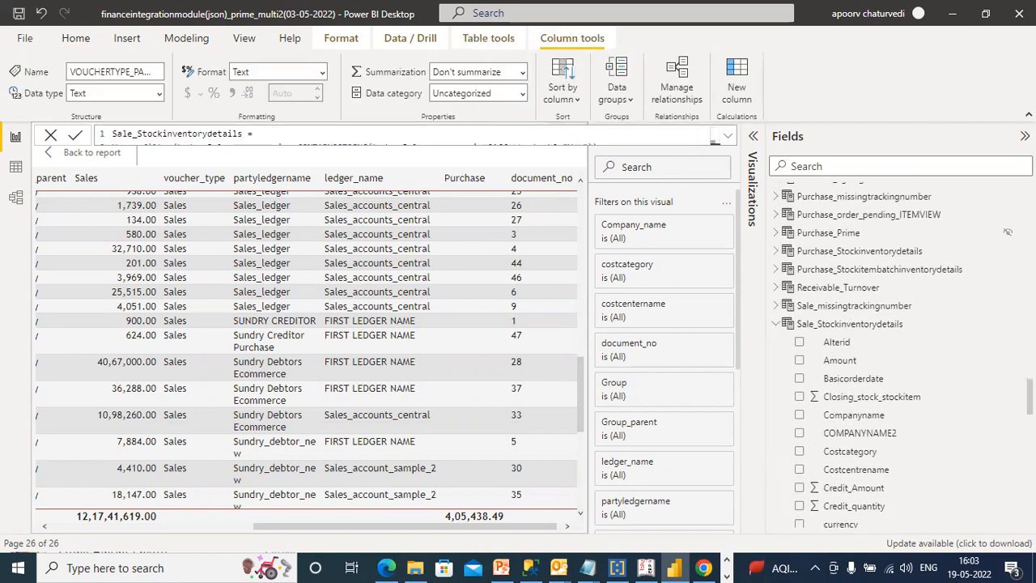
{"action": "scroll", "coordinate": [898, 356], "scroll_direction": "up", "scroll_amount": 3}
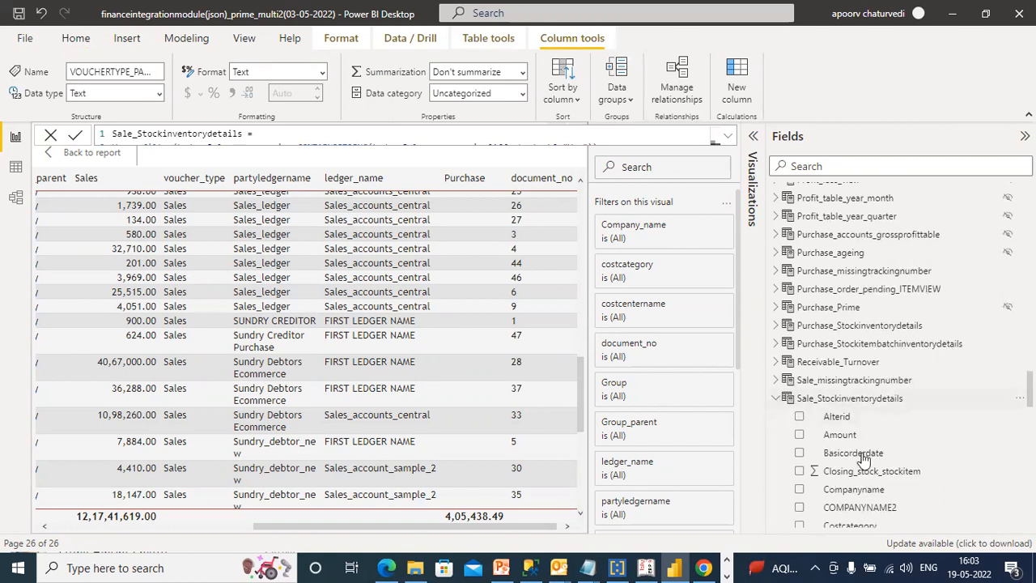
{"action": "scroll", "coordinate": [898, 356], "scroll_direction": "down", "scroll_amount": 5}
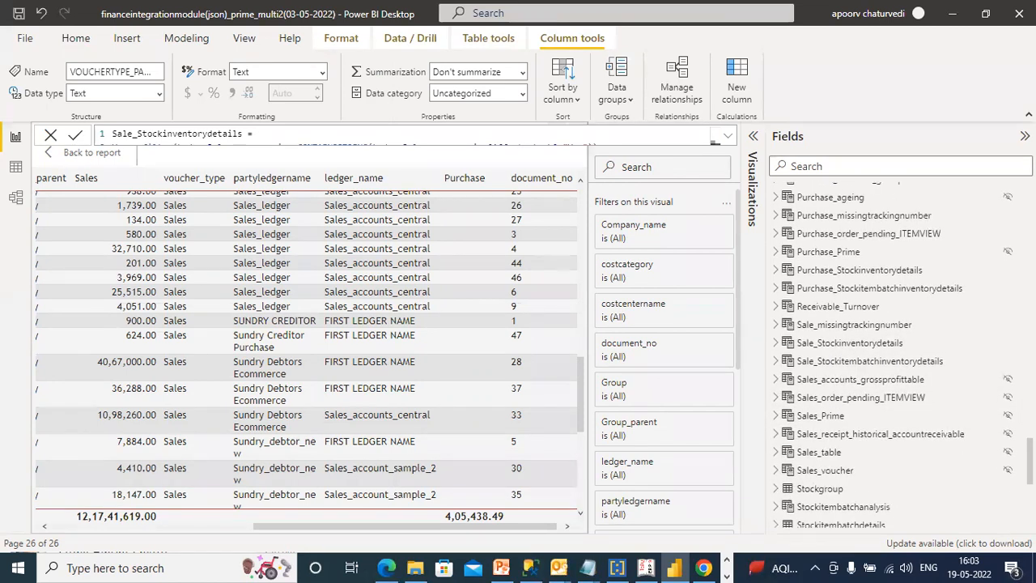
{"action": "scroll", "coordinate": [898, 356], "scroll_direction": "down", "scroll_amount": 3}
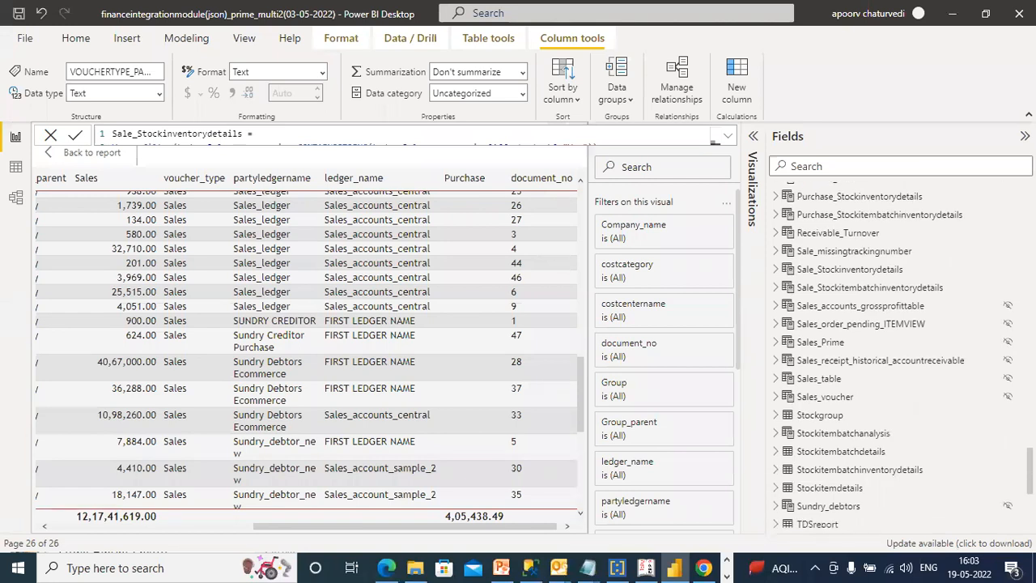
{"action": "scroll", "coordinate": [898, 356], "scroll_direction": "down", "scroll_amount": 7}
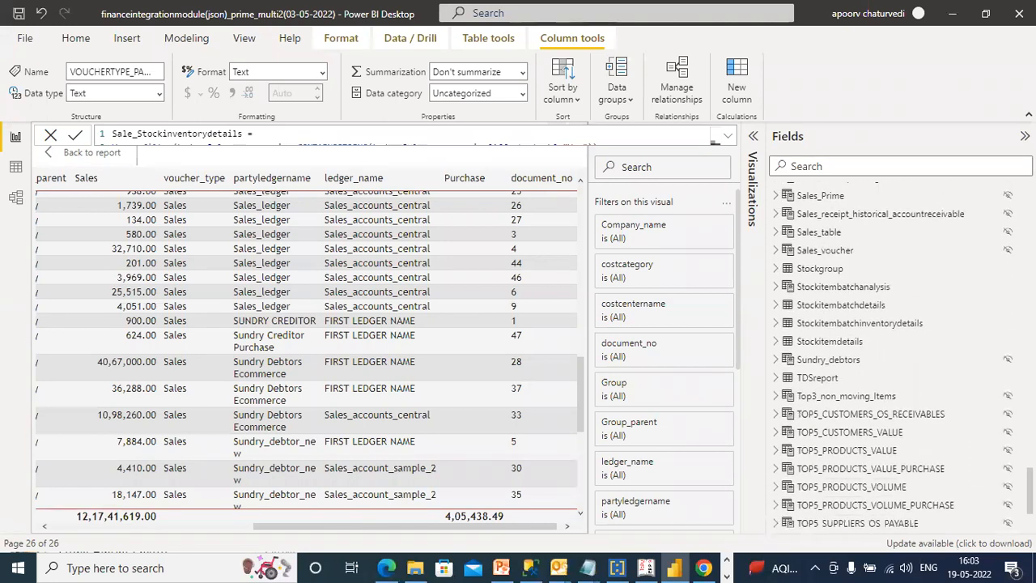
- Add a calculated column to the Ledger_view_reporting table and name it Voucher_type_parent in its formula
{"action": "scroll", "coordinate": [898, 356], "scroll_direction": "up", "scroll_amount": 15}
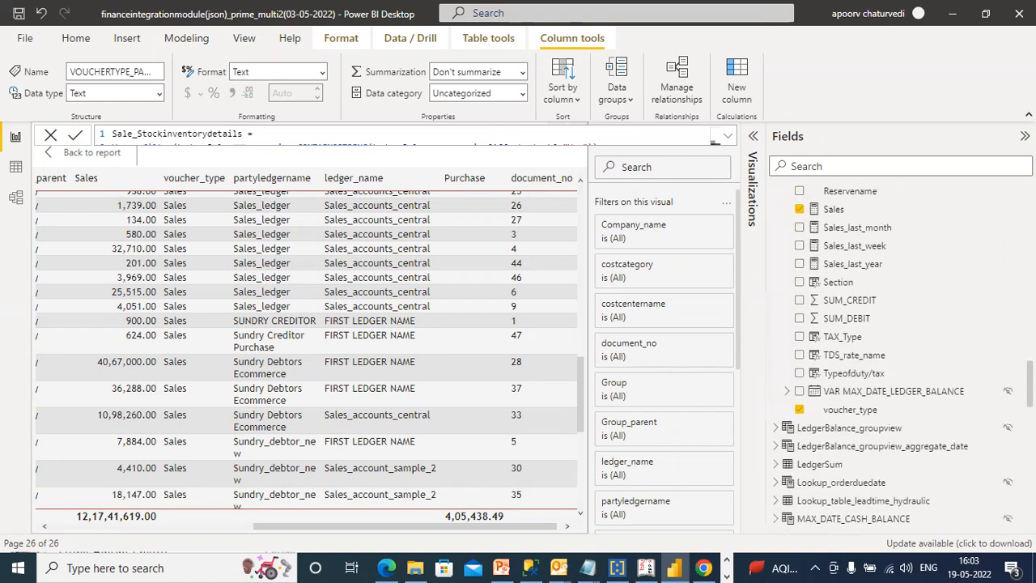
{"action": "scroll", "coordinate": [899, 356], "scroll_direction": "up", "scroll_amount": 20}
{"action": "scroll", "coordinate": [898, 356], "scroll_direction": "up", "scroll_amount": 15}
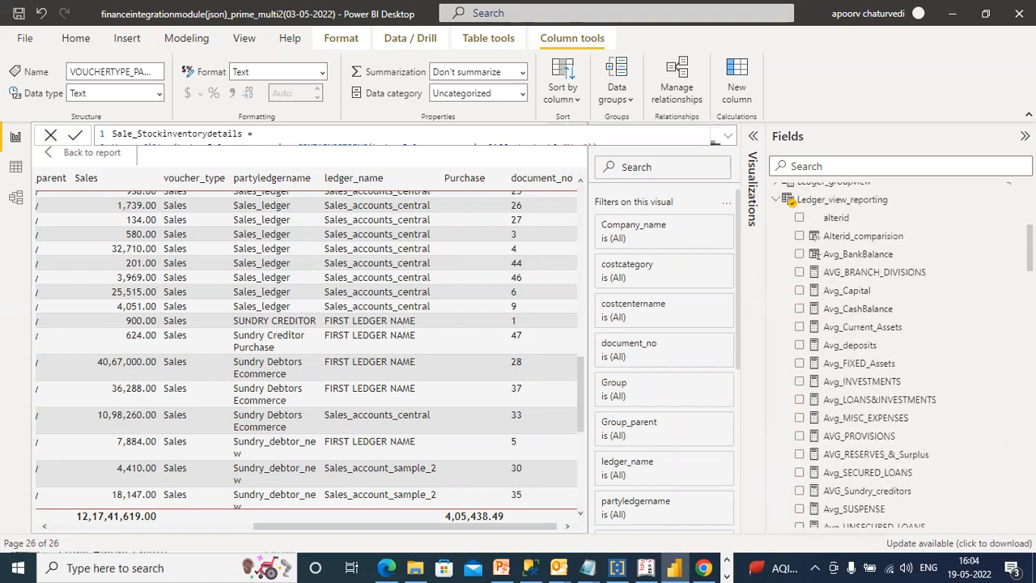
{"action": "scroll", "coordinate": [882, 223], "scroll_direction": "up", "scroll_amount": 1}
{"action": "left_click", "coordinate": [840, 222]}
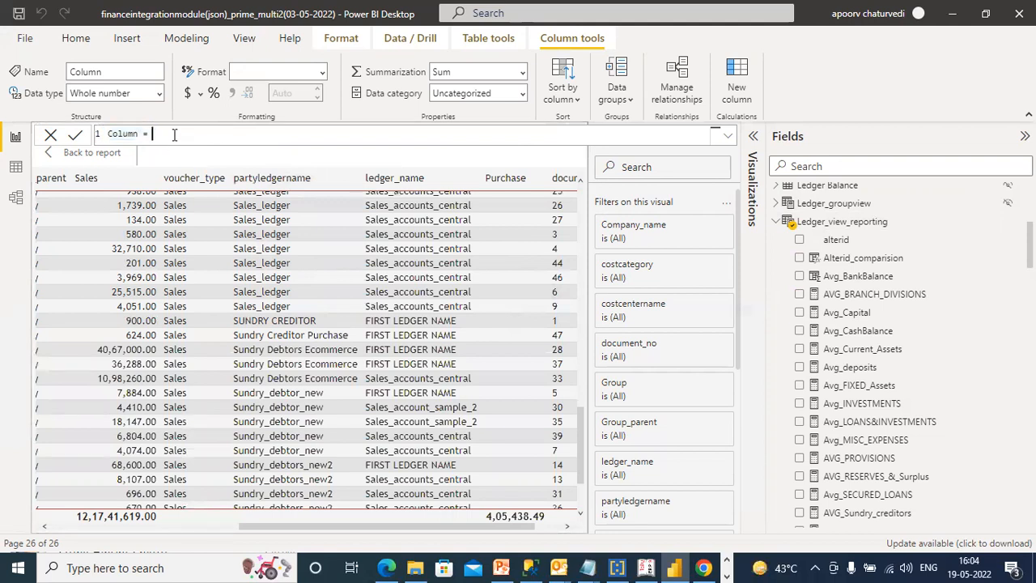
{"action": "type", "text": "Voucher_ty"}
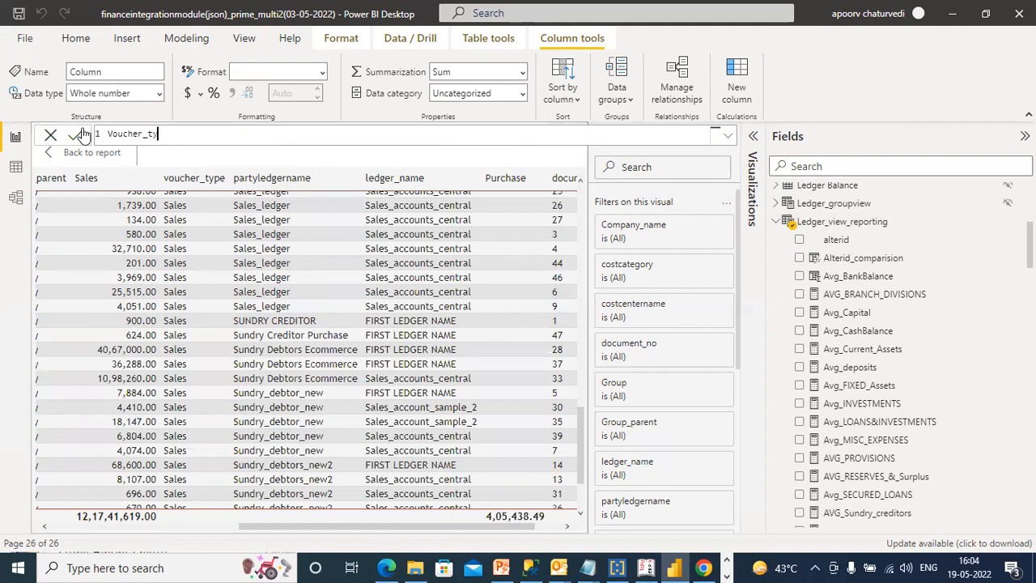
{"action": "type", "text": "pe_parent="}
{"action": "key", "text": "shift+Return"}
{"action": "key", "text": "shift+Return"}
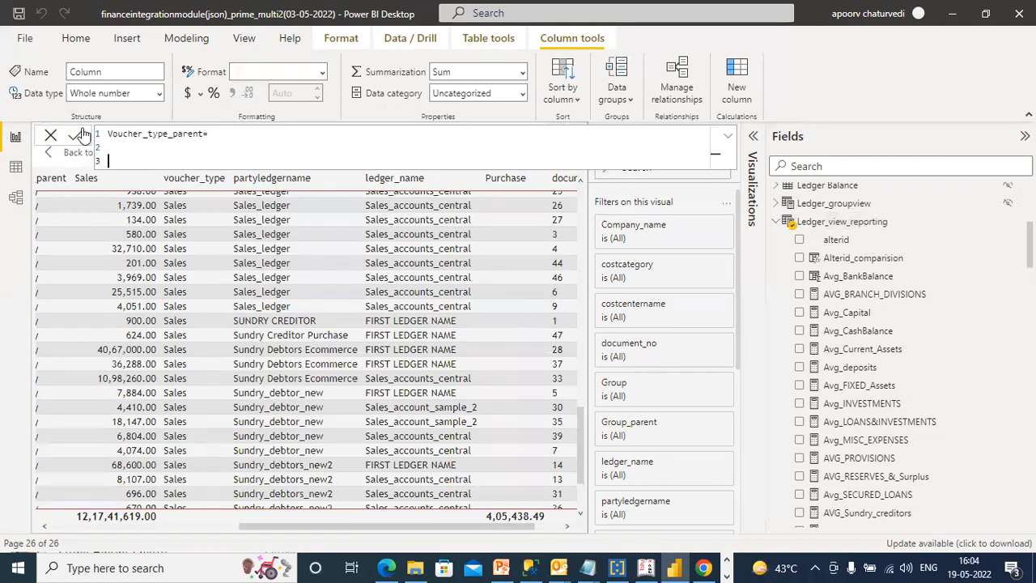
- Declare a variable Masterid equal to Ledger_view_reporting[Masterid] in the Voucher_type_parent formula
{"action": "type", "text": "Master"}
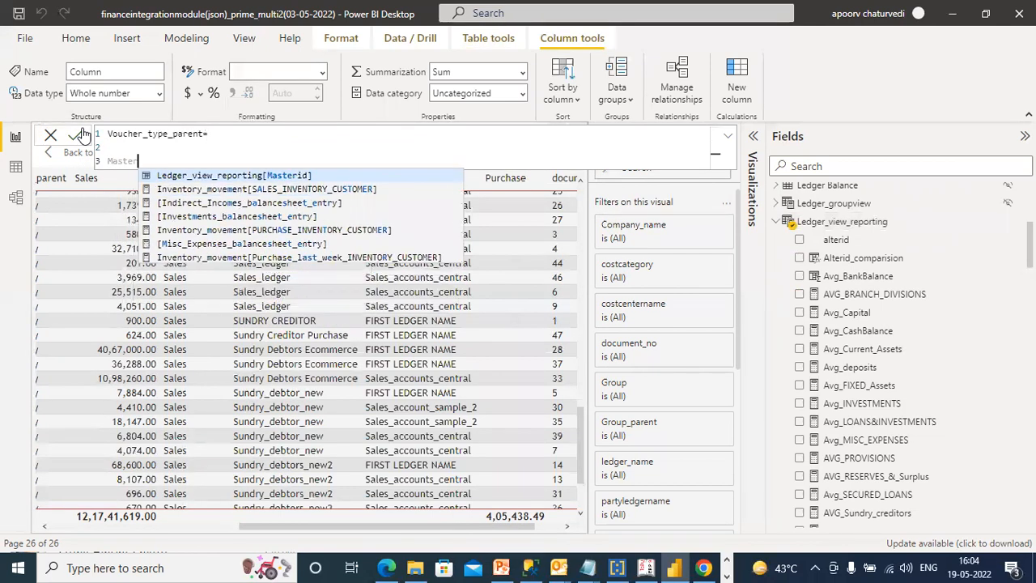
{"action": "type", "text": "id=master"}
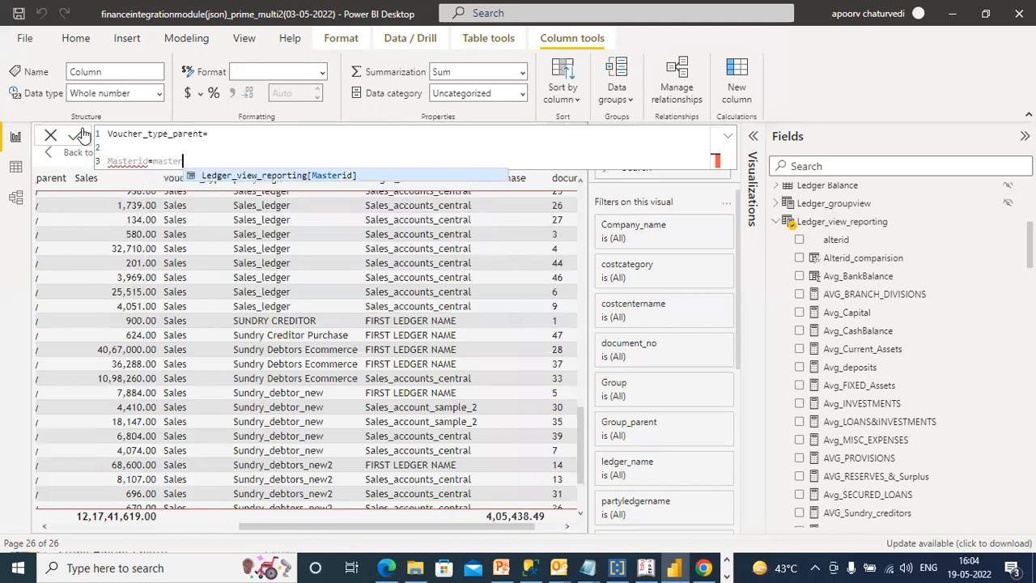
{"action": "left_click", "coordinate": [249, 176]}
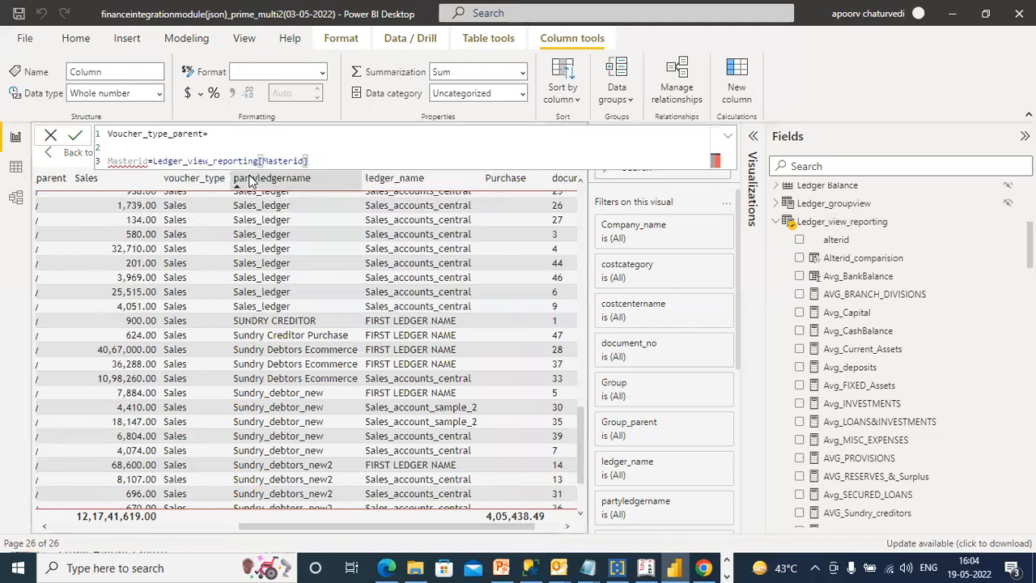
{"action": "left_click", "coordinate": [108, 161]}
{"action": "type", "text": "var"}
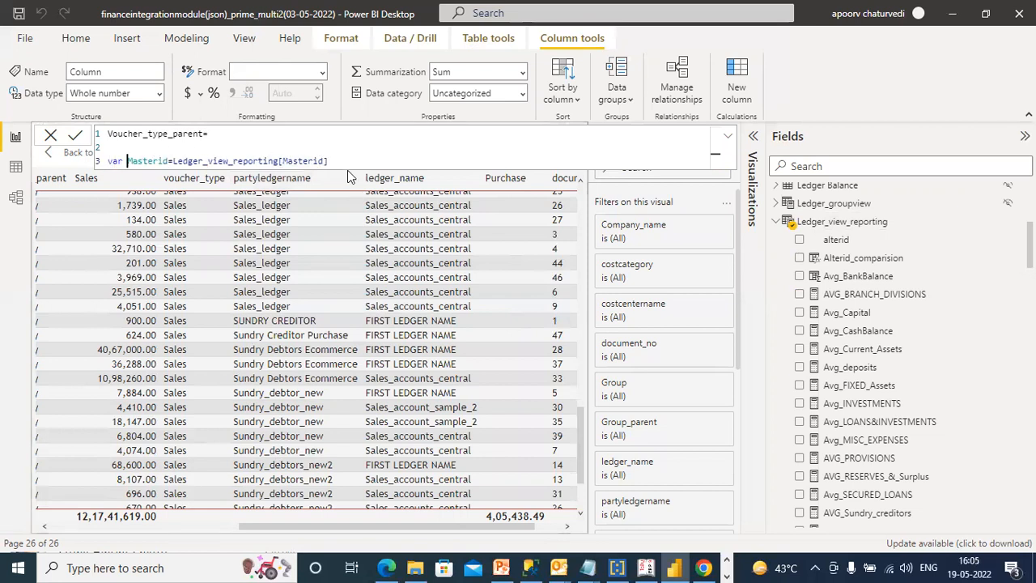
- Declare a second variable companyname equal to Ledger_view_reporting[Company_name] below the Masterid variable
{"action": "left_click", "coordinate": [346, 158]}
{"action": "key", "text": "Return"}
{"action": "type", "text": "Var companyname=compa"}
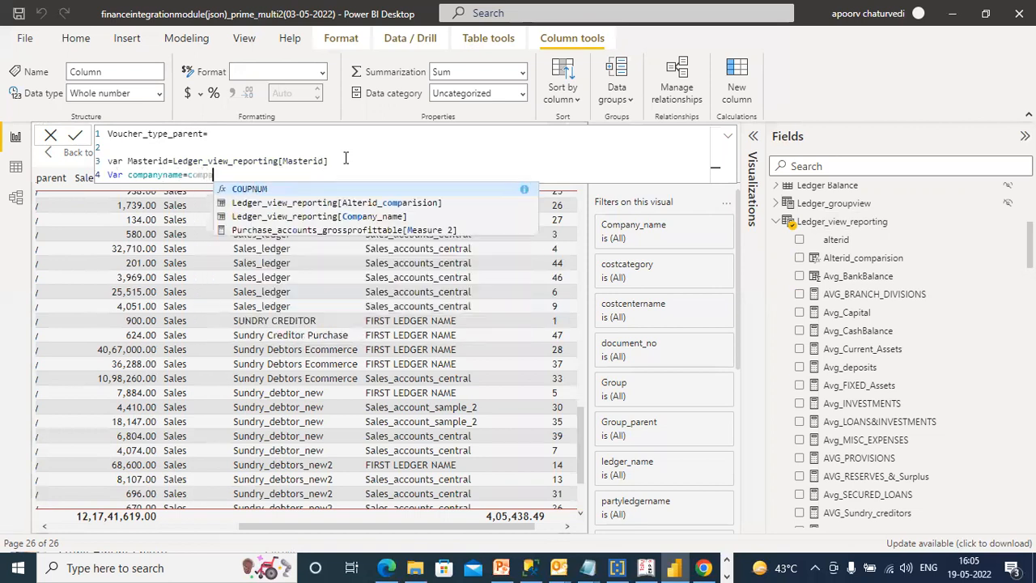
{"action": "type", "text": "ny"}
{"action": "left_click", "coordinate": [344, 191]}
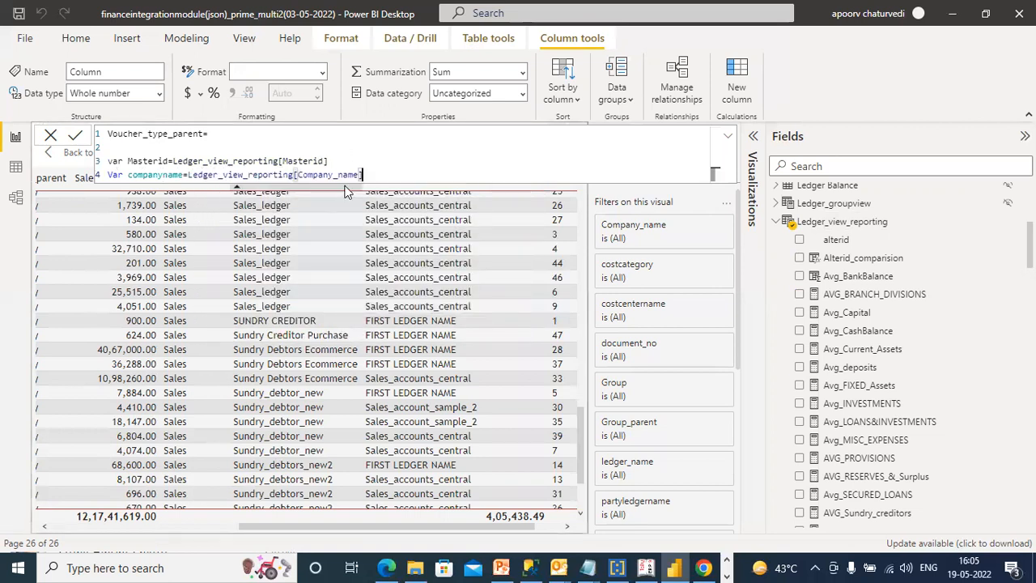
{"action": "key", "text": "shift+Return"}
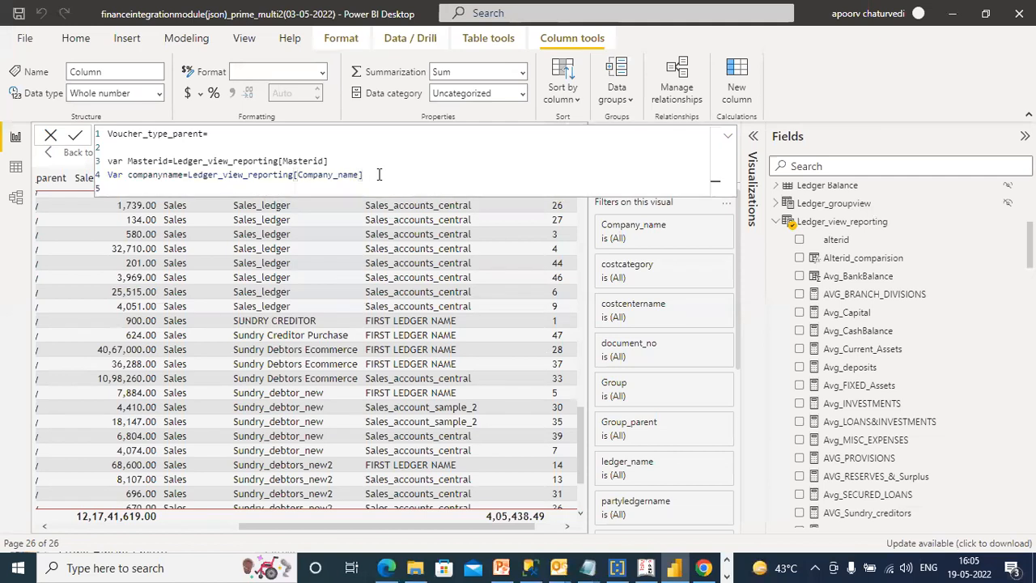
- Begin a third variable vouchertype_parent in the formula with a CALCULATE expression containing an open MIN function
{"action": "type", "text": "Var vouchertype_parent"}
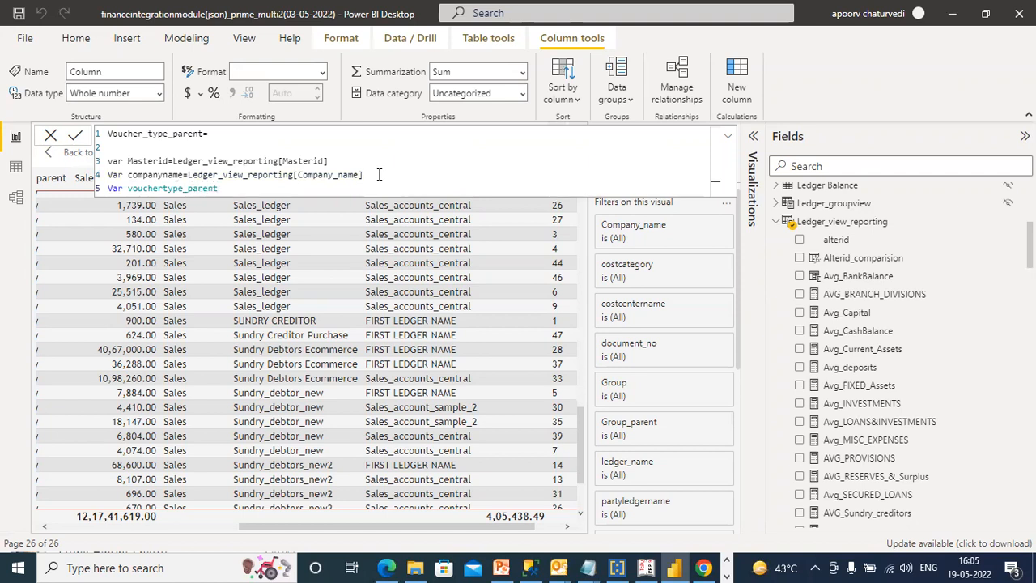
{"action": "type", "text": "=calculate("}
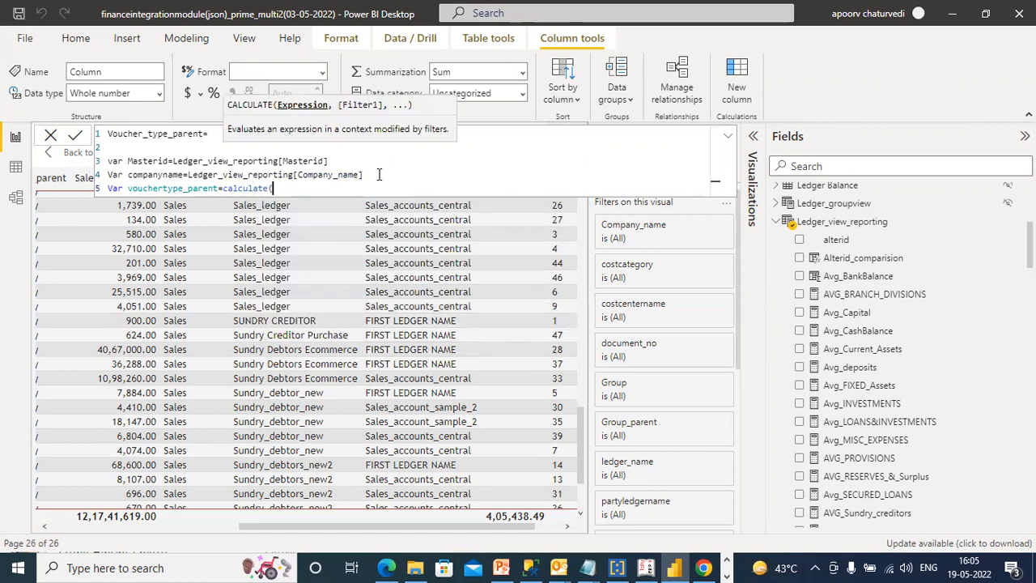
{"action": "type", "text": "min"}
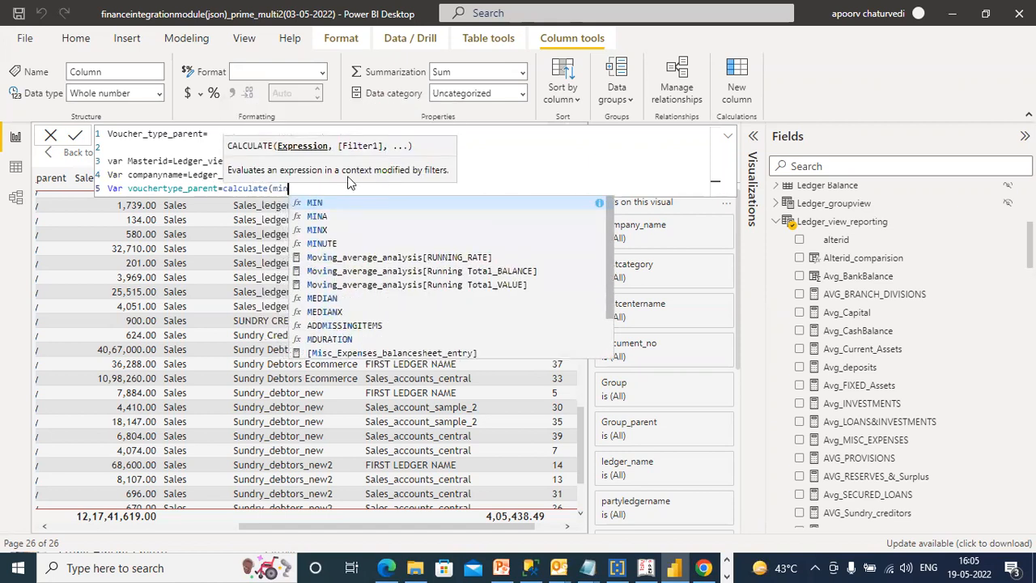
{"action": "type", "text": "("}
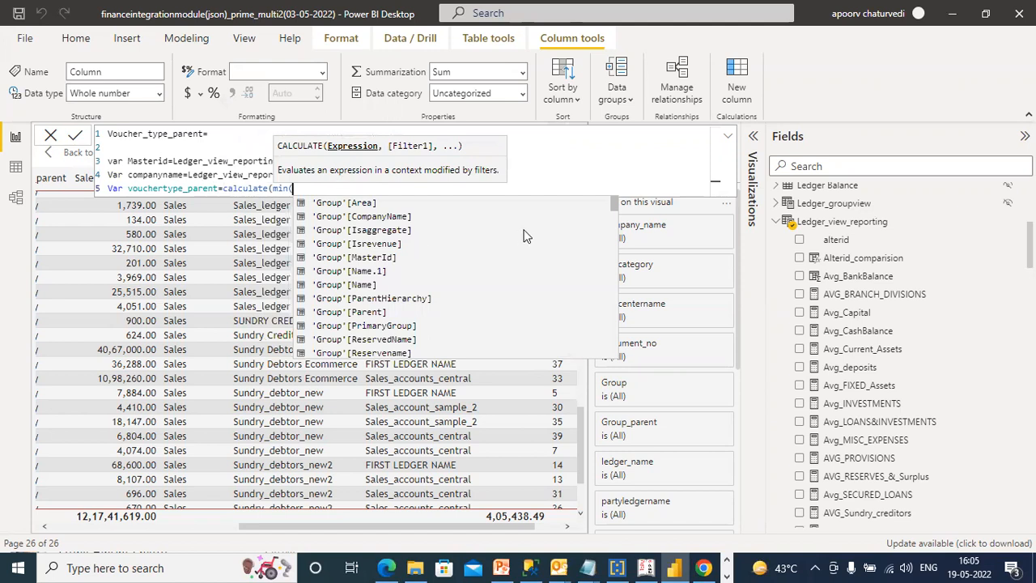
{"action": "left_click", "coordinate": [615, 203]}
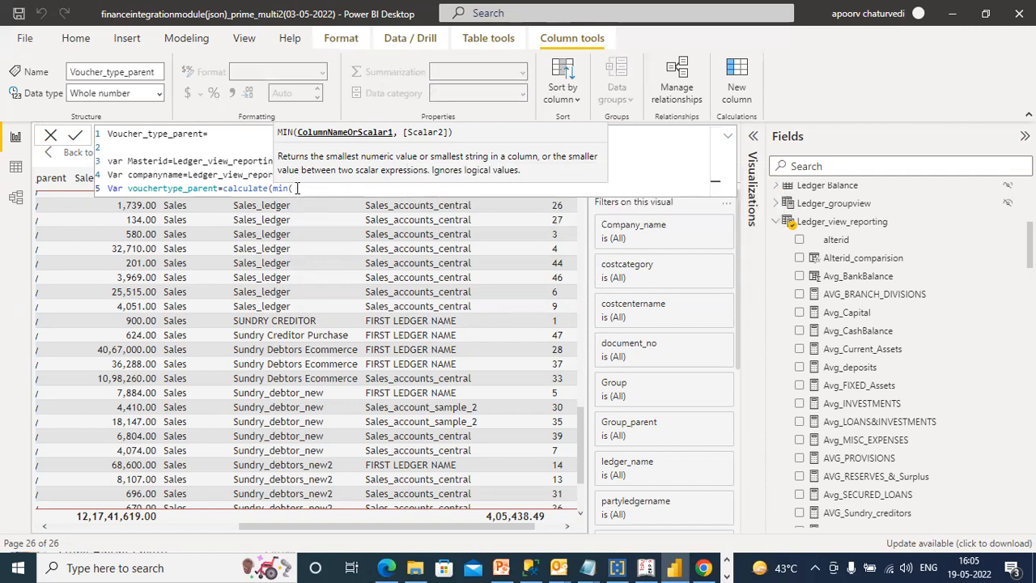
{"action": "type", "text": ")"}
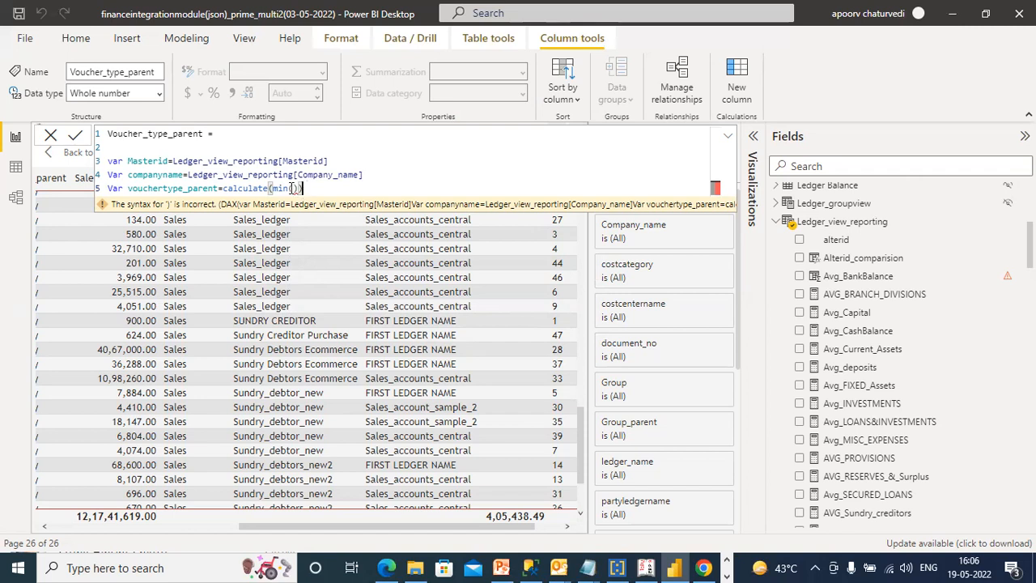
{"action": "key", "text": "BackSpace"}
{"action": "key", "text": "BackSpace"}
{"action": "type", "text": "("}
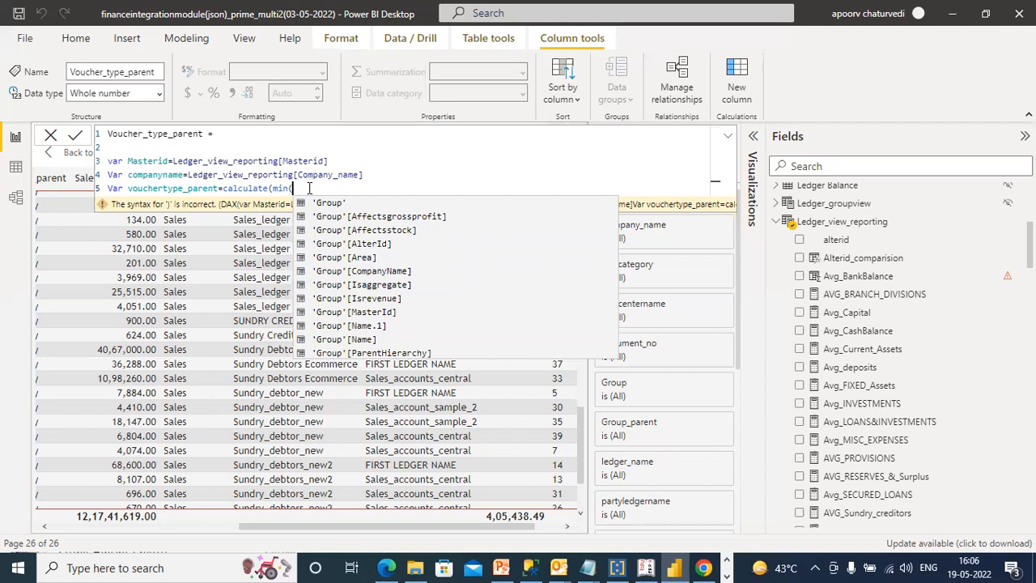
- Complete the MIN function in the vouchertype_parent variable with the 'Voucher Inventory'[VOUCHERTYPE_PARENT] column
{"action": "type", "text": "voucher"}
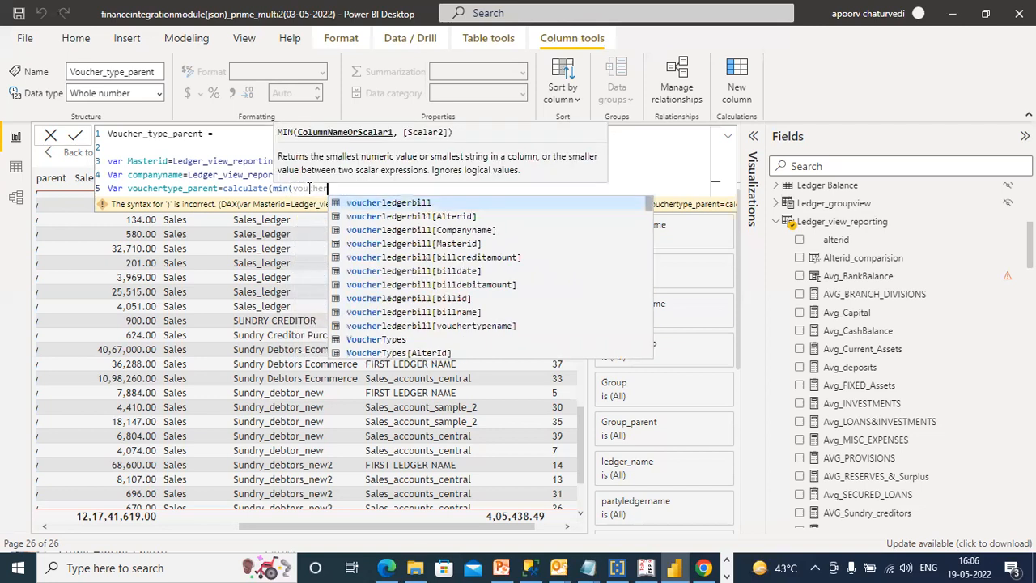
{"action": "left_click_drag", "start_coordinate": [648, 208], "coordinate": [645, 264]}
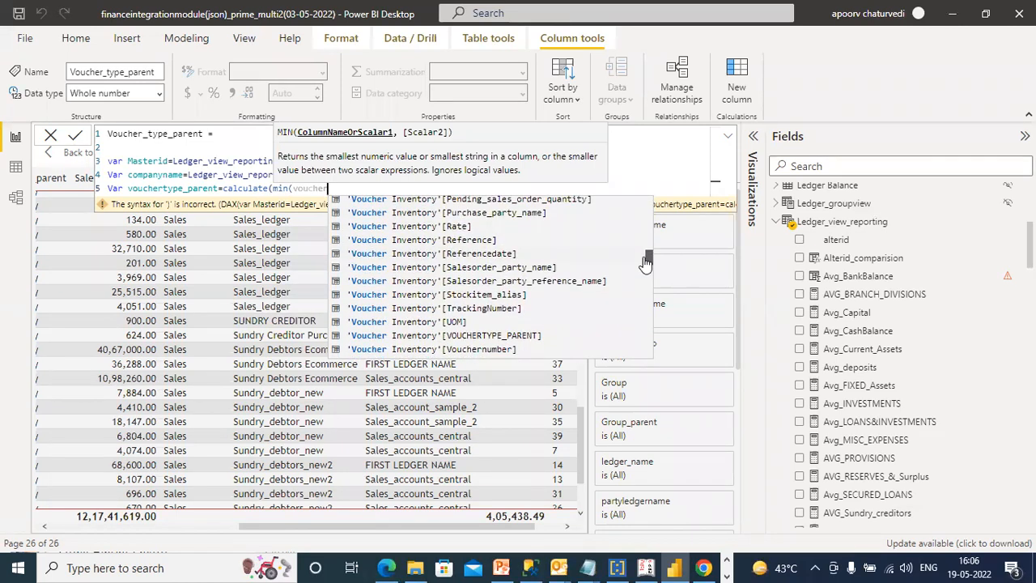
{"action": "left_click", "coordinate": [510, 335]}
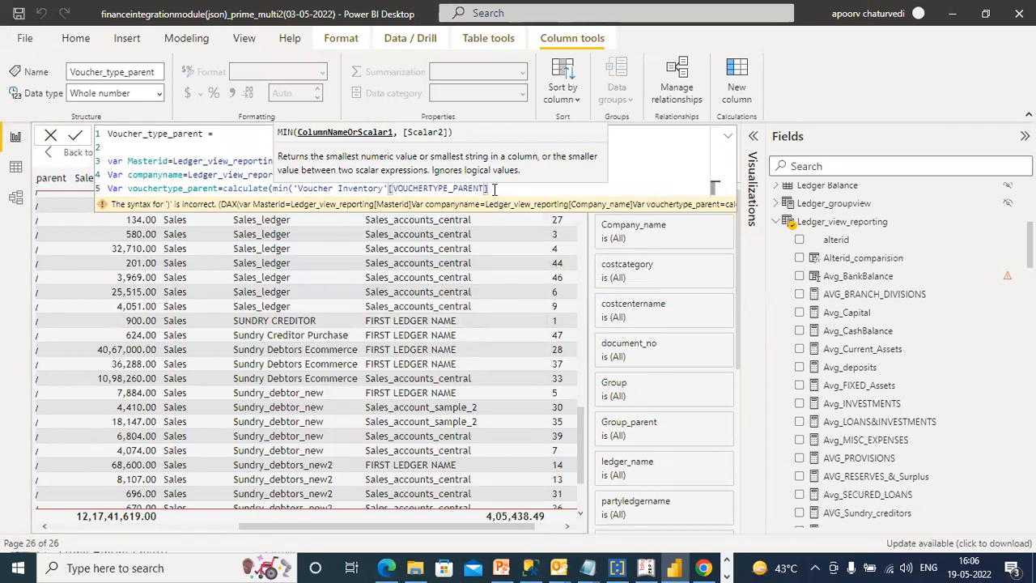
{"action": "type", "text": ")"}
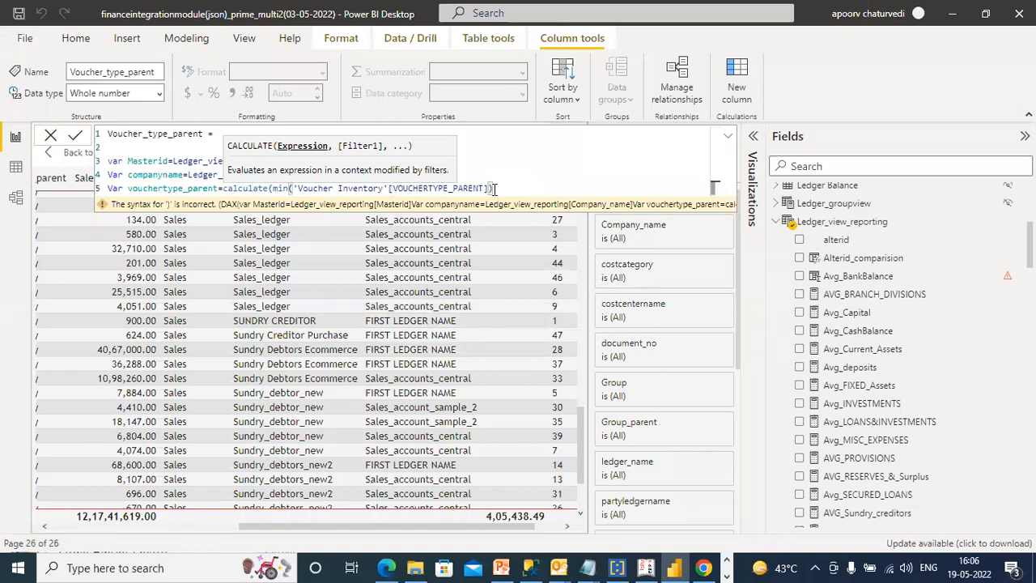
- Add a FILTER argument to the CALCULATE expression, using ALL('Voucher Inventory') as its table
{"action": "type", "text": ",FILTER("}
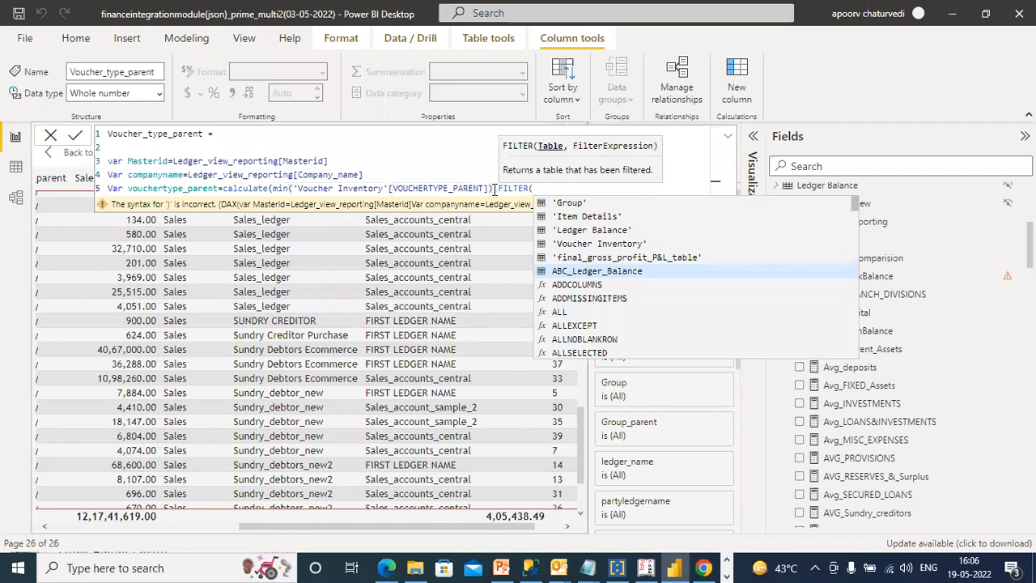
{"action": "type", "text": "ALL"}
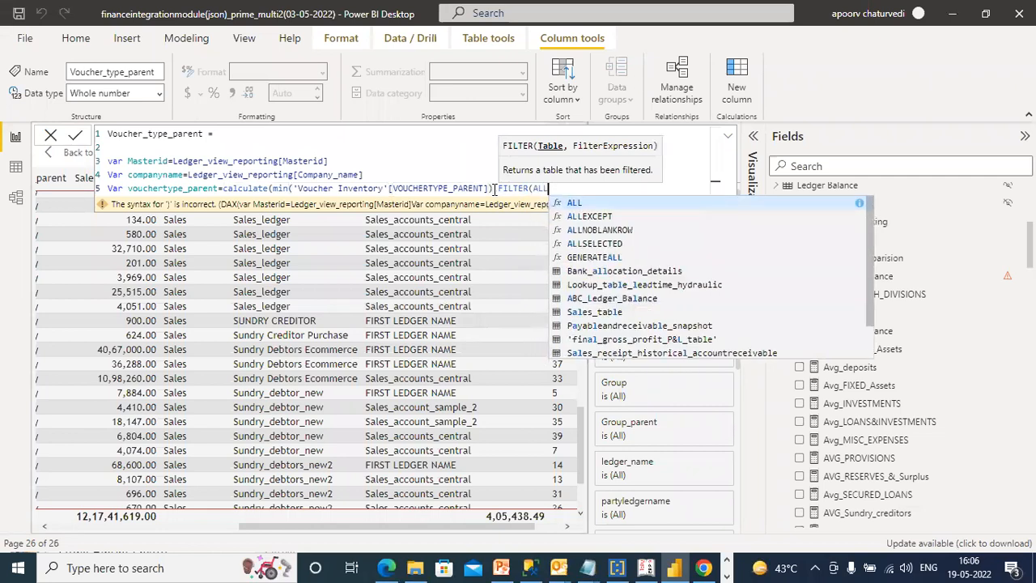
{"action": "type", "text": "("}
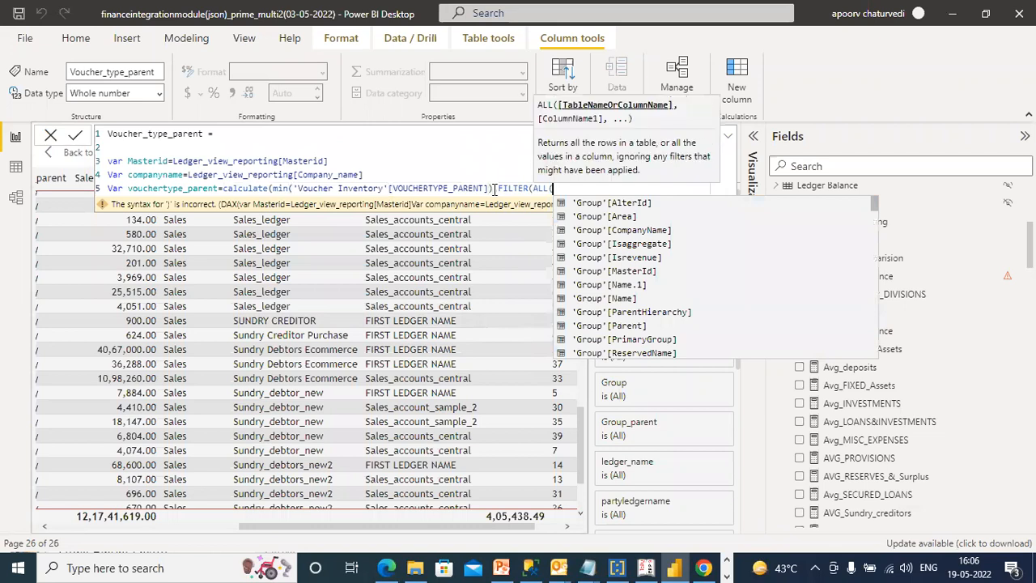
{"action": "type", "text": "VOUCHER"}
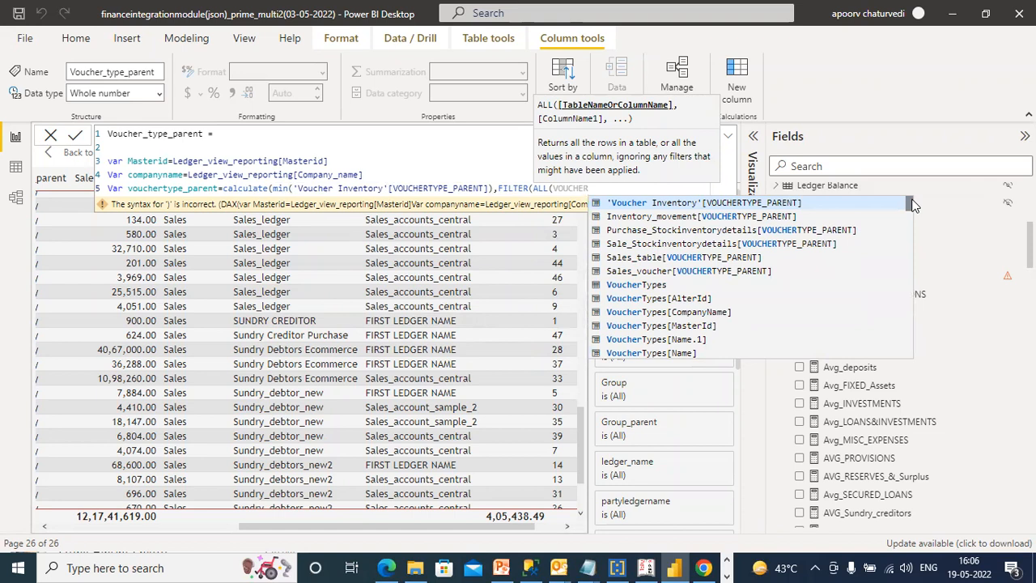
{"action": "left_click_drag", "start_coordinate": [912, 203], "coordinate": [908, 235]}
{"action": "left_click", "coordinate": [703, 285]}
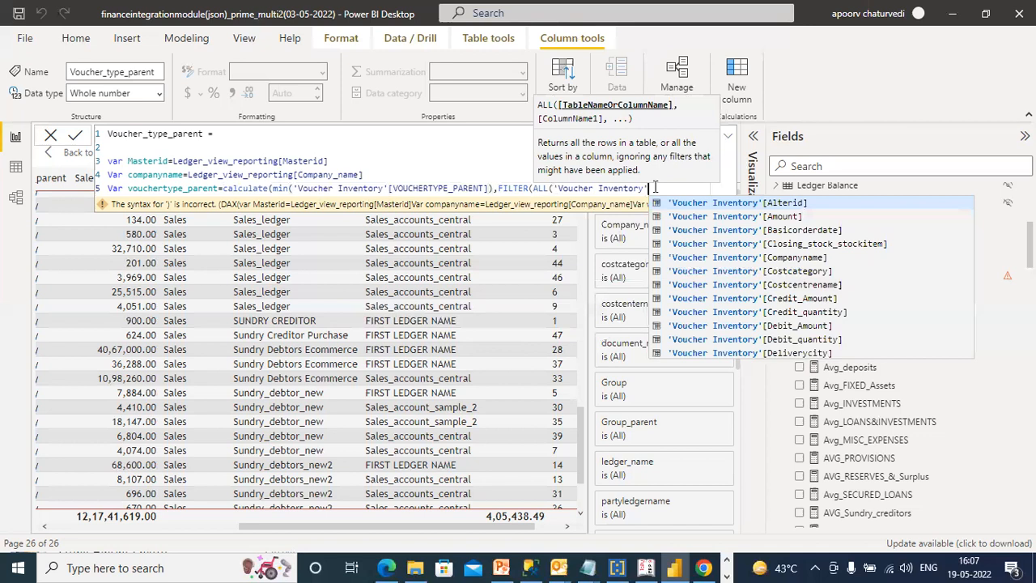
{"action": "type", "text": ")"}
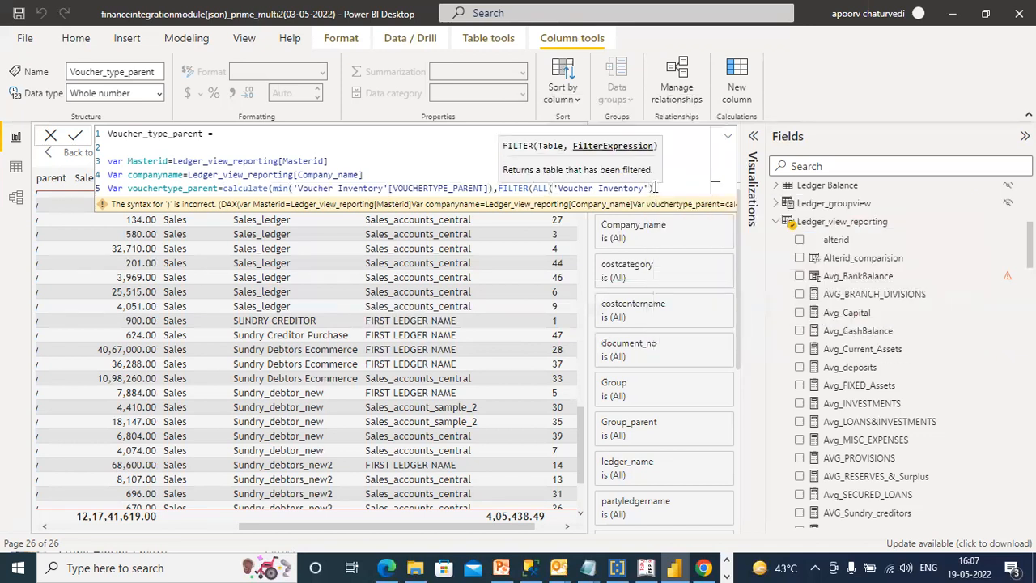
- Enter the FILTER condition Masterid='Voucher Inventory'[Masterid] in the vouchertype_parent variable
{"action": "type", "text": ",MASTERI"}
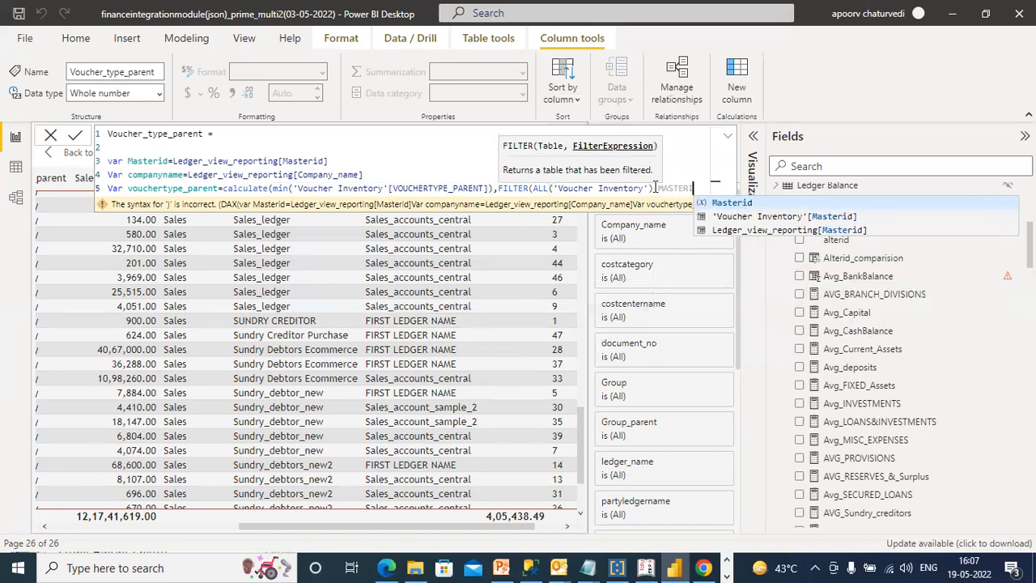
{"action": "left_click", "coordinate": [721, 204]}
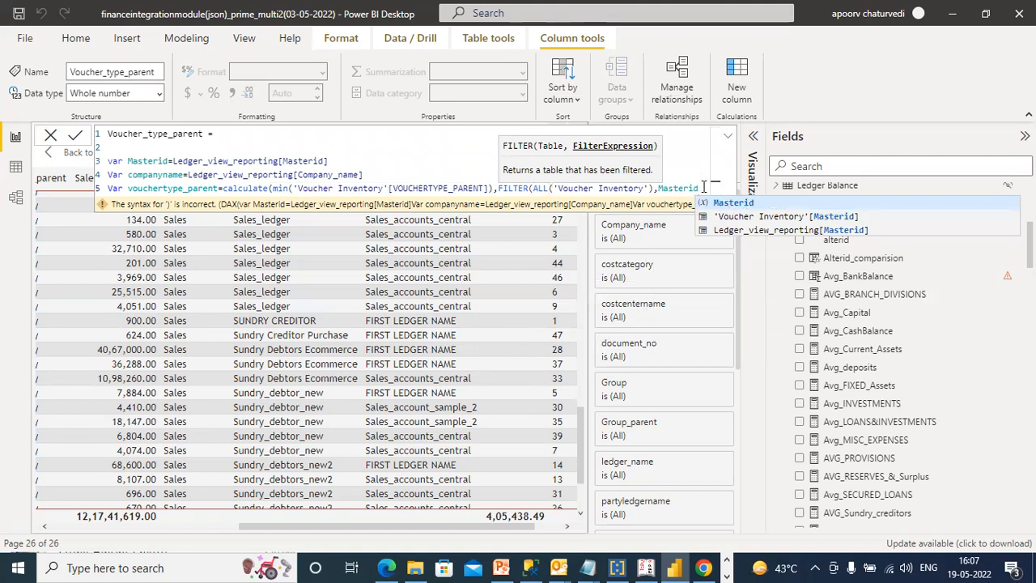
{"action": "type", "text": "="}
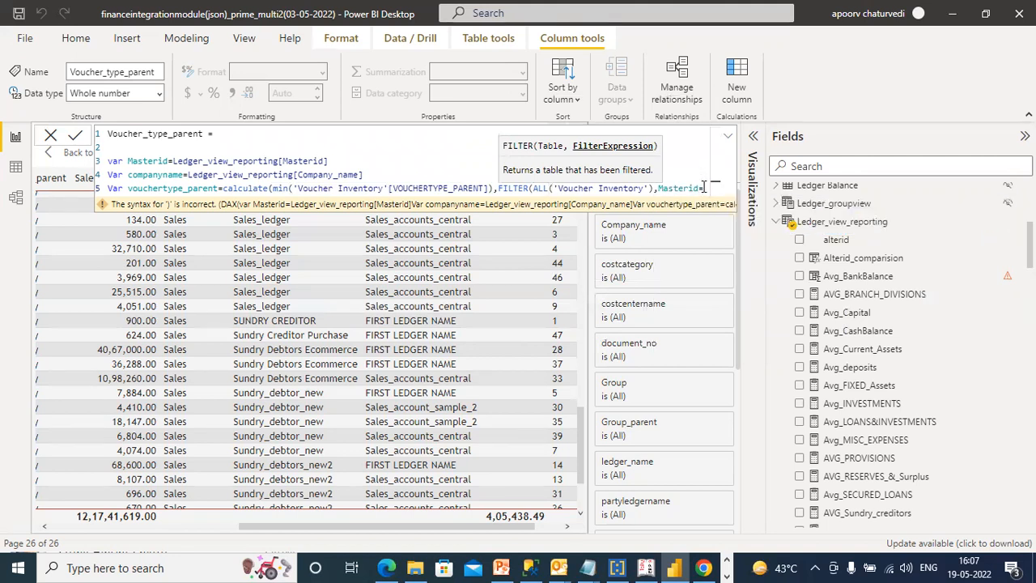
{"action": "type", "text": "MASTE"}
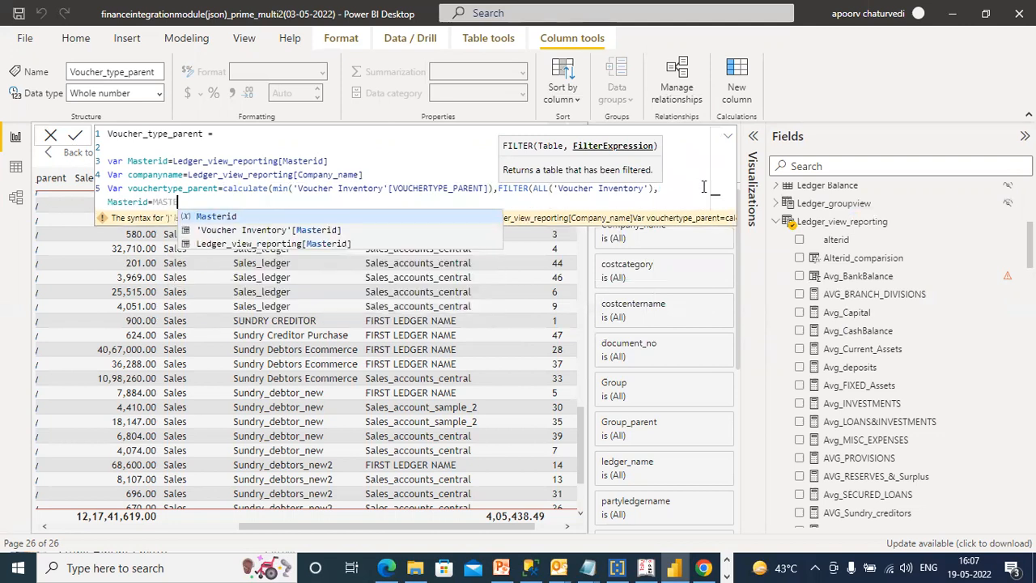
{"action": "left_click", "coordinate": [332, 232]}
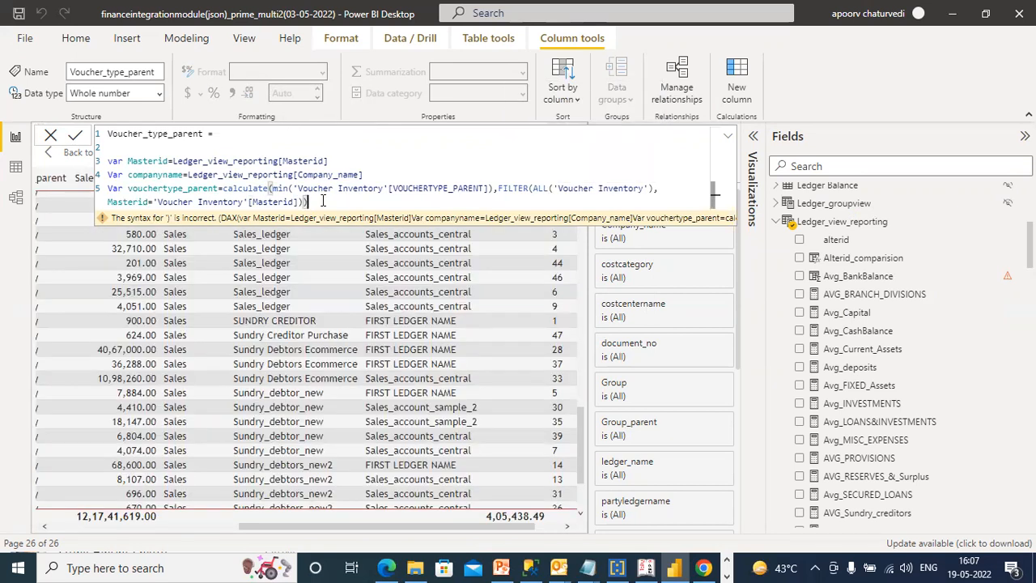
- Extend the FILTER condition with && companyname='Voucher Inventory'[Companyname] and close the CALCULATE expression
{"action": "key", "text": "BackSpace"}
{"action": "key", "text": "BackSpace"}
{"action": "type", "text": "&& Companyname"}
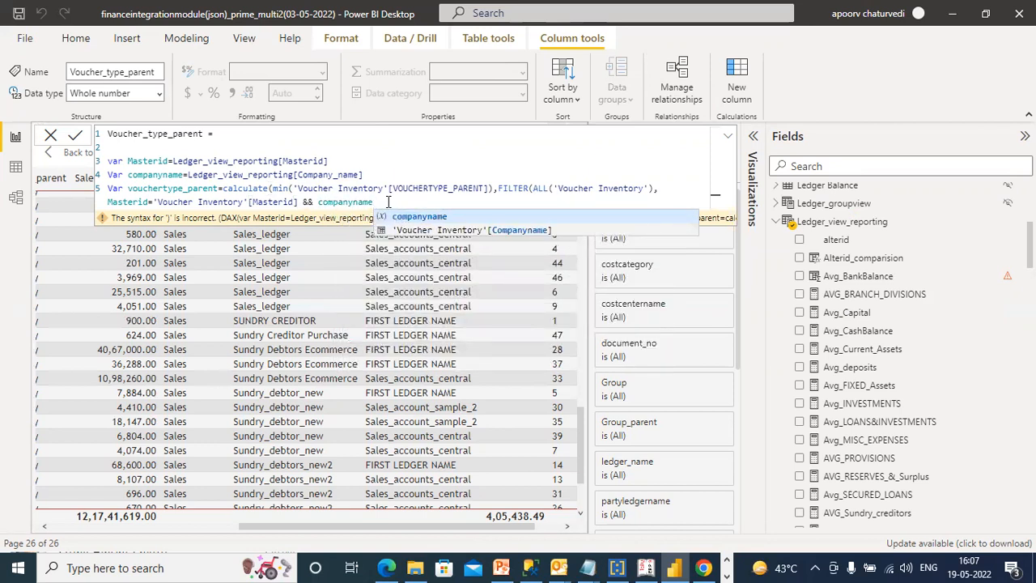
{"action": "type", "text": "="}
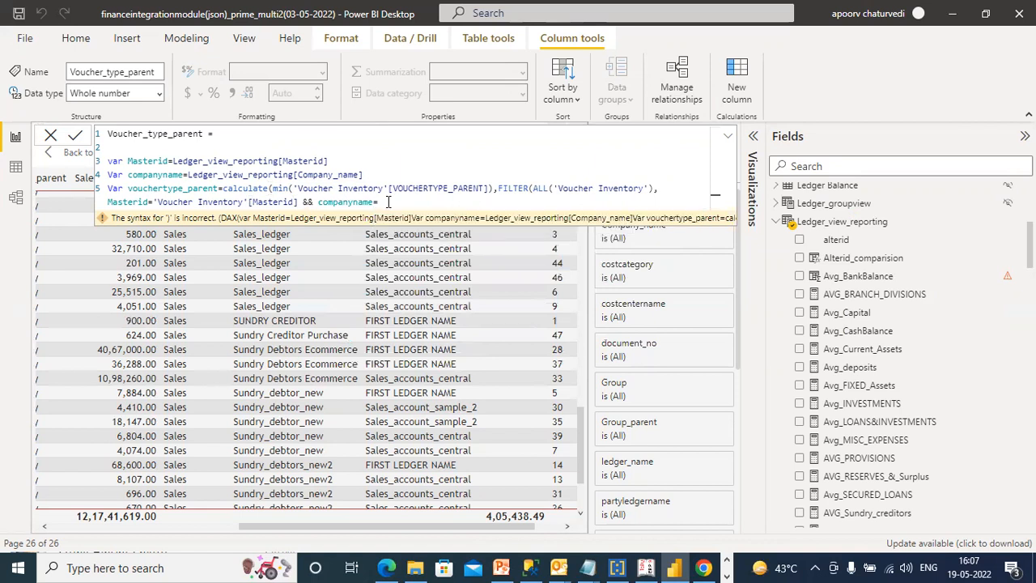
{"action": "type", "text": "Com"}
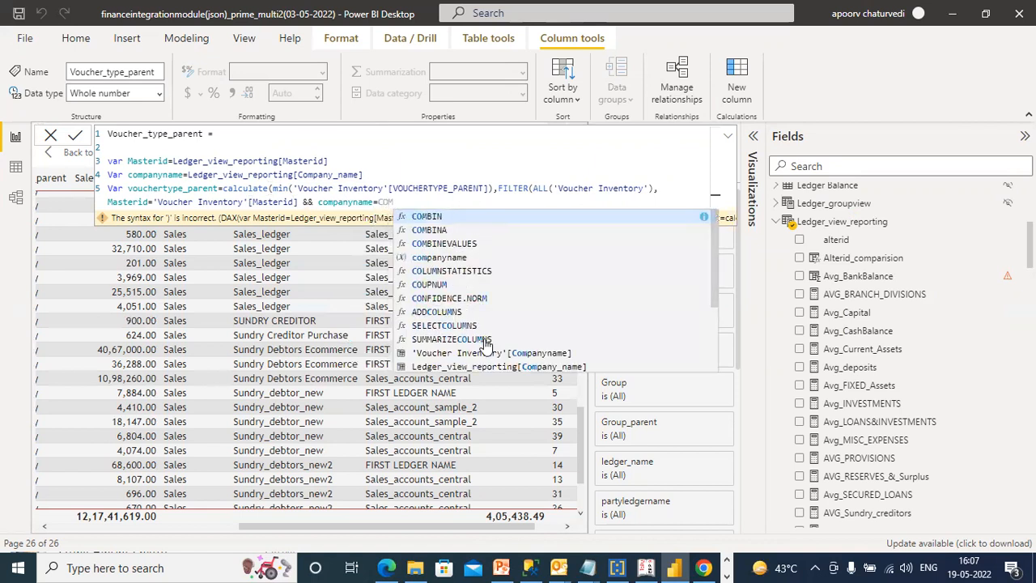
{"action": "left_click", "coordinate": [571, 355]}
{"action": "type", "text": "))"}
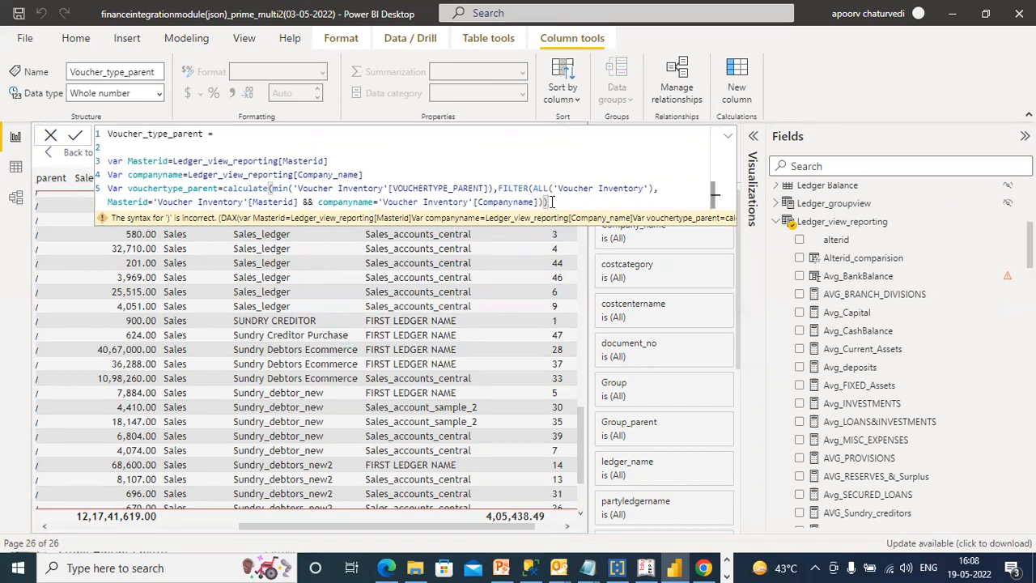
- Add a final line returning vouchertype_parent, check the variable references and commit the Voucher_type_parent formula
{"action": "key", "text": "shift+Return"}
{"action": "type", "text": "RETURN "}
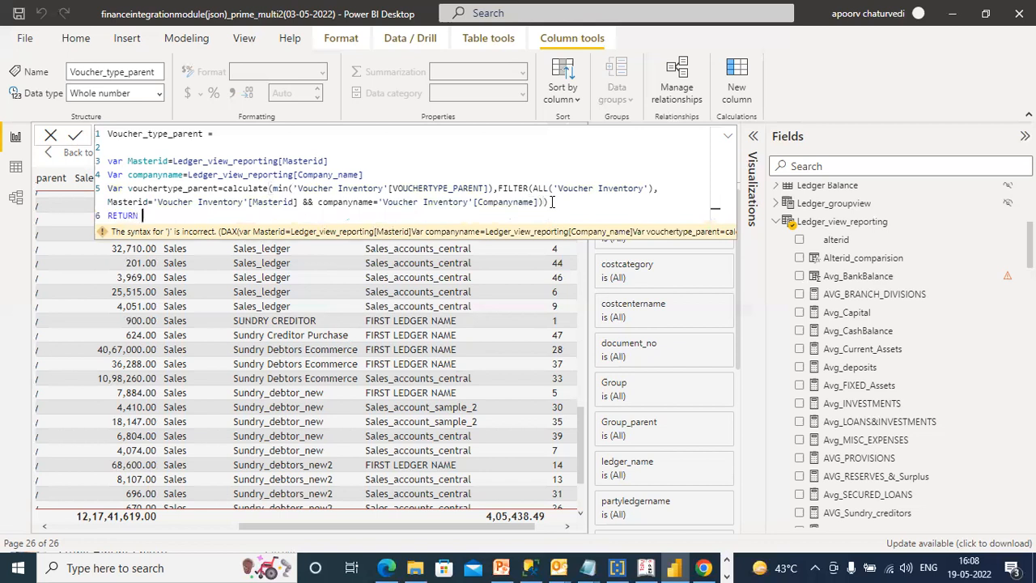
{"action": "type", "text": "vOUCHERTYPE"}
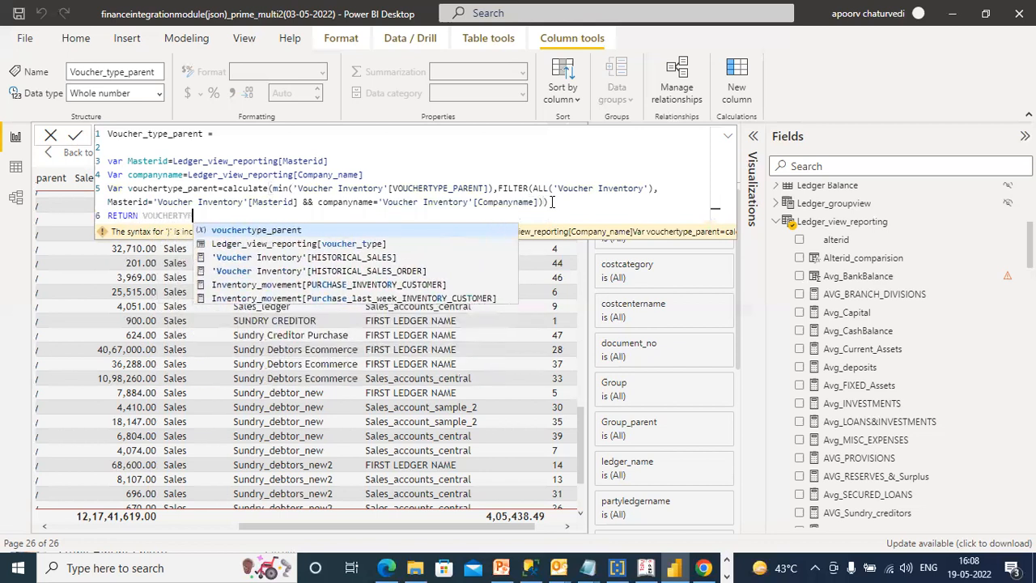
{"action": "left_click", "coordinate": [449, 230]}
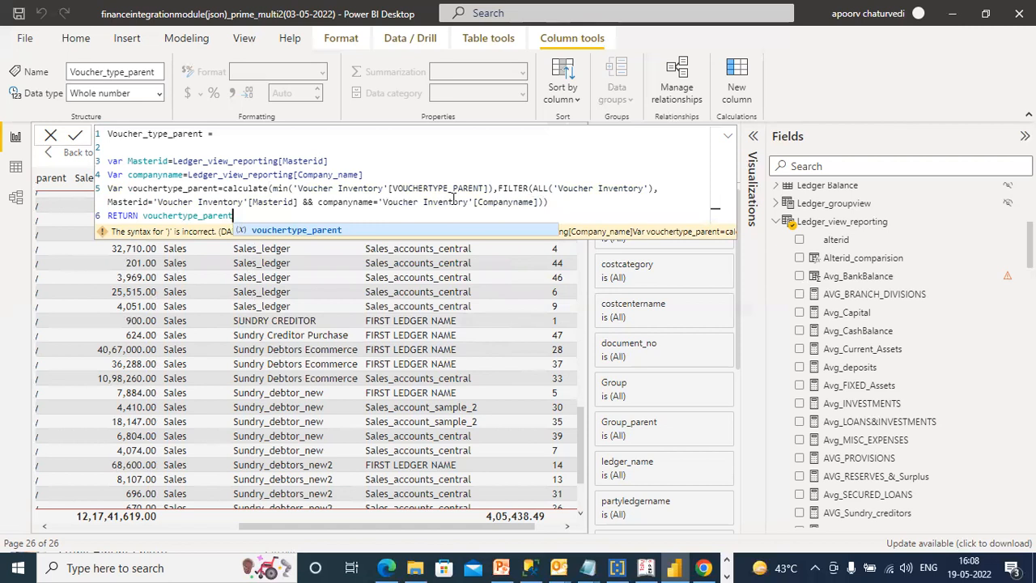
{"action": "left_click", "coordinate": [337, 158]}
{"action": "left_click_drag", "start_coordinate": [339, 172], "coordinate": [357, 176]}
{"action": "left_click", "coordinate": [518, 202]}
{"action": "left_click", "coordinate": [293, 201]}
{"action": "left_click", "coordinate": [291, 212]}
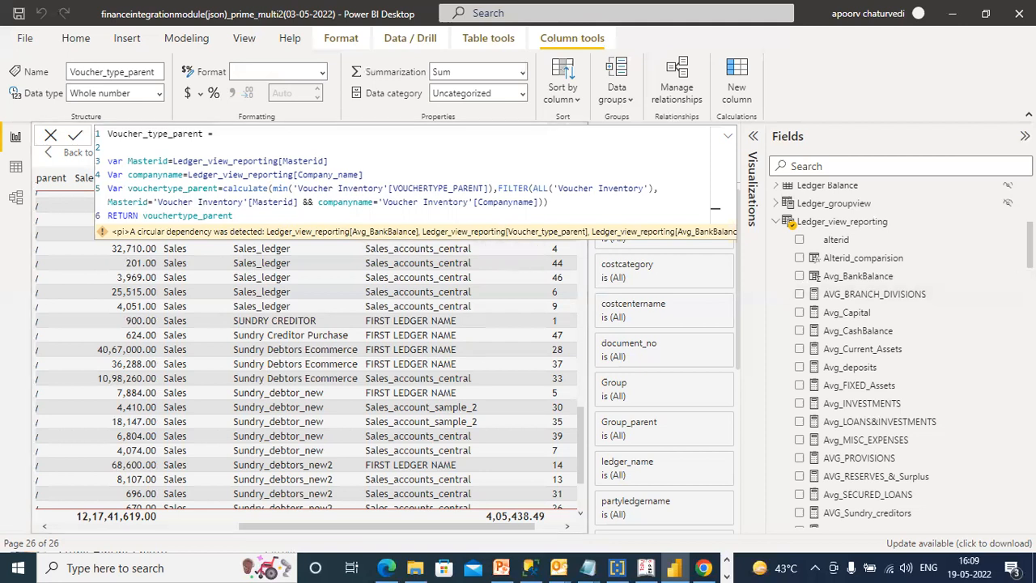
- Remove the ALL function around 'Voucher Inventory' in the Voucher_type_parent formula's FILTER and commit the formula again
{"action": "scroll", "coordinate": [791, 224], "scroll_direction": "down", "scroll_amount": 3}
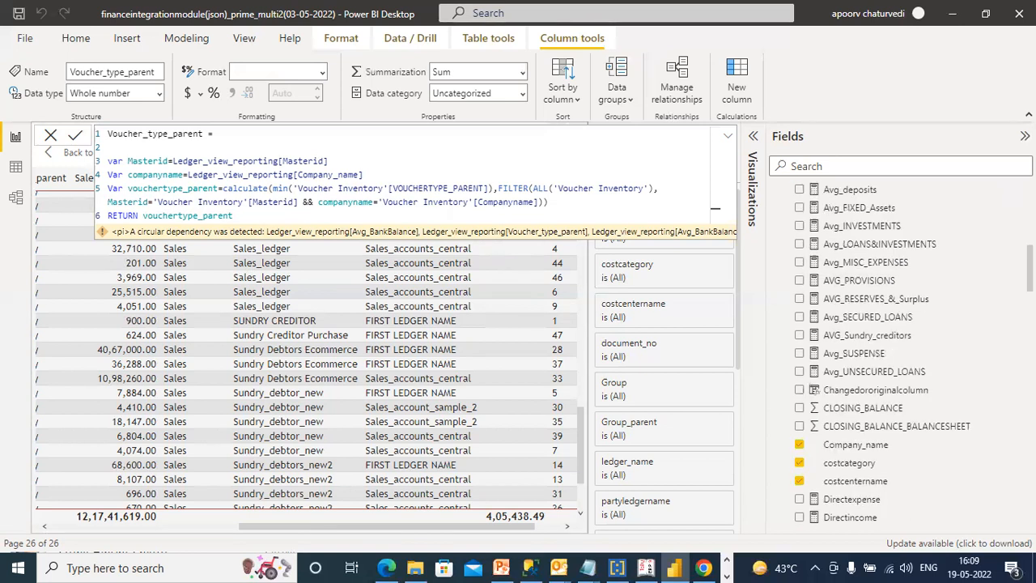
{"action": "scroll", "coordinate": [898, 354], "scroll_direction": "down", "scroll_amount": 3}
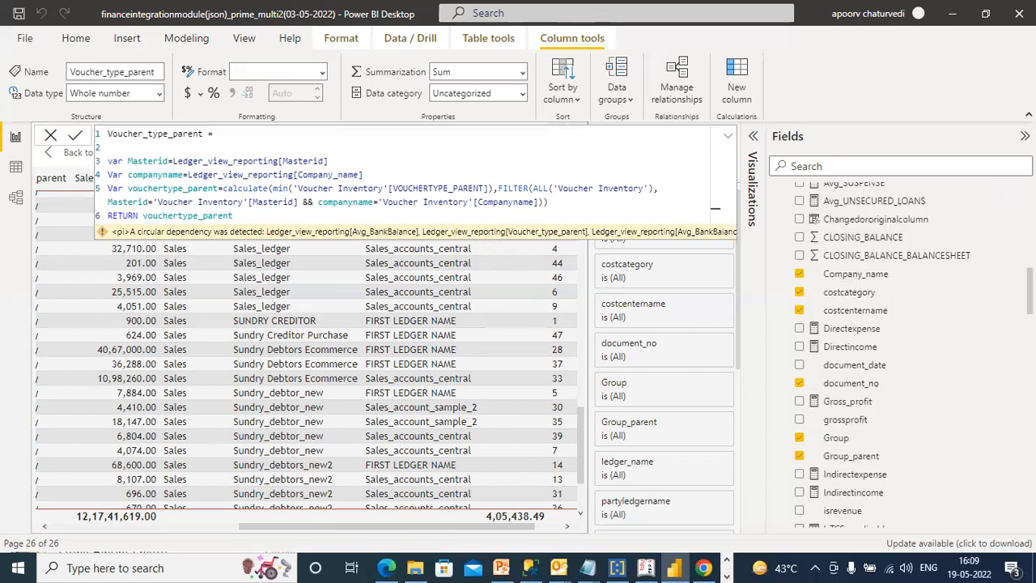
{"action": "scroll", "coordinate": [898, 354], "scroll_direction": "down", "scroll_amount": 8}
{"action": "scroll", "coordinate": [898, 354], "scroll_direction": "down", "scroll_amount": 6}
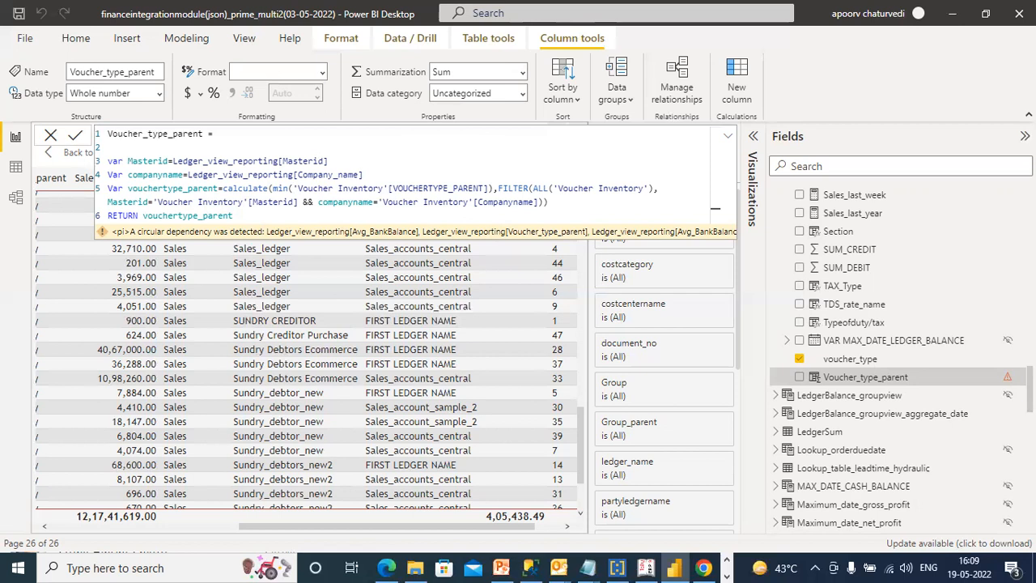
{"action": "left_click", "coordinate": [548, 187]}
{"action": "key", "text": "BackSpace"}
{"action": "key", "text": "BackSpace"}
{"action": "key", "text": "BackSpace"}
{"action": "left_click", "coordinate": [534, 215]}
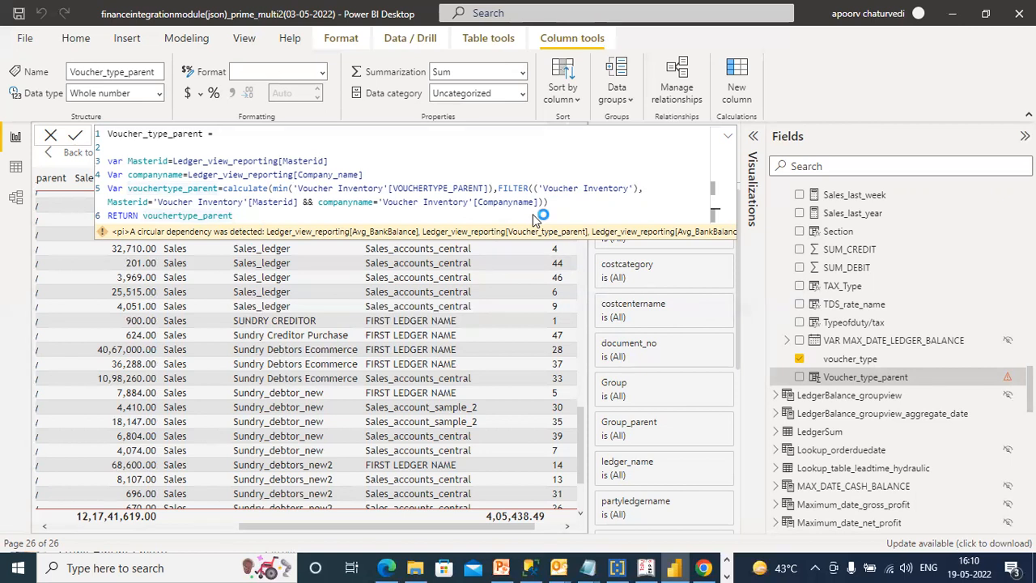
{"action": "key", "text": "Return"}
- Replace the whole CALCULATE expression of the vouchertype_parent variable with an open, empty LOOKUPVALUE function
{"action": "left_click_drag", "start_coordinate": [548, 201], "coordinate": [225, 190]}
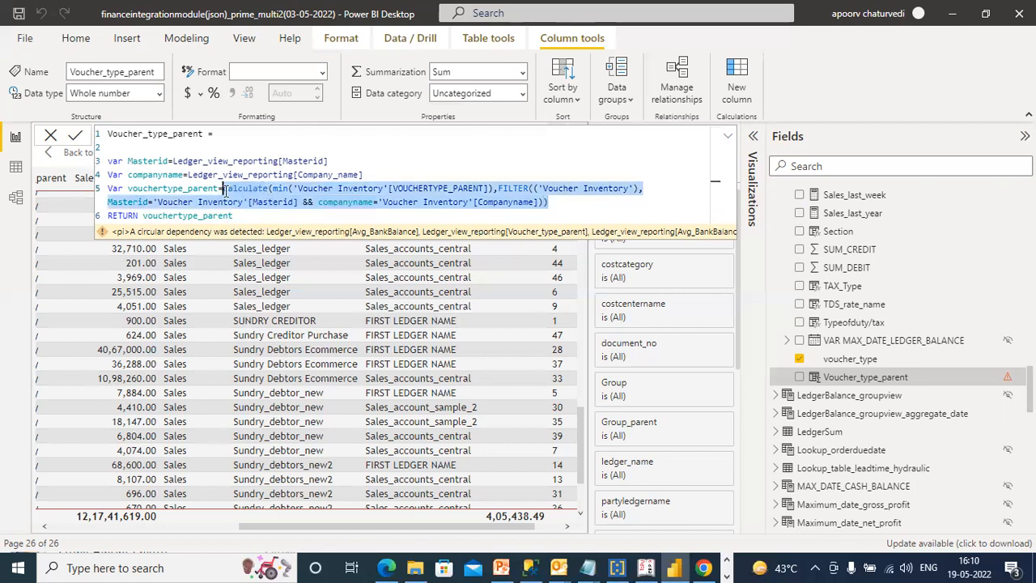
{"action": "type", "text": "LOOKUP"}
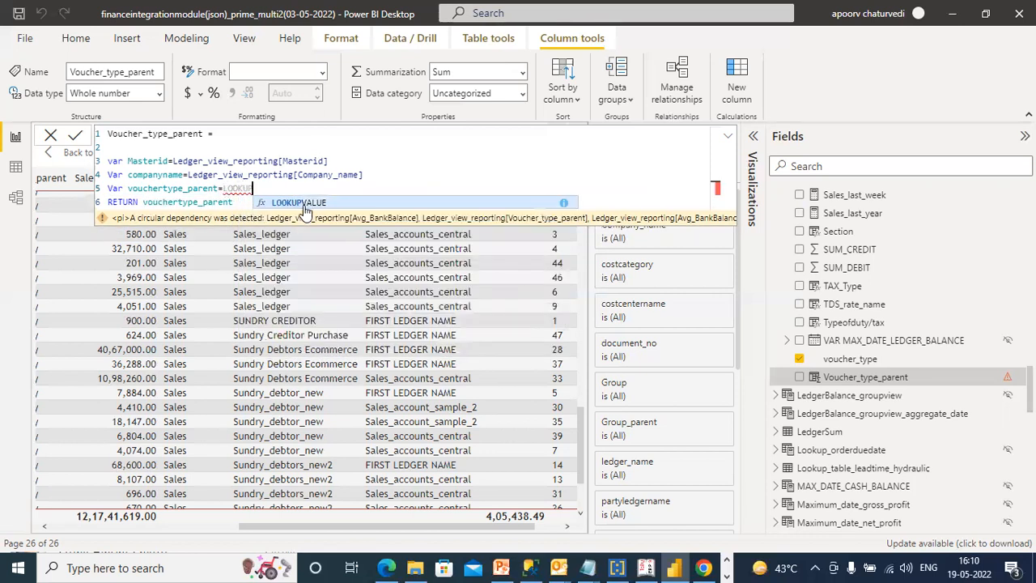
{"action": "double_click", "coordinate": [302, 203]}
{"action": "double_click", "coordinate": [302, 203]}
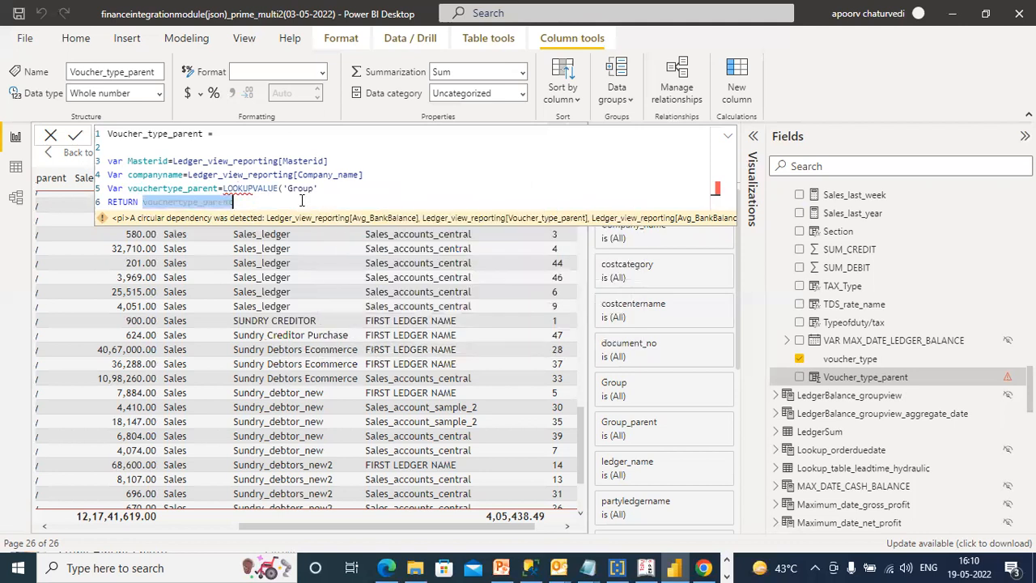
{"action": "key", "text": "BackSpace"}
{"action": "key", "text": "BackSpace"}
{"action": "key", "text": "BackSpace"}
{"action": "key", "text": "BackSpace"}
{"action": "key", "text": "BackSpace"}
{"action": "key", "text": "BackSpace"}
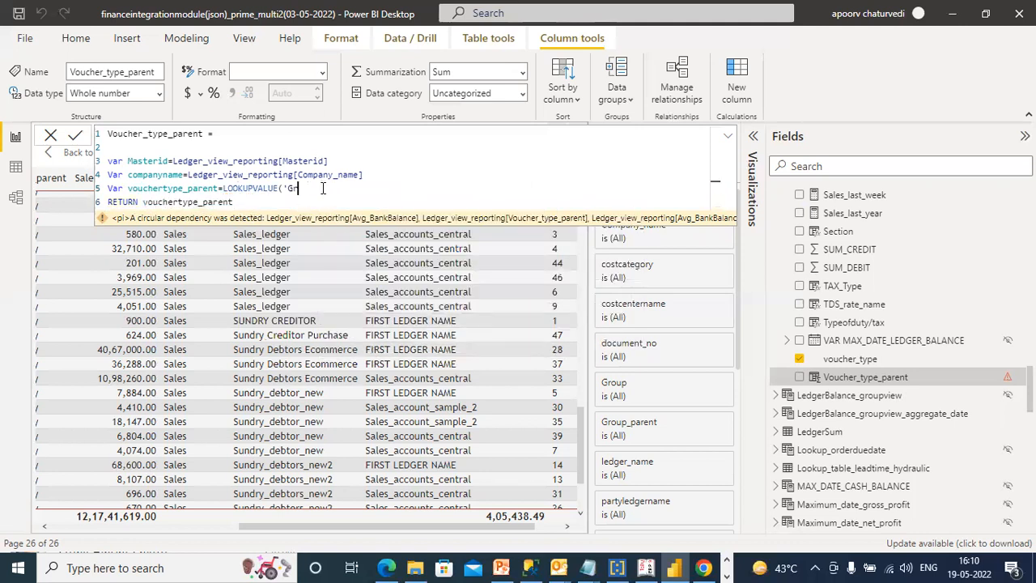
{"action": "key", "text": "BackSpace"}
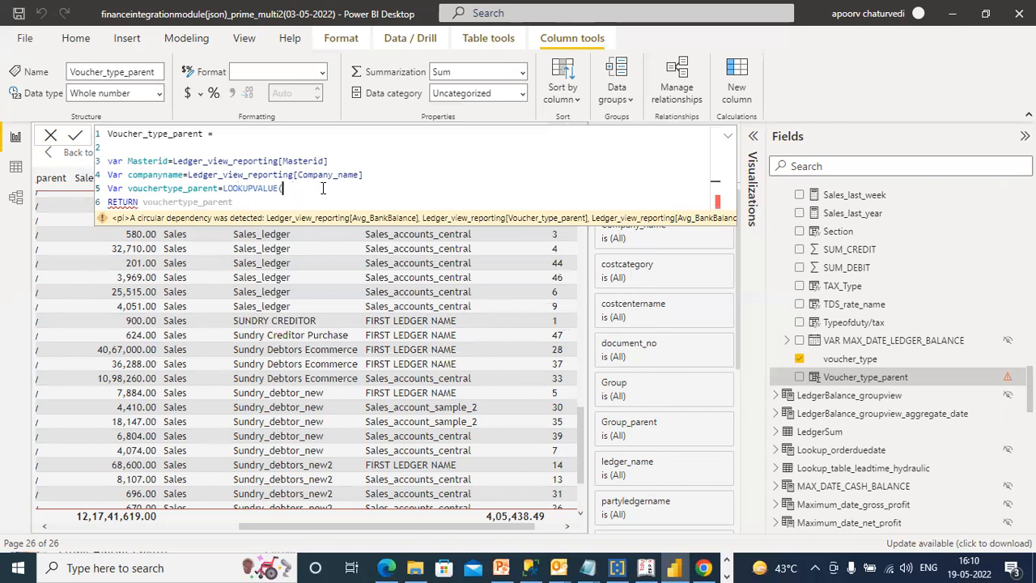
- Enter 'Voucher Inventory'[VOUCHERTYPE_PARENT] as the result column of the LOOKUPVALUE function
{"action": "type", "text": "vouch"}
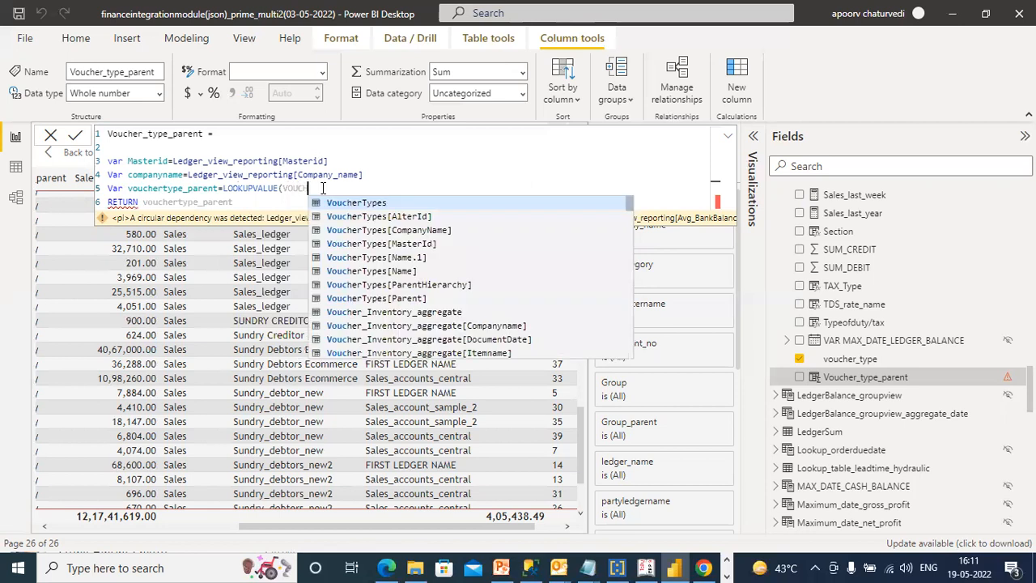
{"action": "left_click_drag", "start_coordinate": [628, 205], "coordinate": [629, 220]}
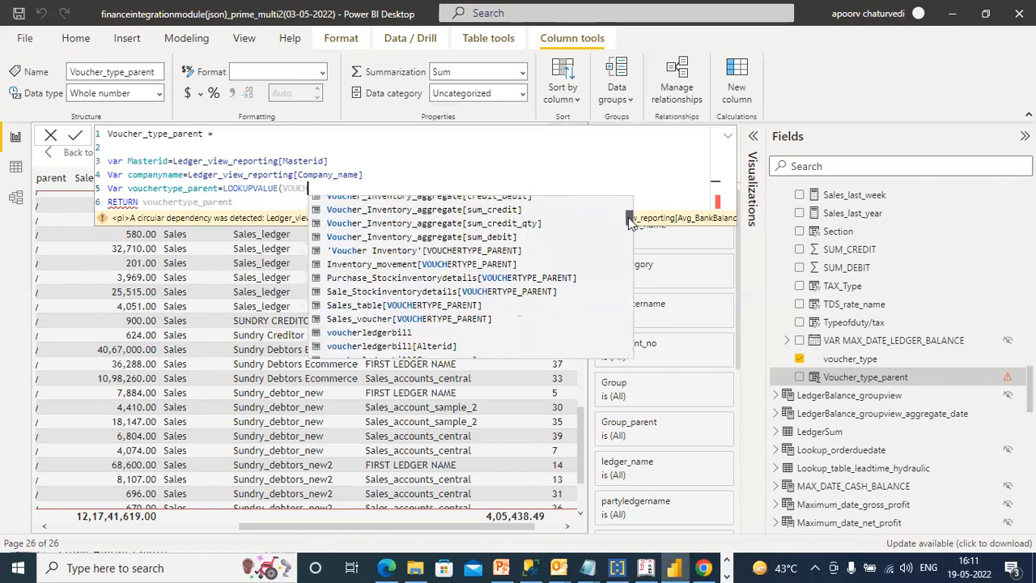
{"action": "left_click", "coordinate": [503, 251]}
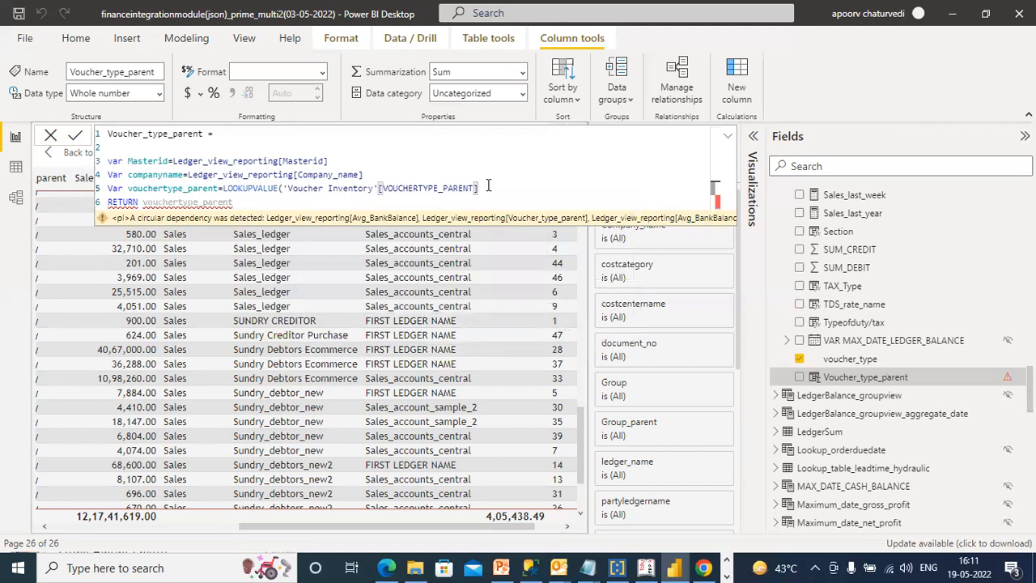
- Add 'Voucher Inventory'[Companyname] as the first LOOKUPVALUE search column, with the companyname variable as its search value
{"action": "type", "text": ","}
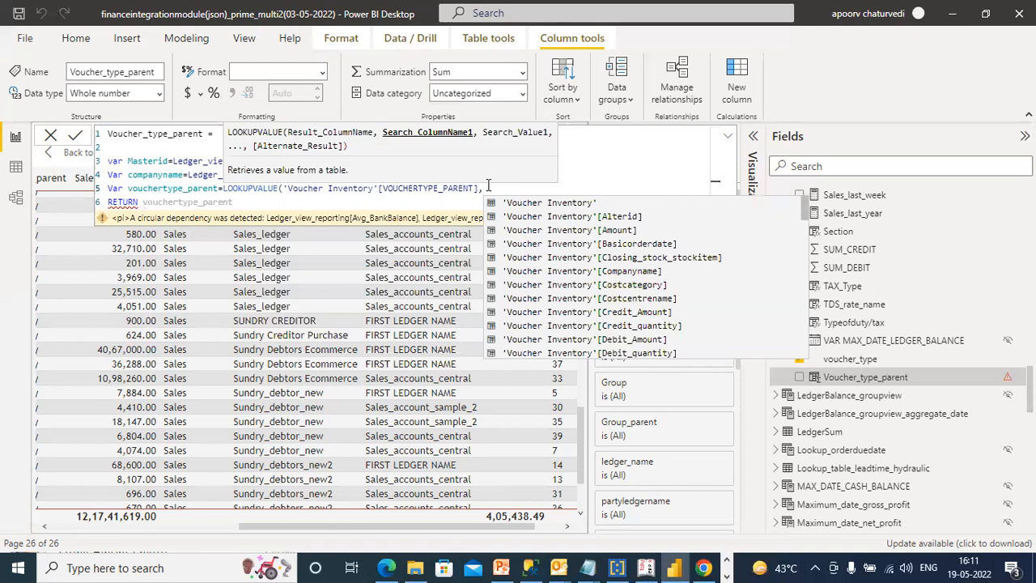
{"action": "left_click", "coordinate": [657, 272]}
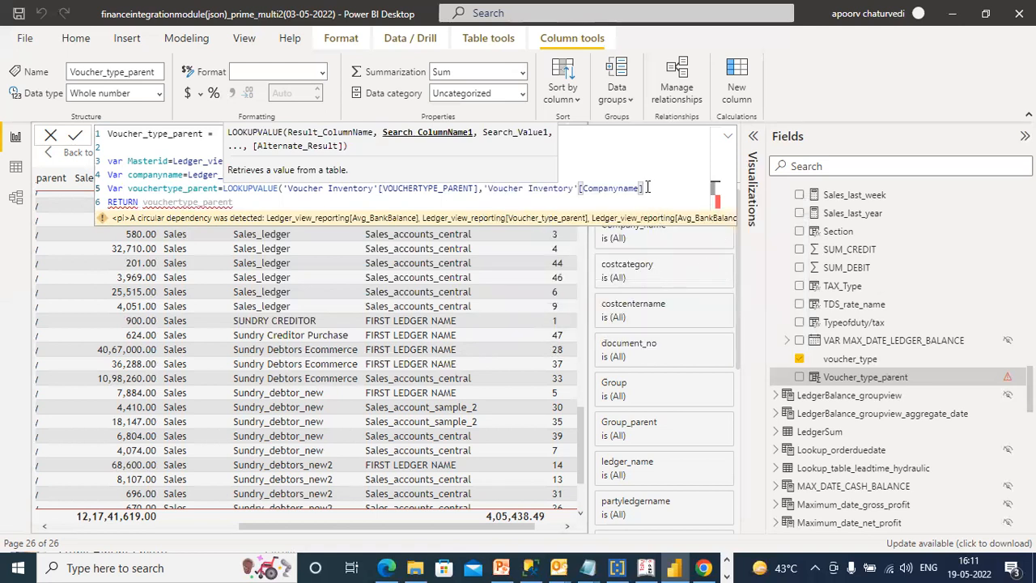
{"action": "type", "text": ","}
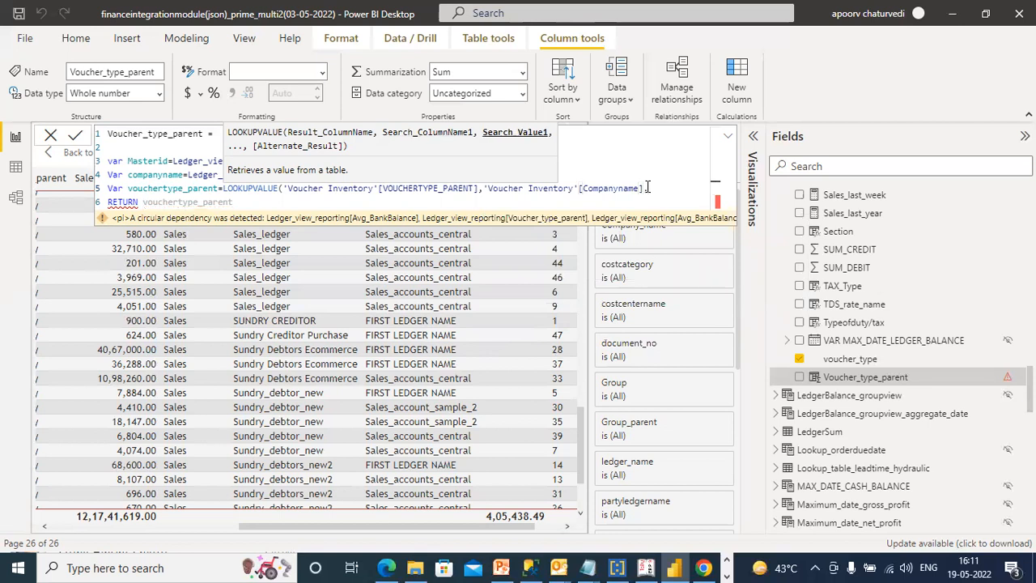
{"action": "type", "text": "co"}
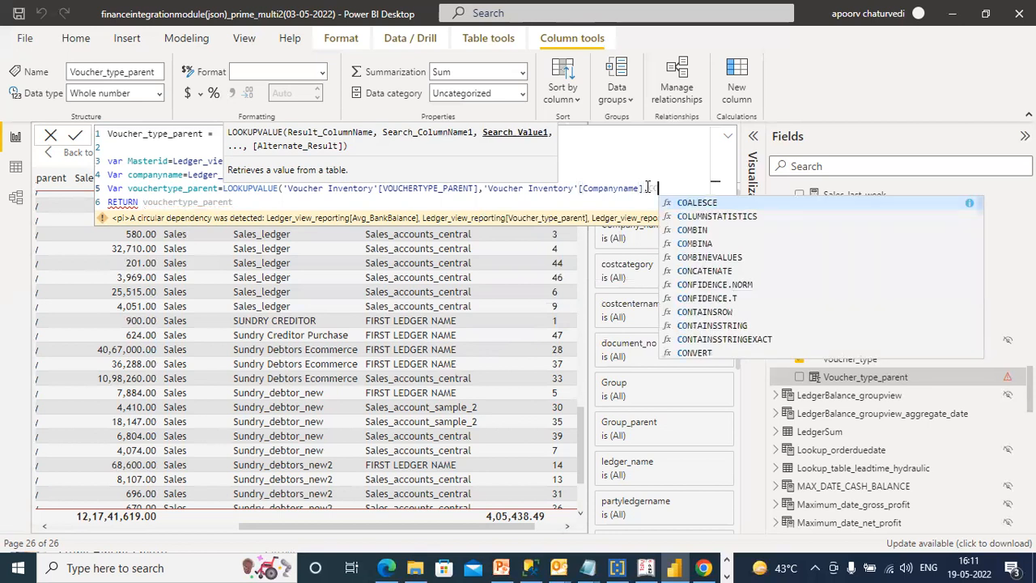
{"action": "type", "text": "MPAN"}
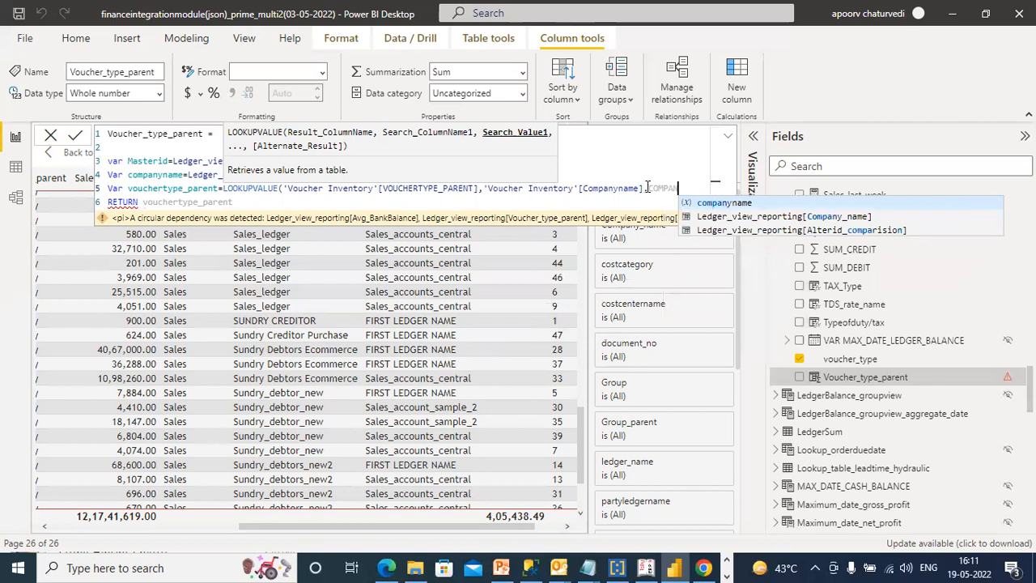
{"action": "left_click", "coordinate": [712, 202]}
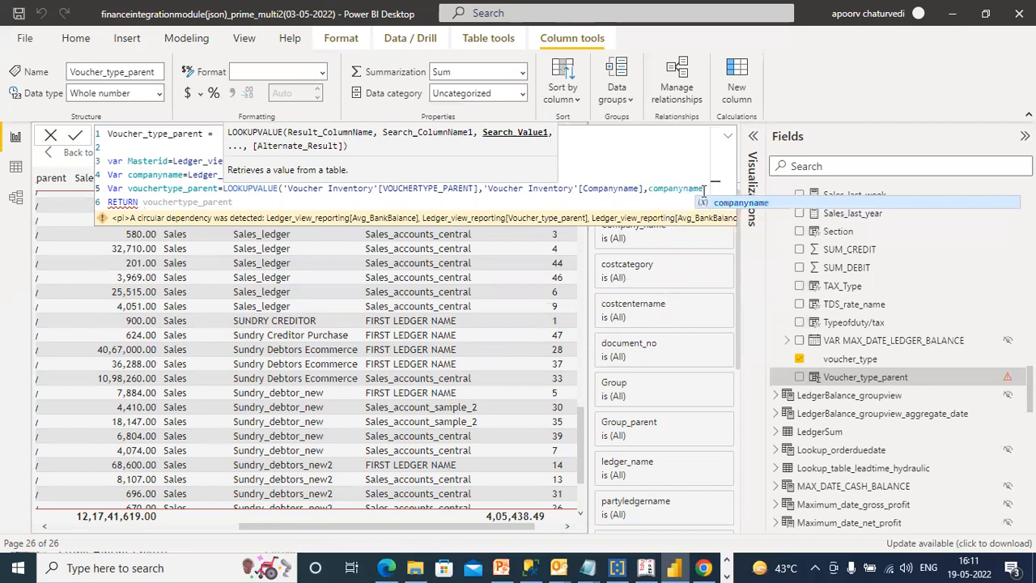
- Add 'Voucher Inventory'[Masterid] with the Masterid variable as the second search pair, close LOOKUPVALUE and commit the formula
{"action": "type", "text": ","}
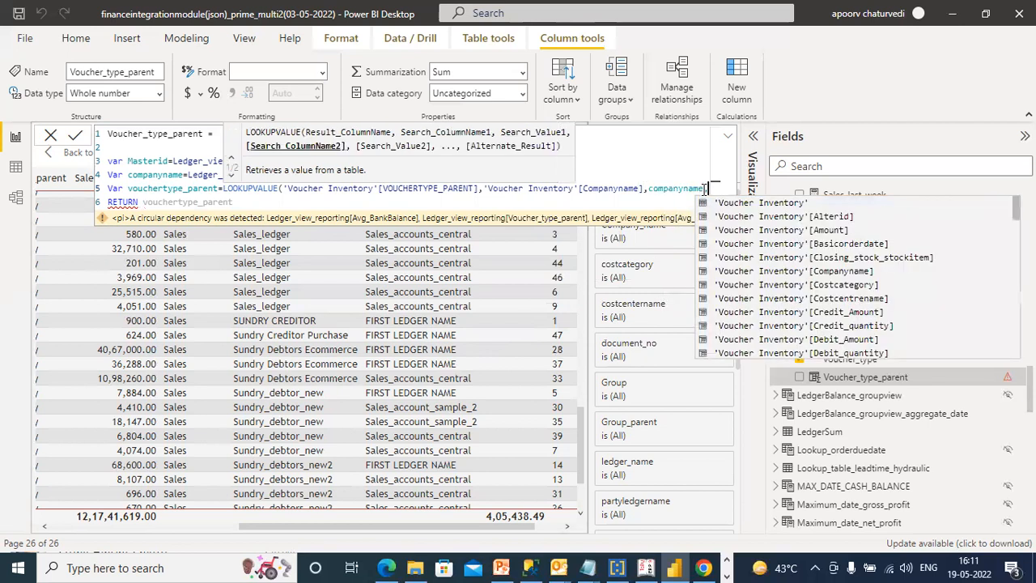
{"action": "key", "text": "shift+Return"}
{"action": "type", "text": "MASTER"}
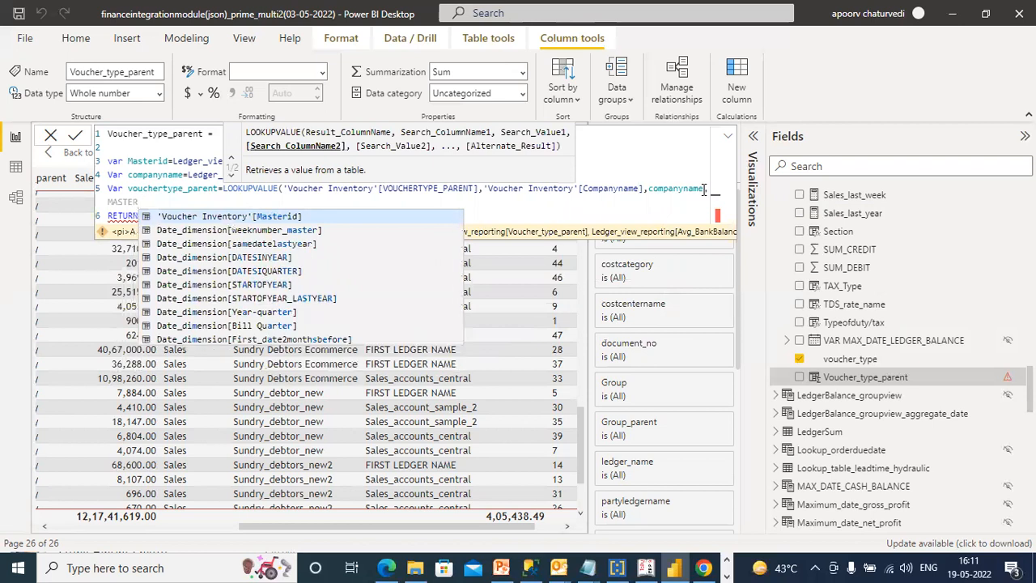
{"action": "left_click", "coordinate": [411, 219]}
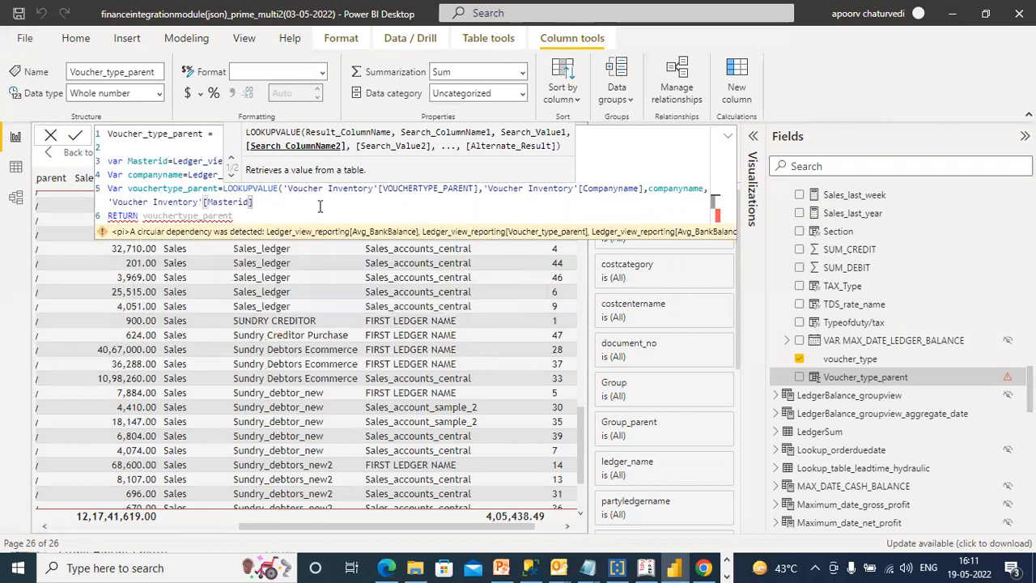
{"action": "type", "text": ",MASTER"}
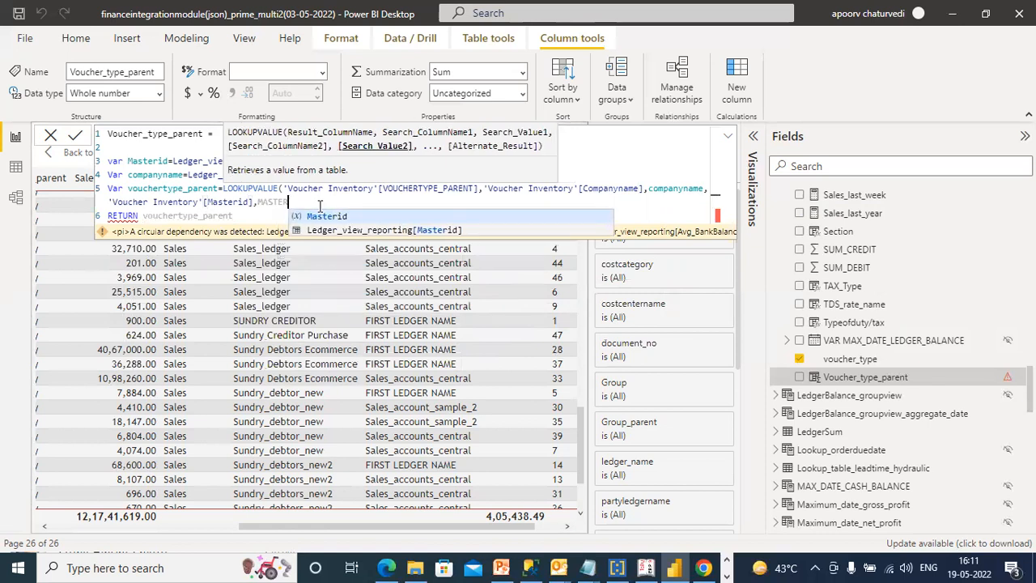
{"action": "left_click", "coordinate": [339, 218]}
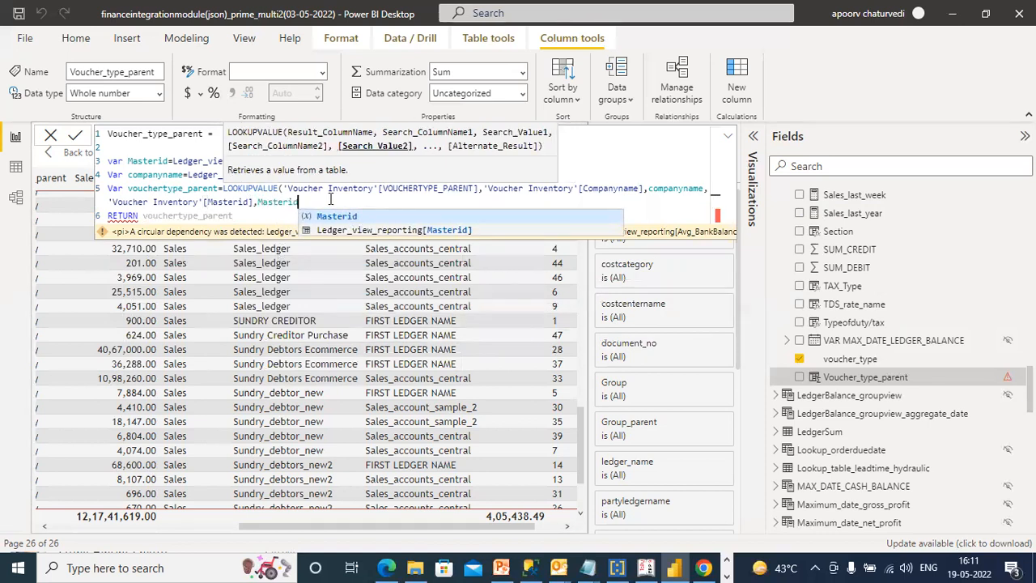
{"action": "type", "text": ")"}
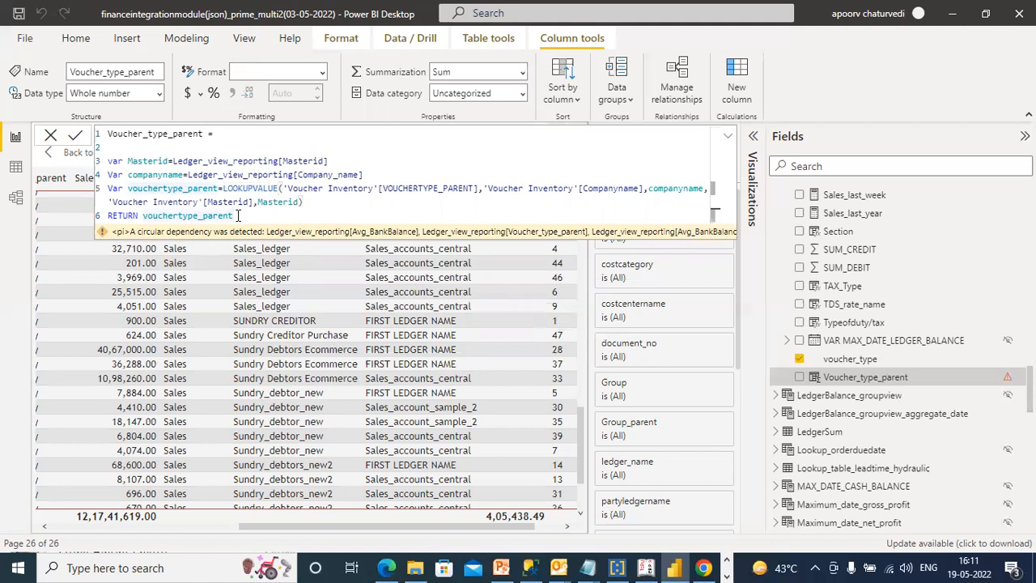
{"action": "key", "text": "Return"}
- Replace the Masterid variable declaration with VOUCHERTYPE=Ledger_view_reporting[voucher_type] in the Voucher_type_parent formula
{"action": "scroll", "coordinate": [899, 356], "scroll_direction": "up", "scroll_amount": 1}
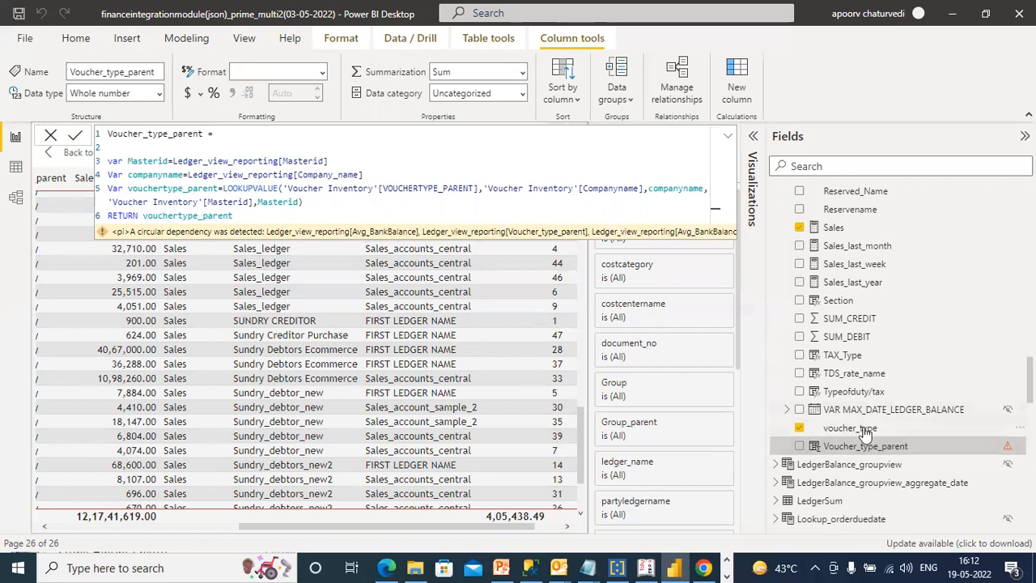
{"action": "left_click_drag", "start_coordinate": [332, 161], "coordinate": [127, 160]}
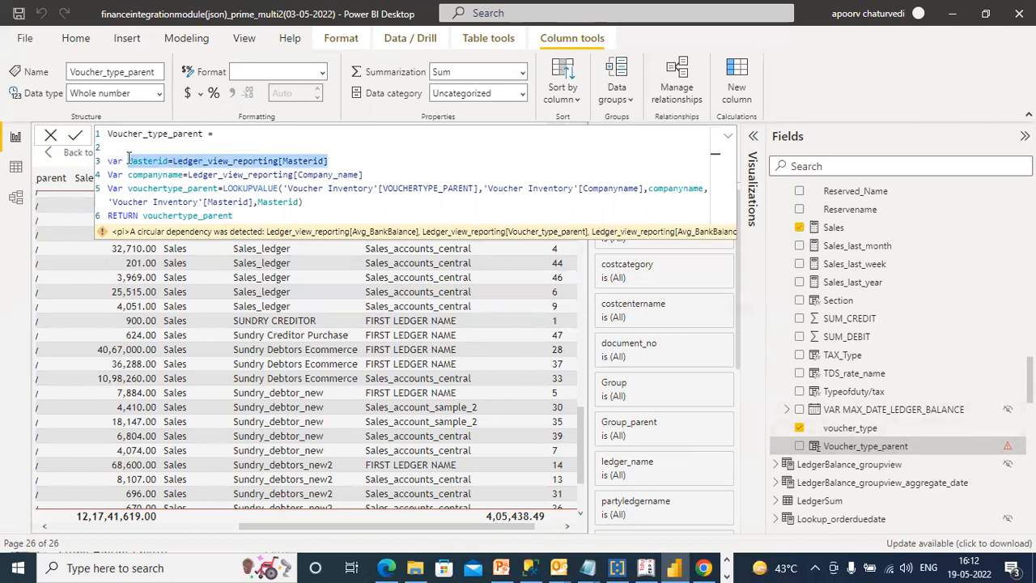
{"action": "type", "text": "VOUCHER"}
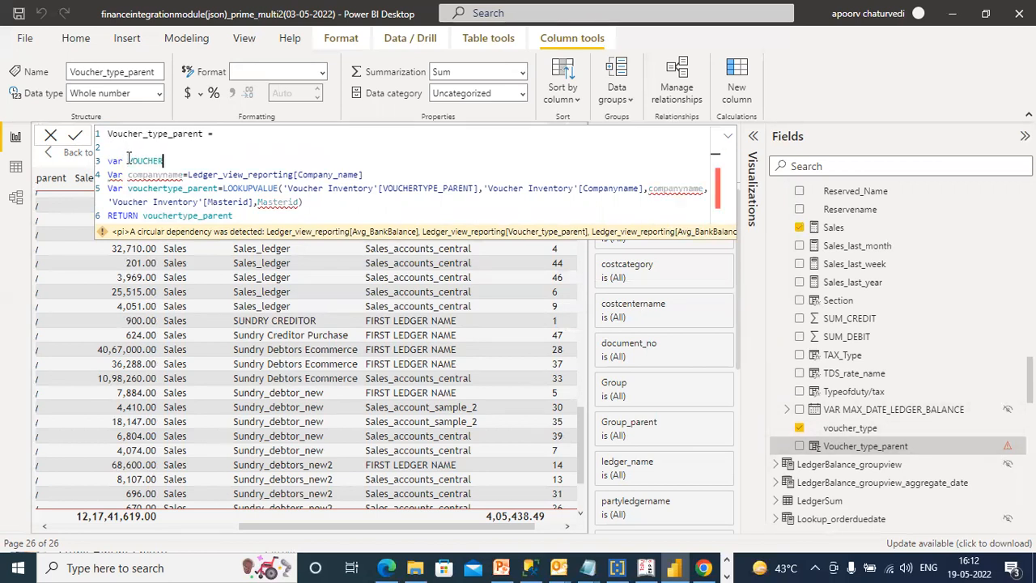
{"action": "type", "text": "TYPE=VOUC"}
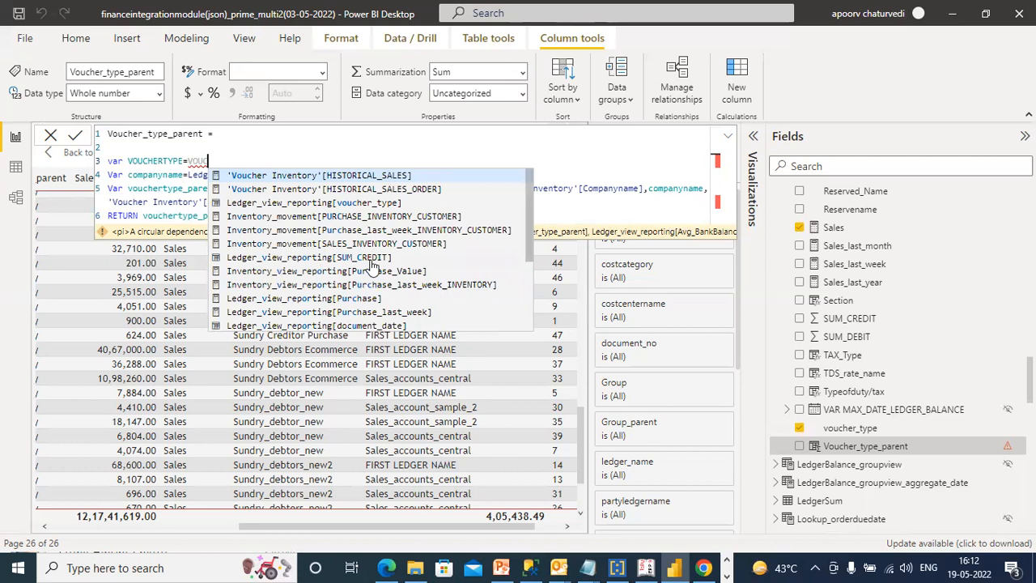
{"action": "mouse_move", "coordinate": [527, 219]}
{"action": "left_mouse_down"}
{"action": "mouse_move", "coordinate": [524, 298]}
{"action": "mouse_move", "coordinate": [524, 214]}
{"action": "left_mouse_up"}
{"action": "left_click", "coordinate": [403, 203]}
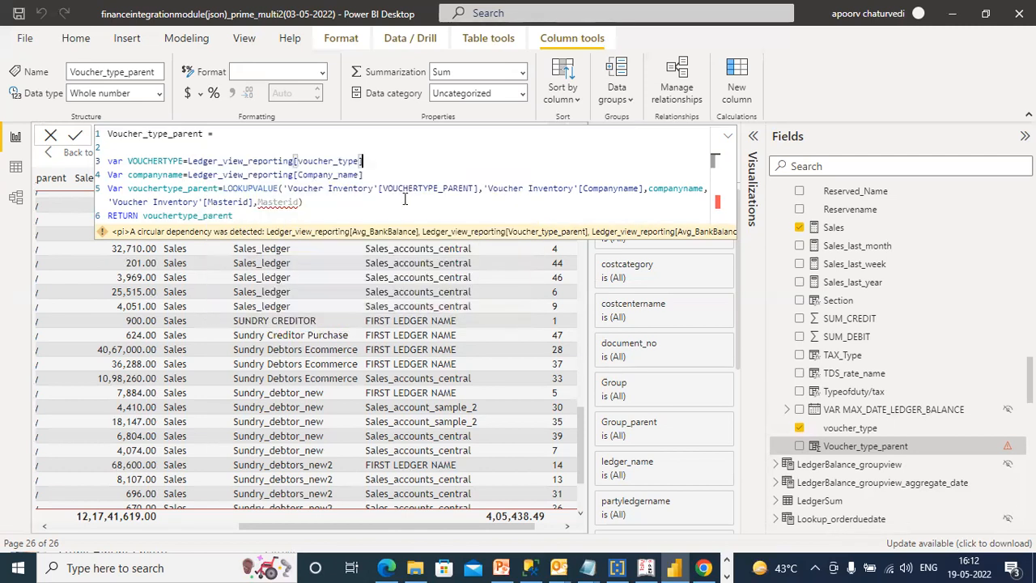
- Replace all LOOKUPVALUE arguments with VoucherTypes[ParentHierarchy] as the result column
{"action": "left_click_drag", "start_coordinate": [303, 202], "coordinate": [284, 188]}
{"action": "type", "text": "VOUCHER"}
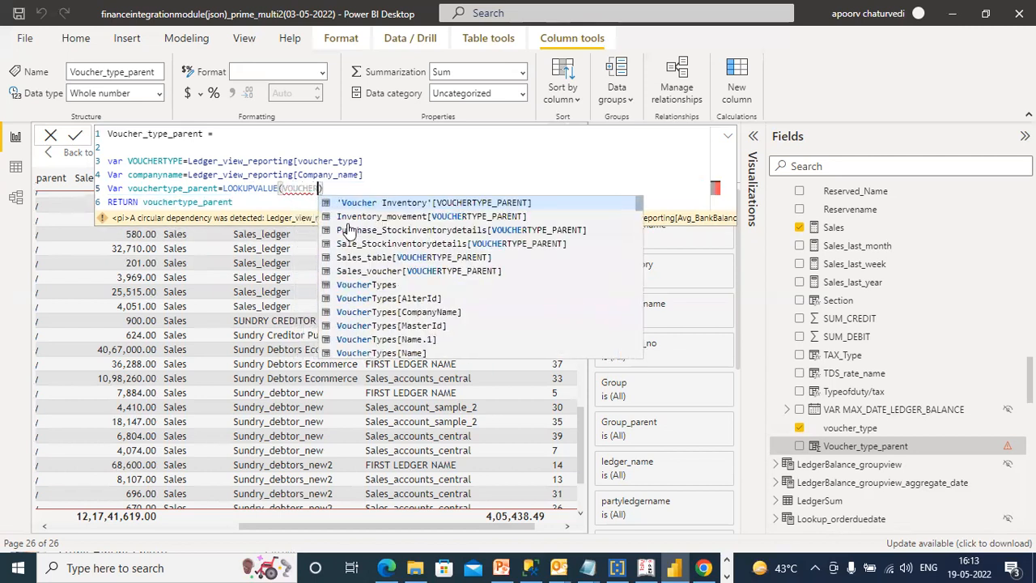
{"action": "left_click", "coordinate": [353, 284]}
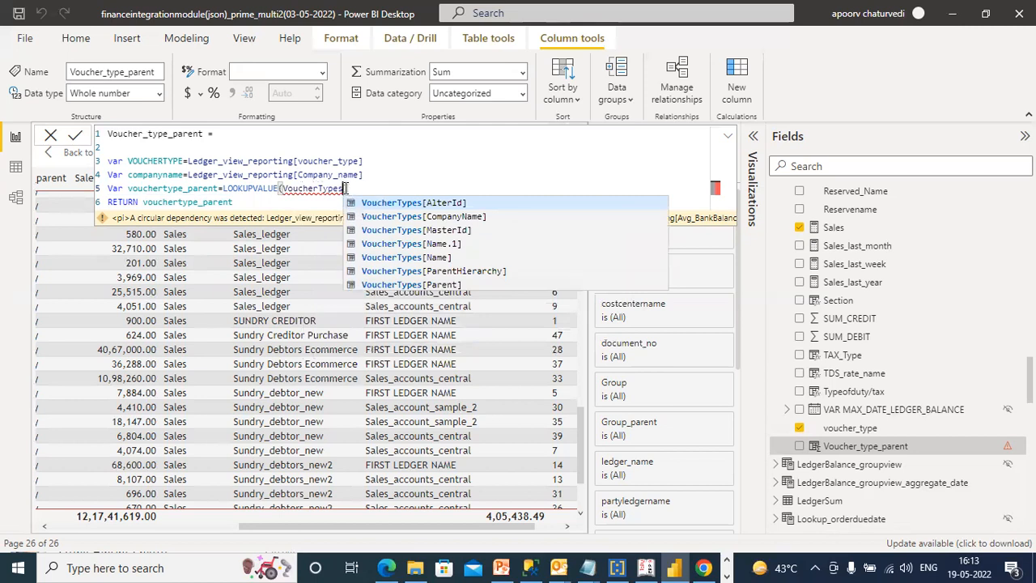
{"action": "left_click", "coordinate": [405, 272]}
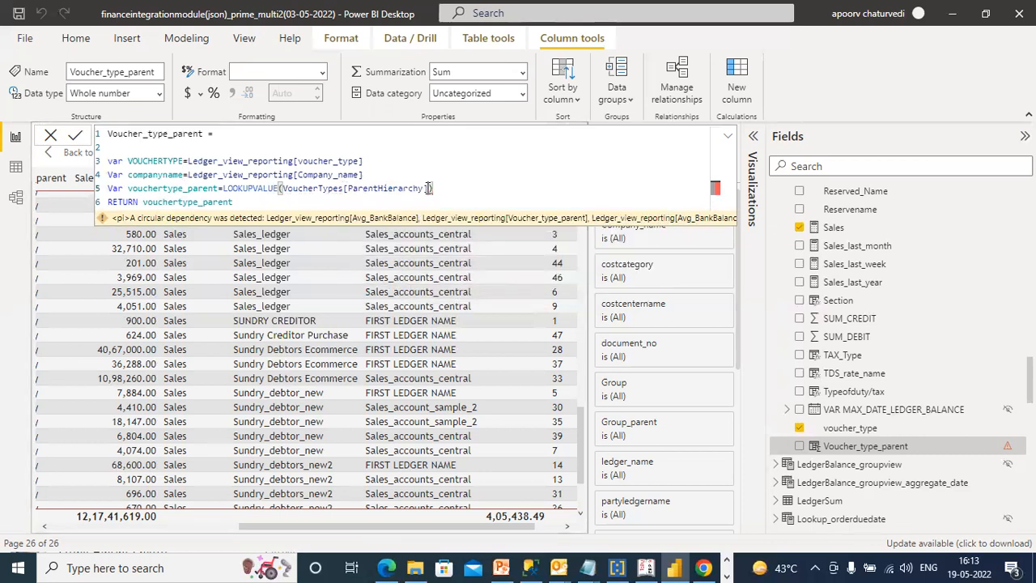
- Add VoucherTypes[Name.1] as the first search column of LOOKUPVALUE, with the VOUCHERTYPE variable as its search value
{"action": "type", "text": ","}
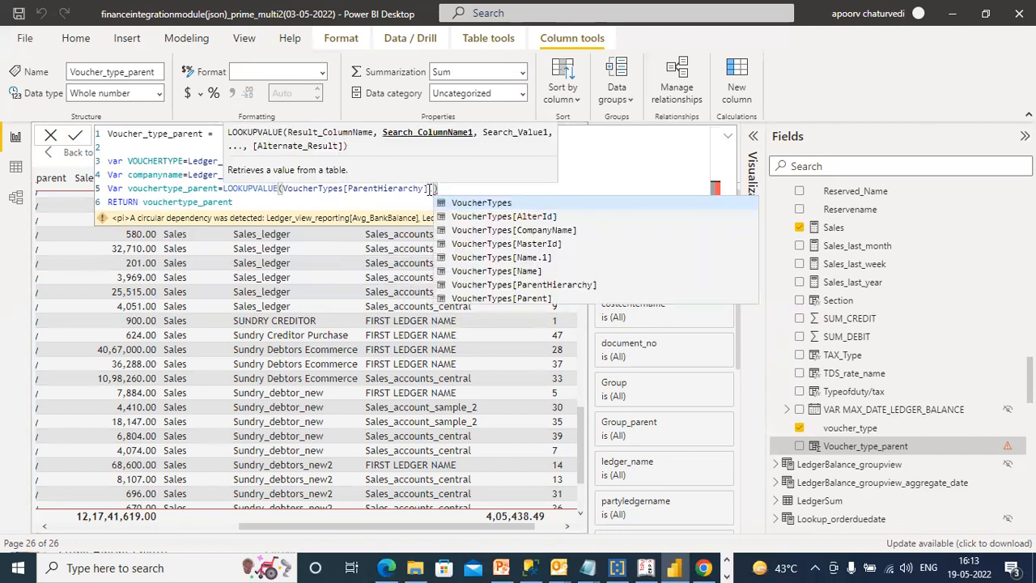
{"action": "left_click", "coordinate": [545, 259]}
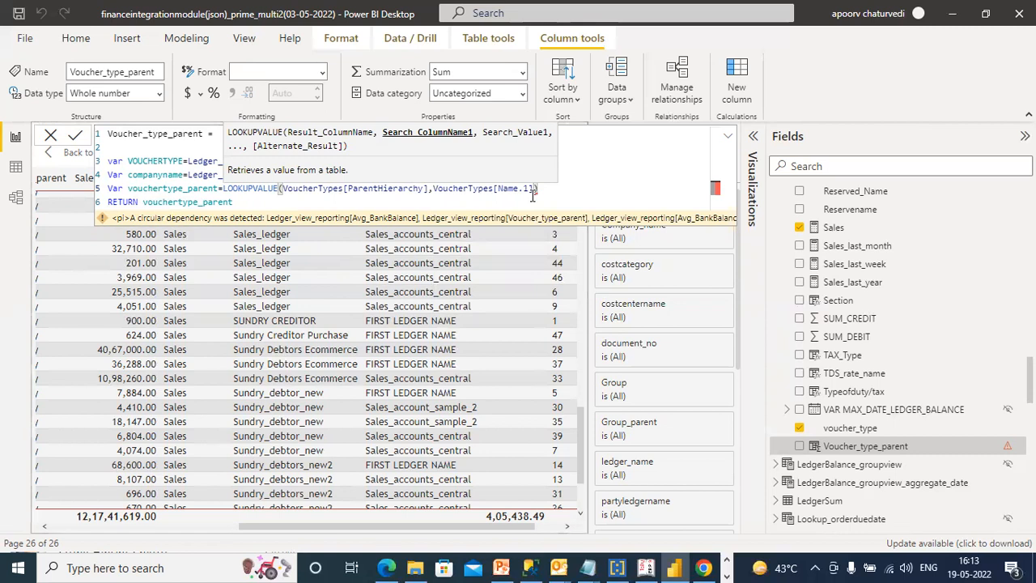
{"action": "type", "text": ",VOUCHERTYPE"}
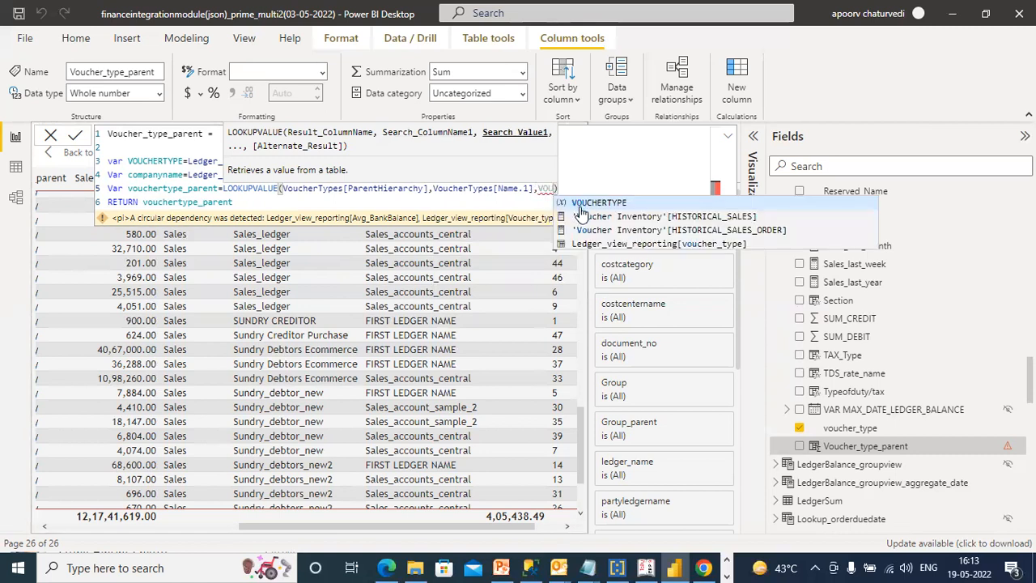
{"action": "left_click", "coordinate": [303, 203]}
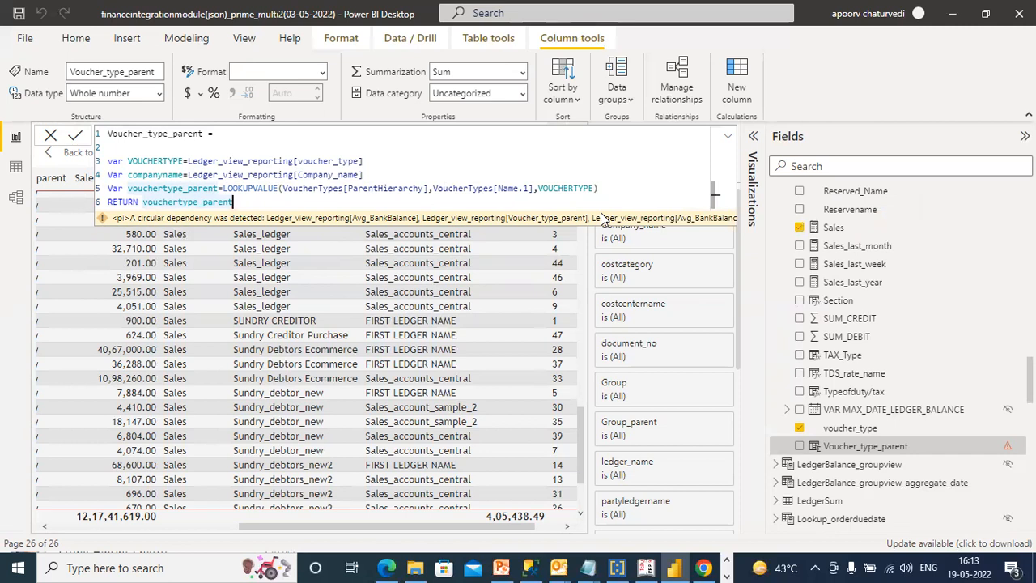
- Add VoucherTypes[CompanyName] with the companyname variable as the second LOOKUPVALUE search pair and commit the Voucher_type_parent formula
{"action": "left_click", "coordinate": [593, 188]}
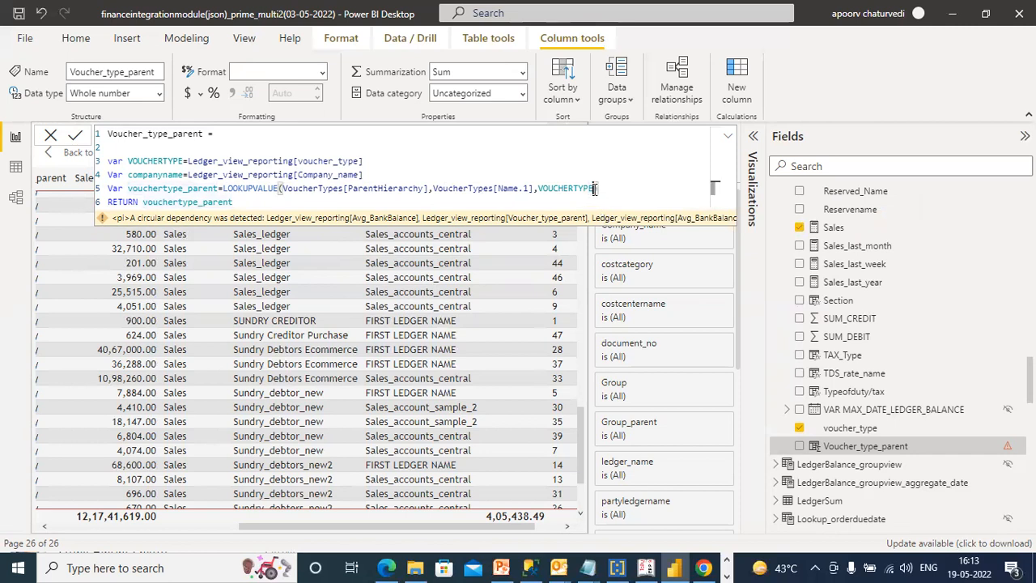
{"action": "type", "text": ",VoucherTypes[CompanyName]"}
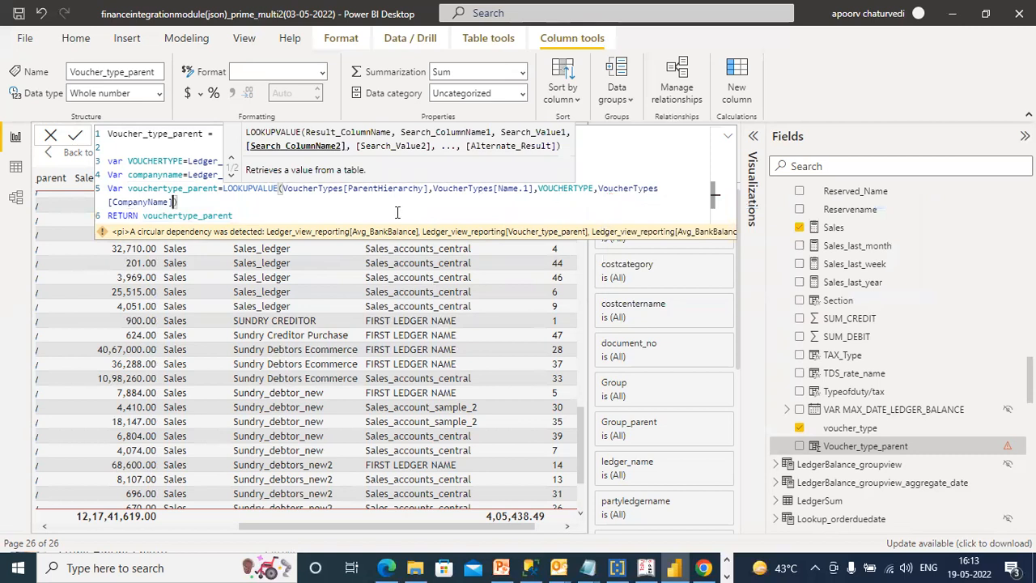
{"action": "type", "text": ",CO"}
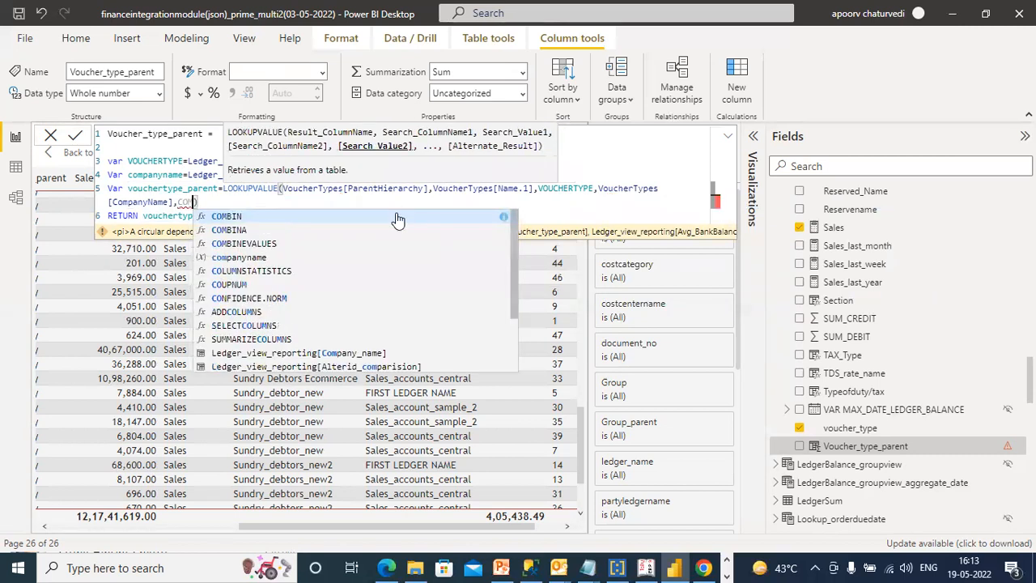
{"action": "left_click", "coordinate": [336, 257]}
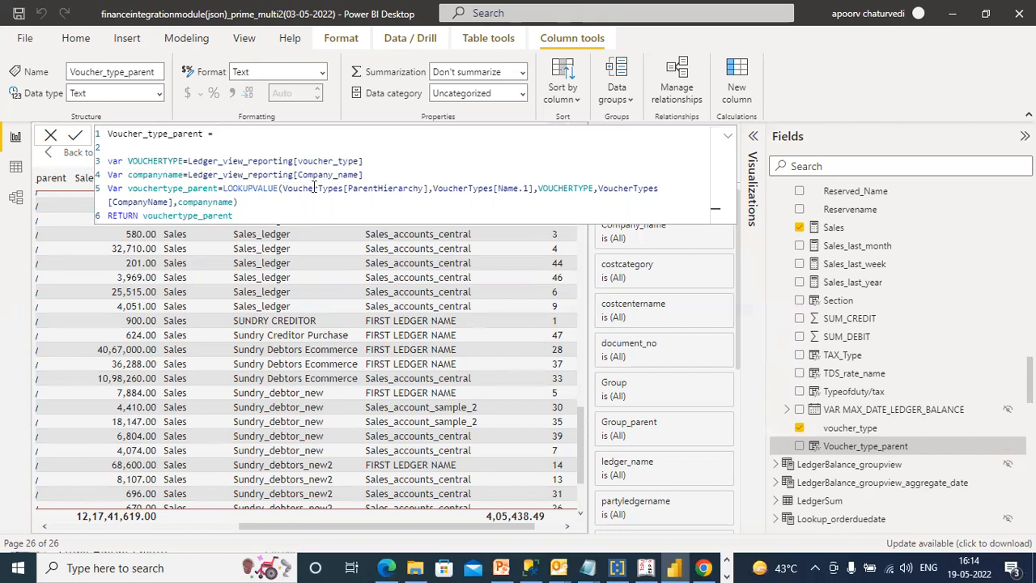
- Add the Voucher_type_parent column to the table visual and review its values against the column's formula
{"action": "left_click", "coordinate": [285, 188]}
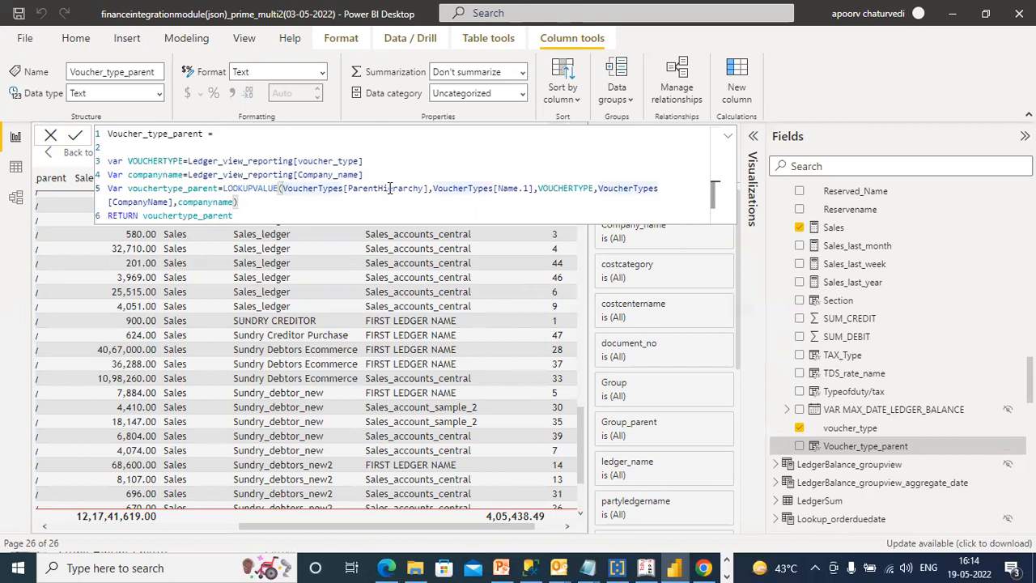
{"action": "left_click", "coordinate": [728, 135]}
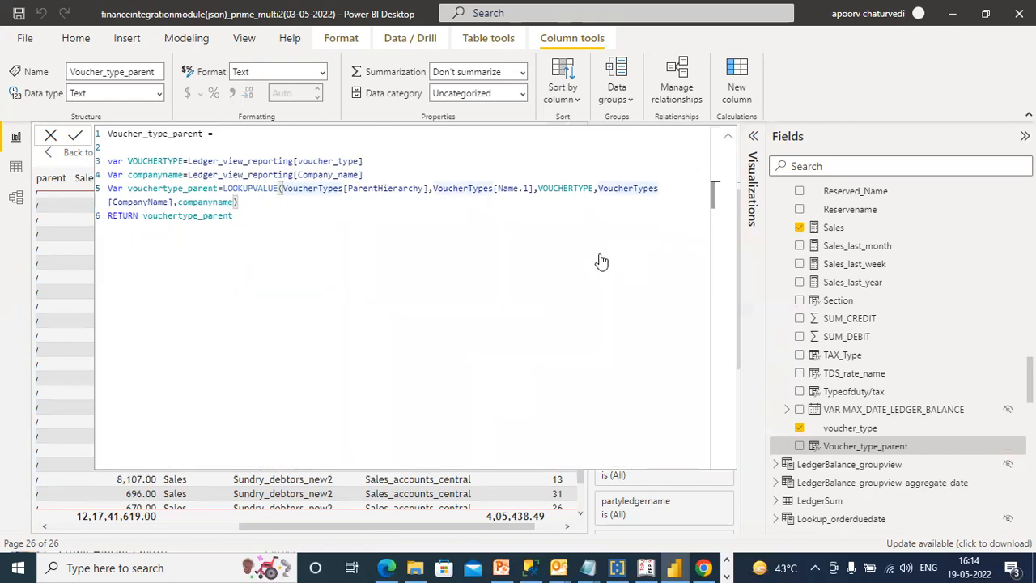
{"action": "left_click", "coordinate": [450, 527]}
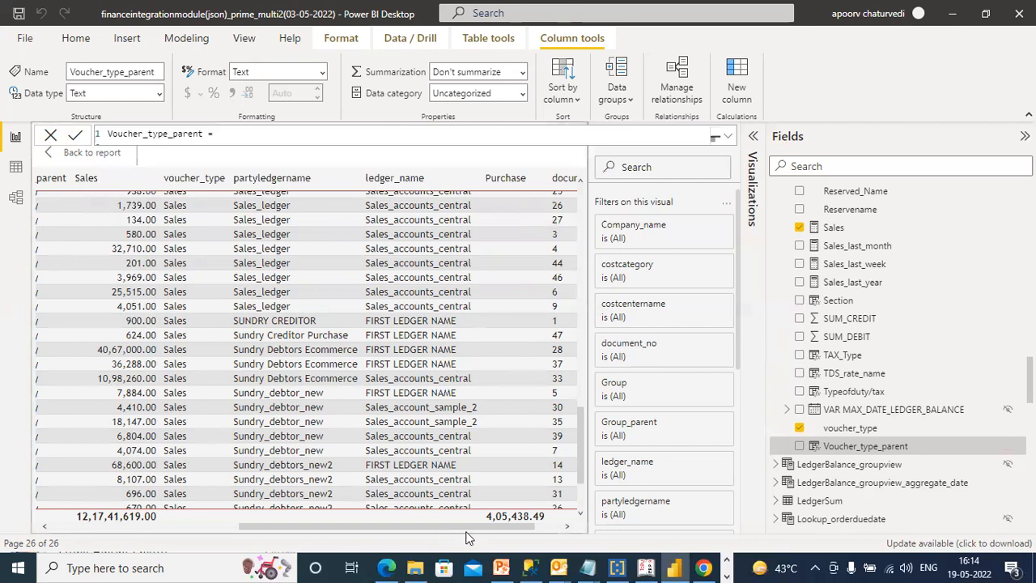
{"action": "left_click", "coordinate": [799, 446]}
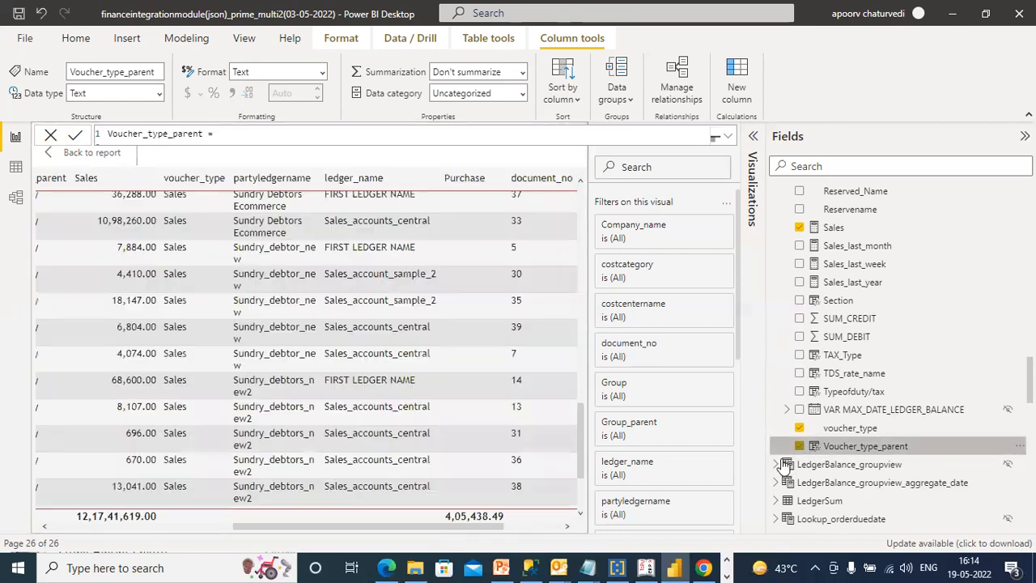
{"action": "left_click", "coordinate": [542, 527]}
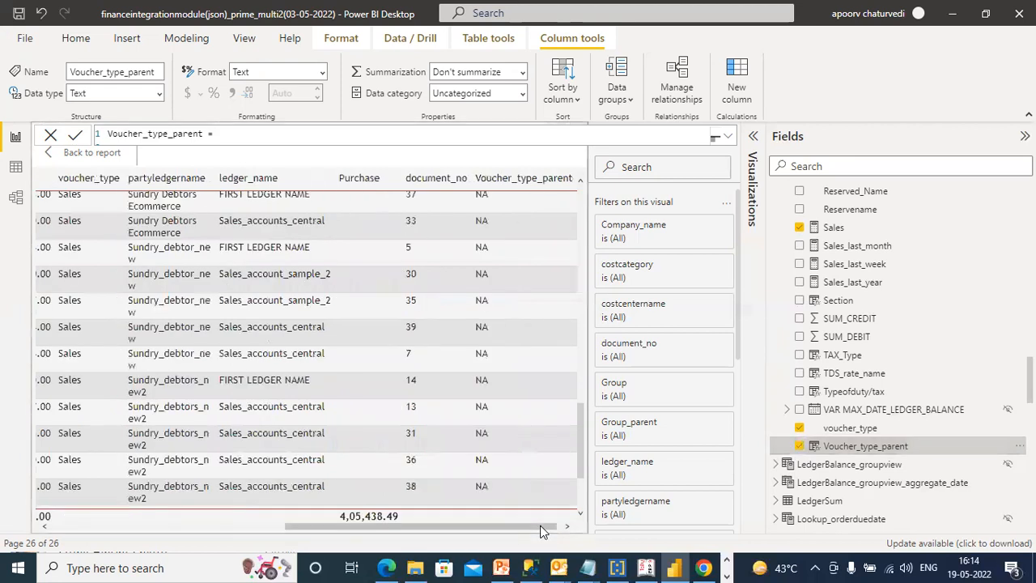
{"action": "left_click_drag", "start_coordinate": [581, 442], "coordinate": [588, 229]}
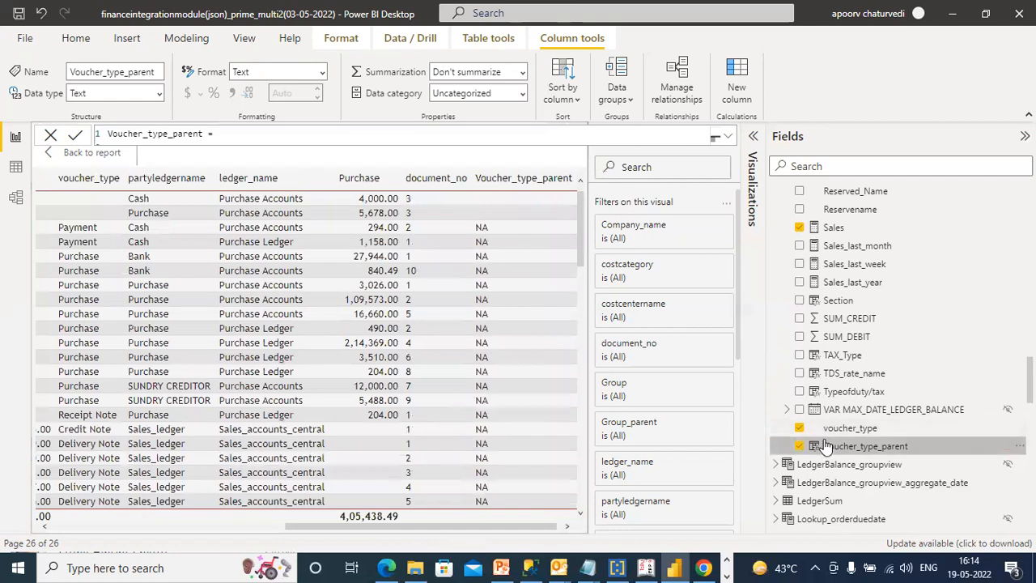
{"action": "left_click", "coordinate": [726, 136]}
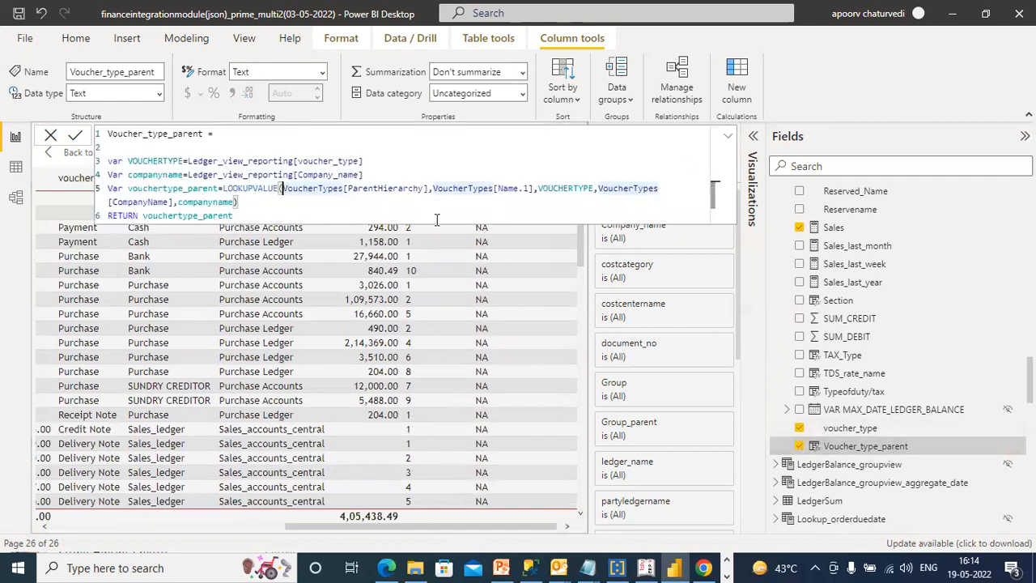
- Change the LOOKUPVALUE result column in Voucher_type_parent to VoucherTypes[Parent] and commit the formula
{"action": "left_click_drag", "start_coordinate": [423, 187], "coordinate": [349, 188]}
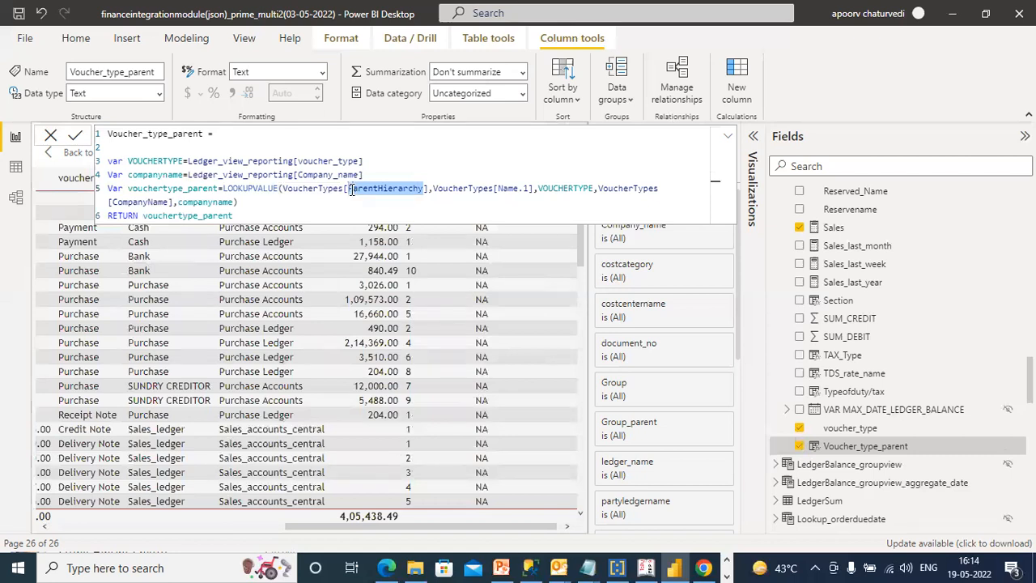
{"action": "type", "text": "Pa"}
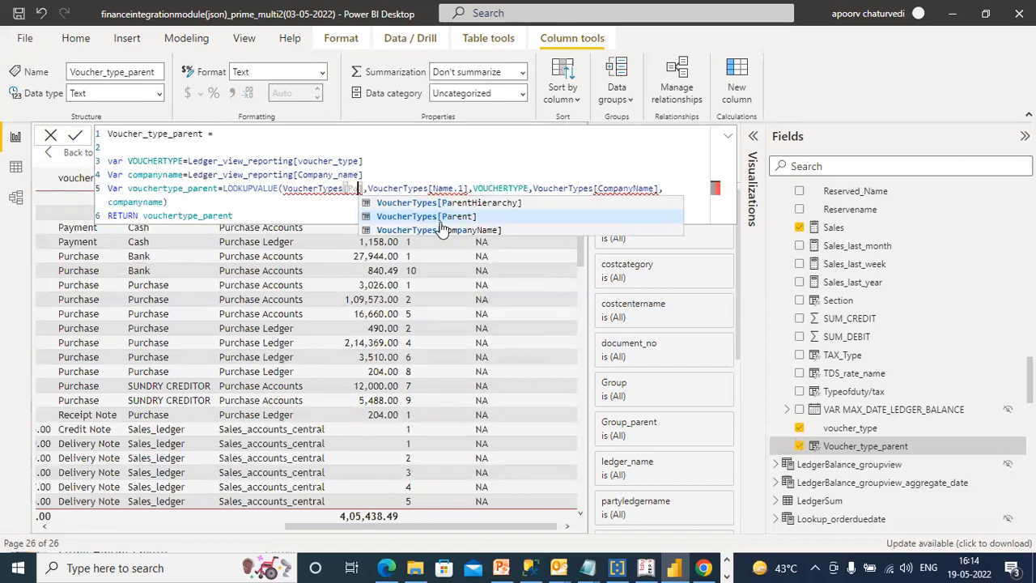
{"action": "key", "text": "Tab"}
{"action": "left_click", "coordinate": [405, 215]}
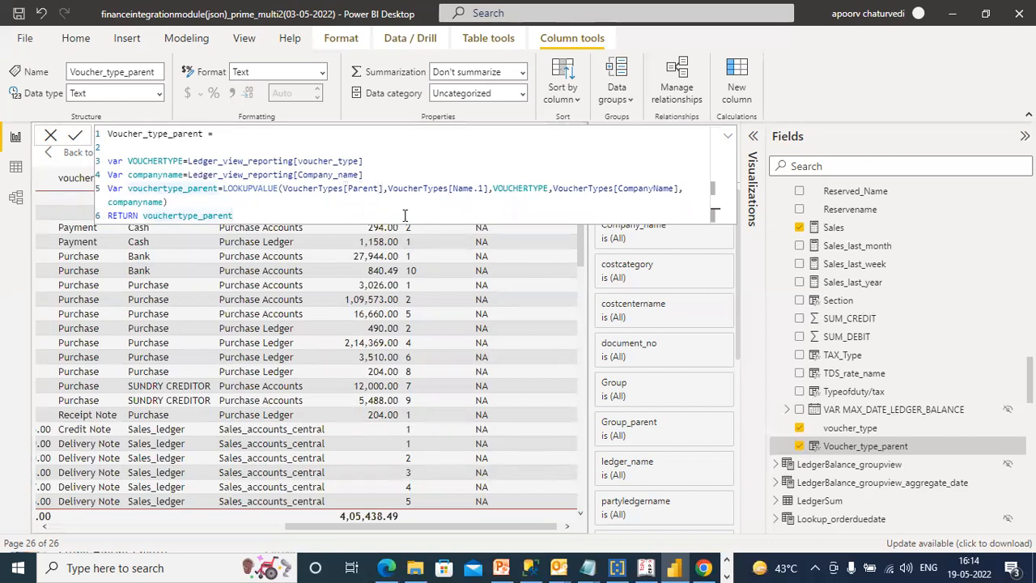
{"action": "key", "text": "Return"}
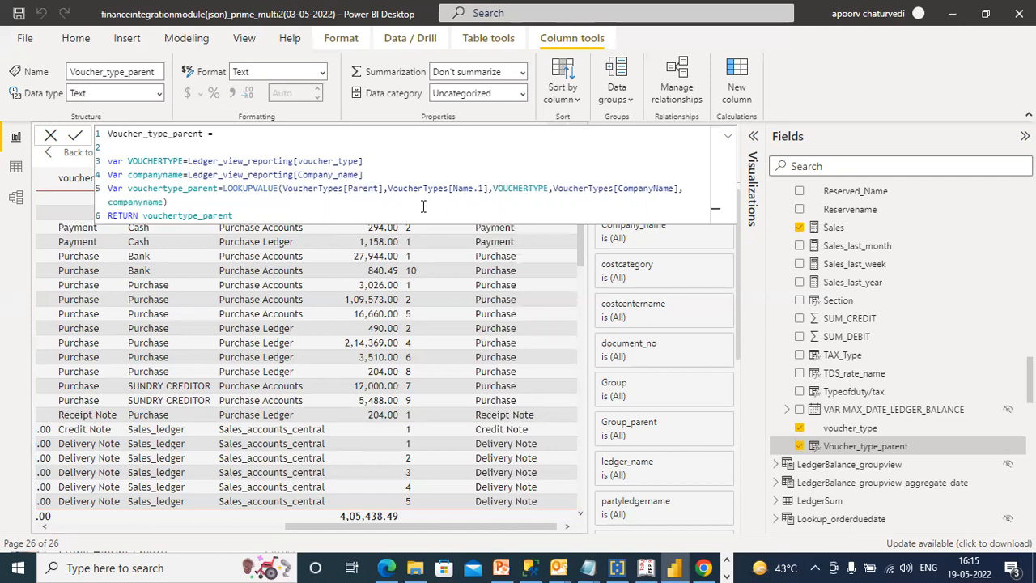
- Review the recalculated Voucher_type_parent values across the table, and extend the table upward on the sales_purchase page
{"action": "left_click", "coordinate": [727, 136]}
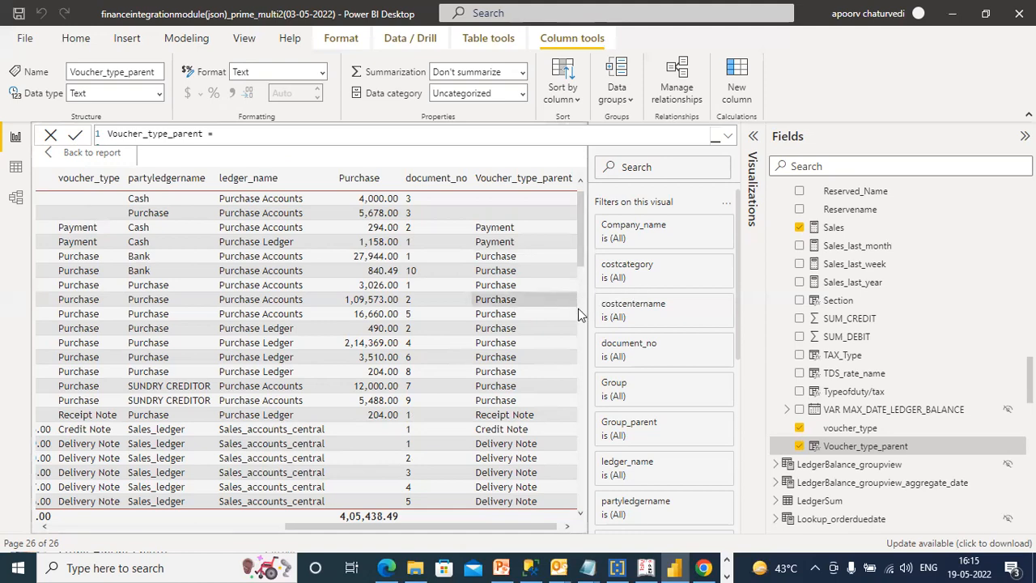
{"action": "scroll", "coordinate": [580, 325], "scroll_direction": "down", "scroll_amount": 5}
{"action": "left_click_drag", "start_coordinate": [579, 325], "coordinate": [574, 268]}
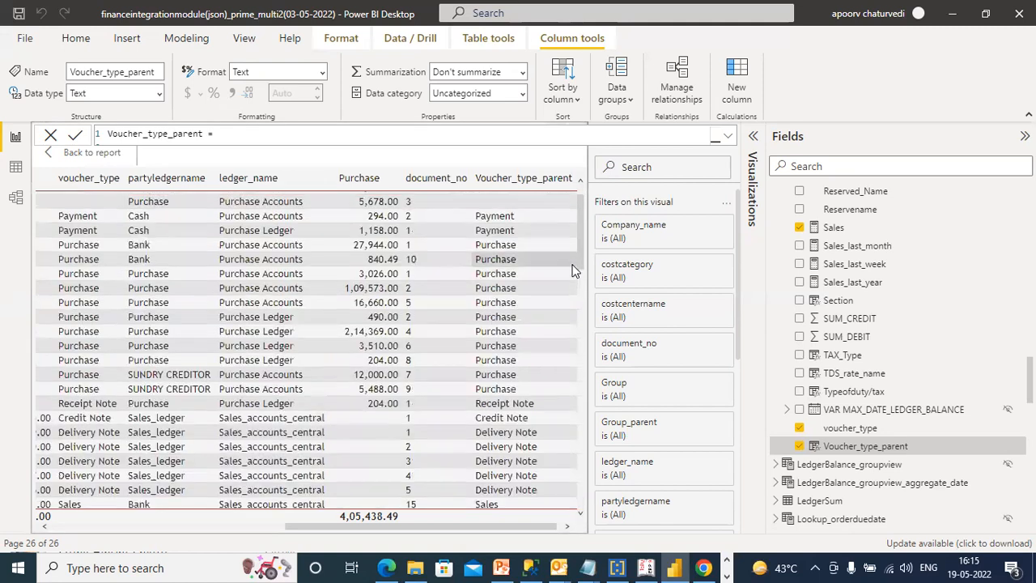
{"action": "left_click_drag", "start_coordinate": [465, 526], "coordinate": [505, 521]}
{"action": "left_click_drag", "start_coordinate": [436, 538], "coordinate": [249, 528]}
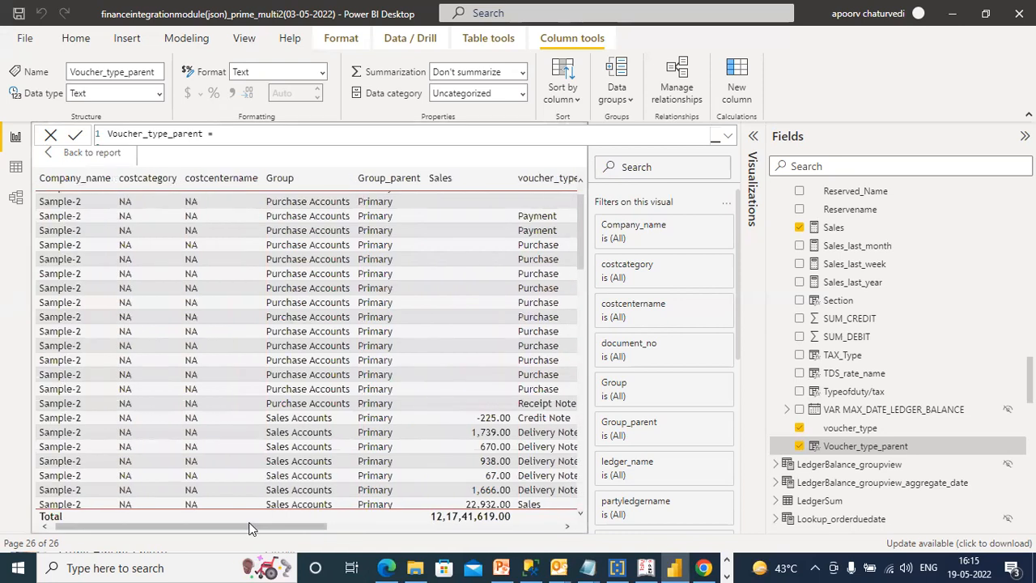
{"action": "left_click", "coordinate": [386, 526]}
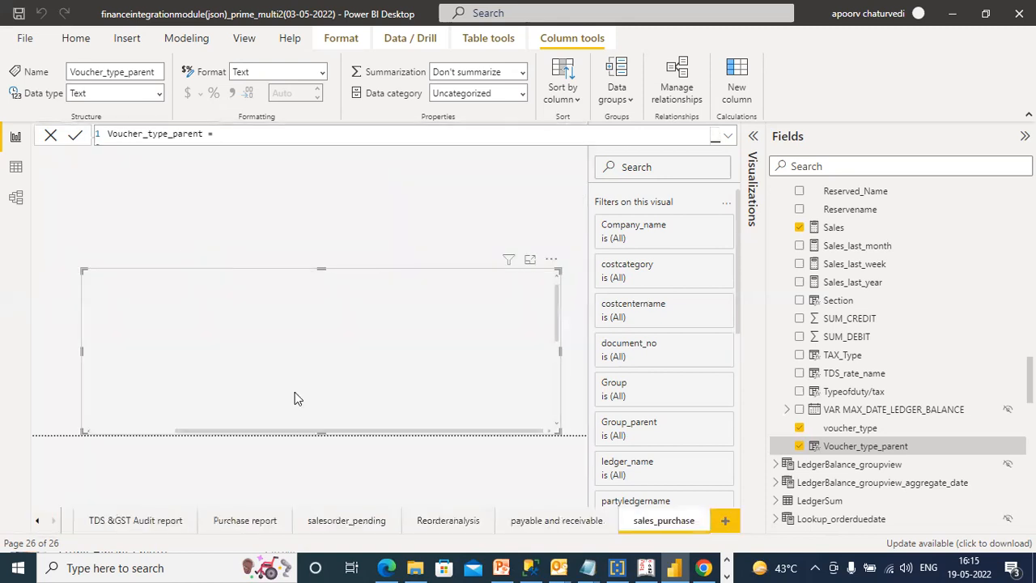
{"action": "left_click_drag", "start_coordinate": [324, 267], "coordinate": [323, 218]}
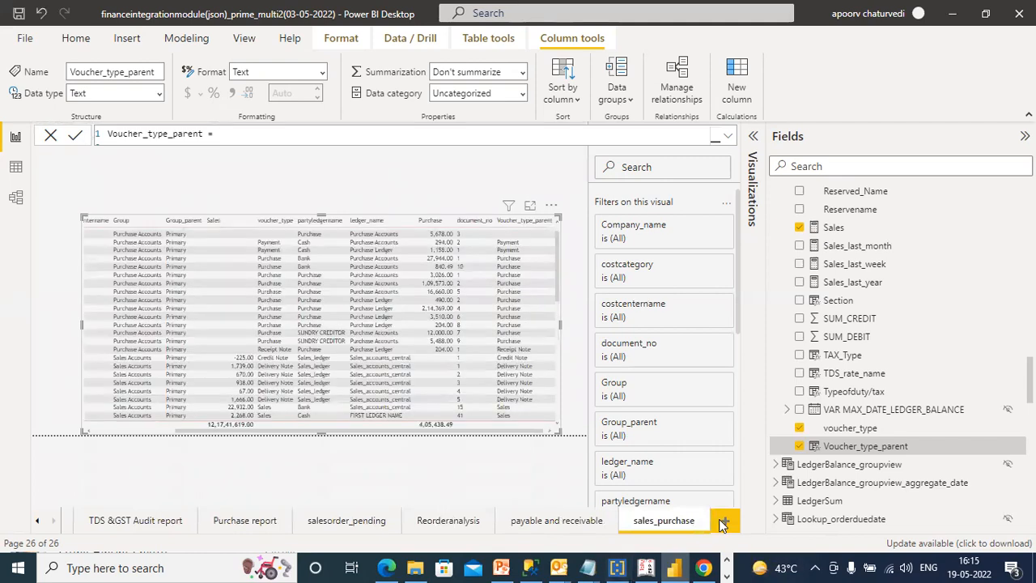
- Add a new report page and start a table visual near its middle with the Company_name and document_no fields
{"action": "left_click", "coordinate": [724, 522]}
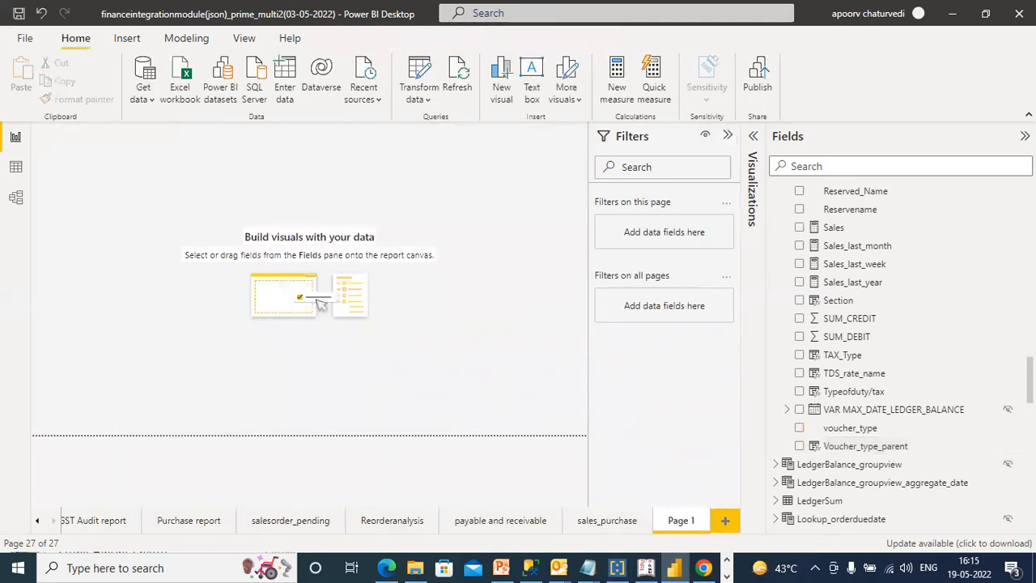
{"action": "scroll", "coordinate": [898, 356], "scroll_direction": "up", "scroll_amount": 5}
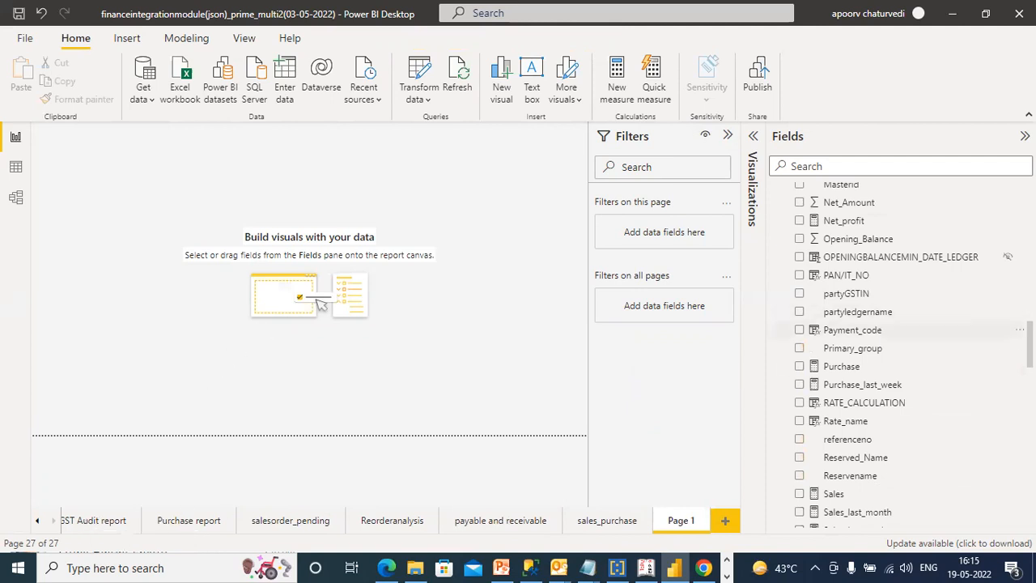
{"action": "scroll", "coordinate": [898, 357], "scroll_direction": "up", "scroll_amount": 5}
{"action": "scroll", "coordinate": [898, 356], "scroll_direction": "down", "scroll_amount": 1}
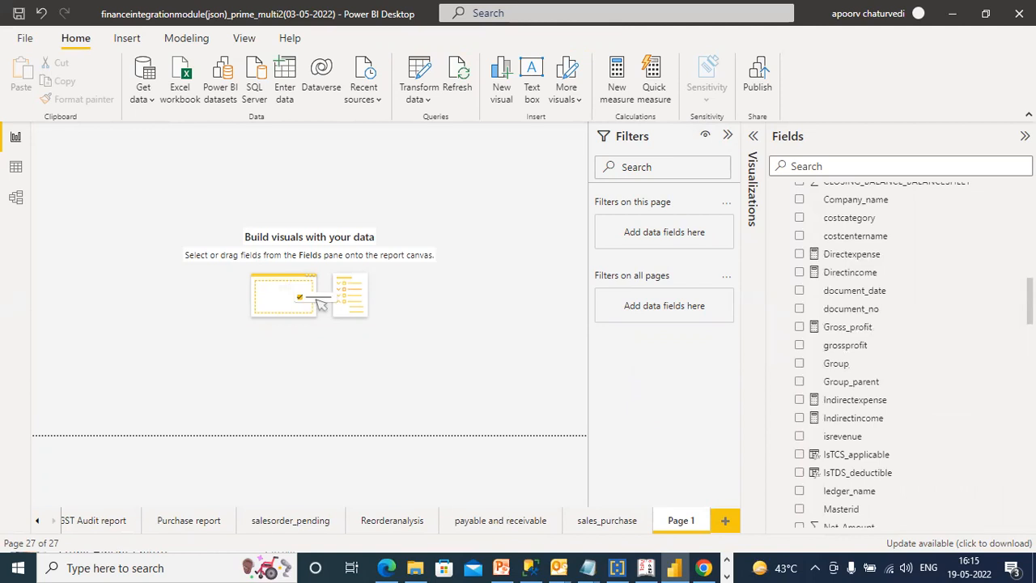
{"action": "left_click", "coordinate": [800, 200]}
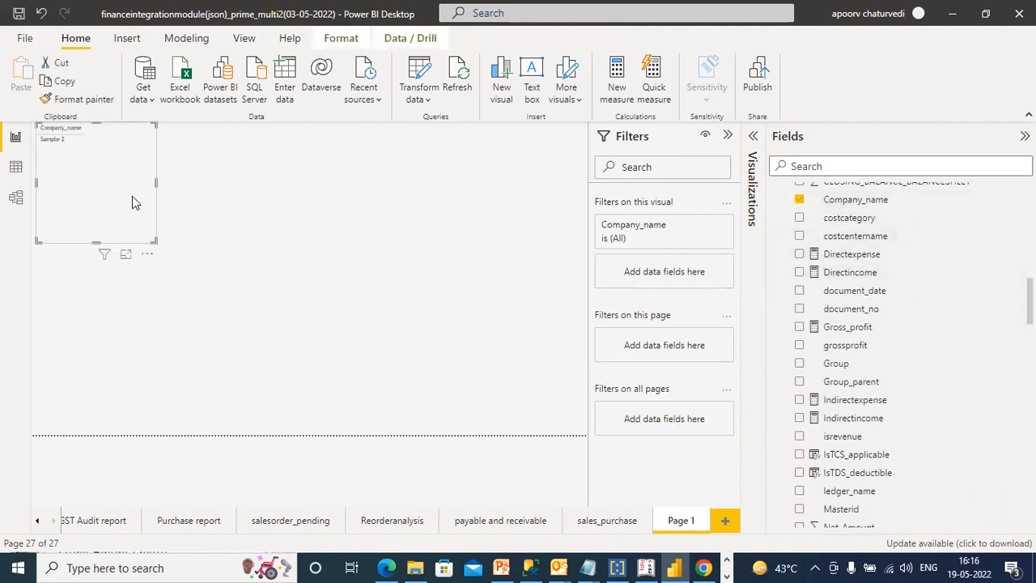
{"action": "left_click_drag", "start_coordinate": [77, 184], "coordinate": [258, 322]}
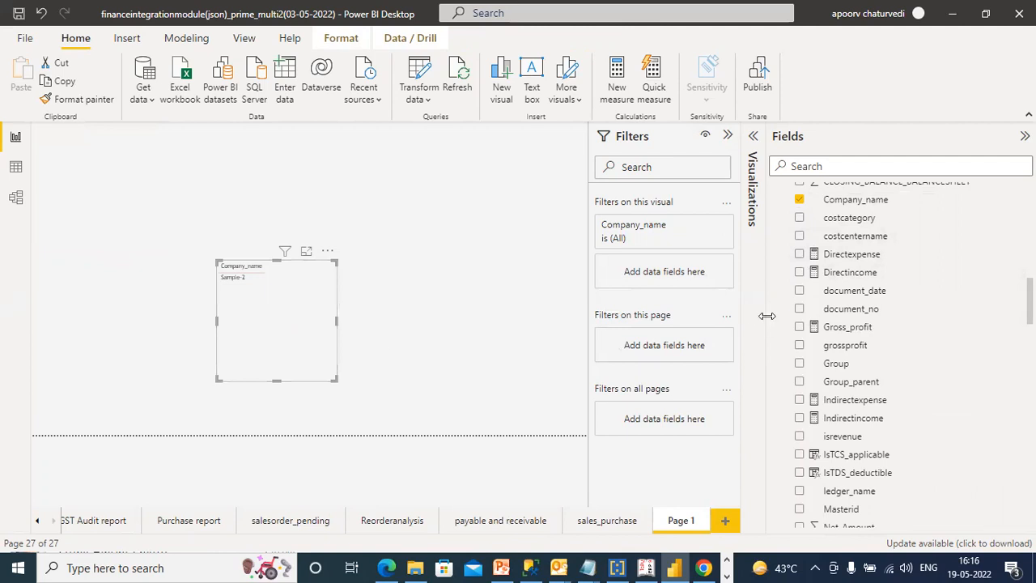
{"action": "left_click", "coordinate": [799, 308]}
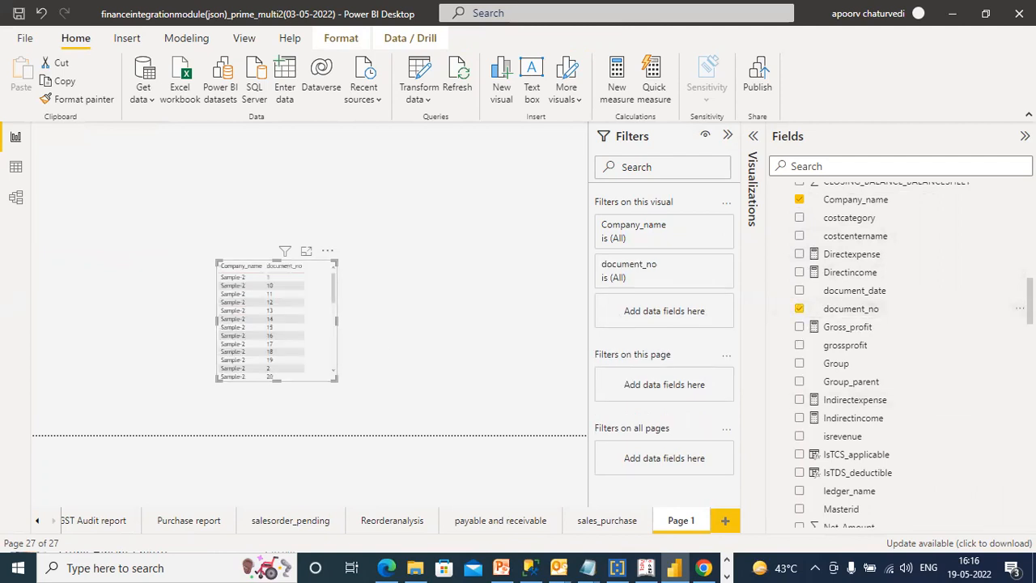
- Add the ledger_name, partyledgername and Indirectexpense fields to the table on the new page
{"action": "scroll", "coordinate": [842, 381], "scroll_direction": "down", "scroll_amount": 1}
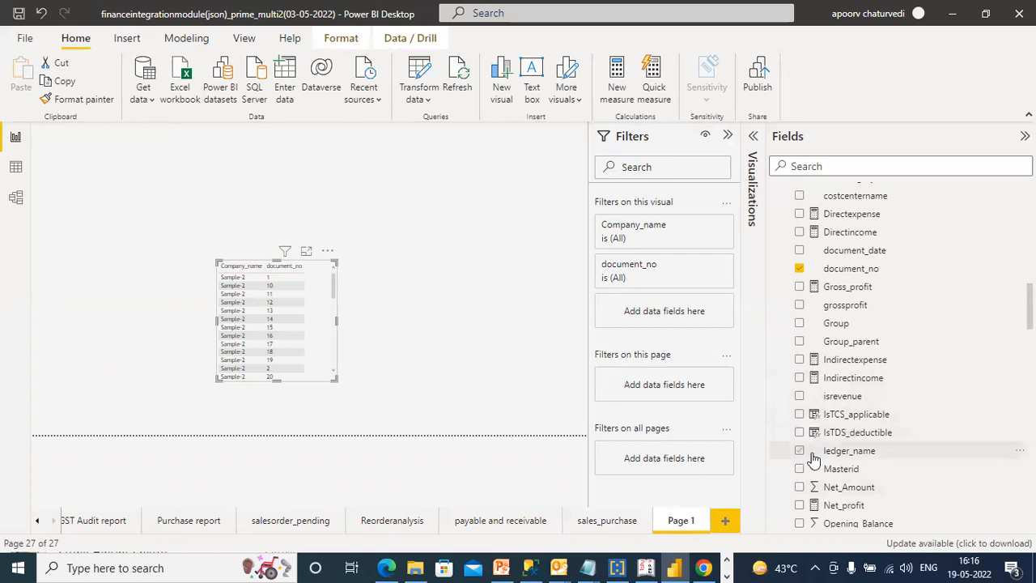
{"action": "left_click", "coordinate": [982, 443]}
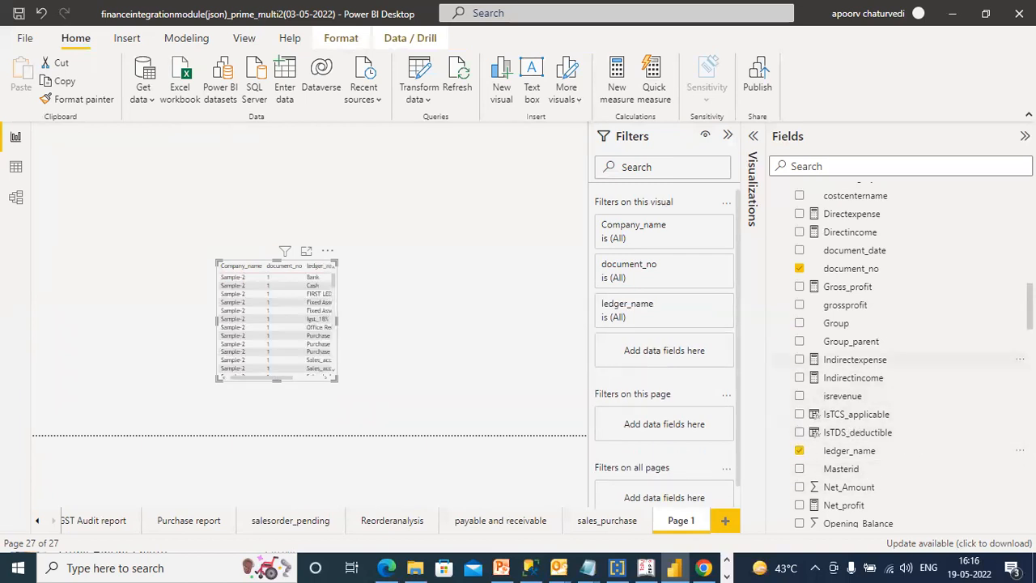
{"action": "scroll", "coordinate": [982, 365], "scroll_direction": "down", "scroll_amount": 4}
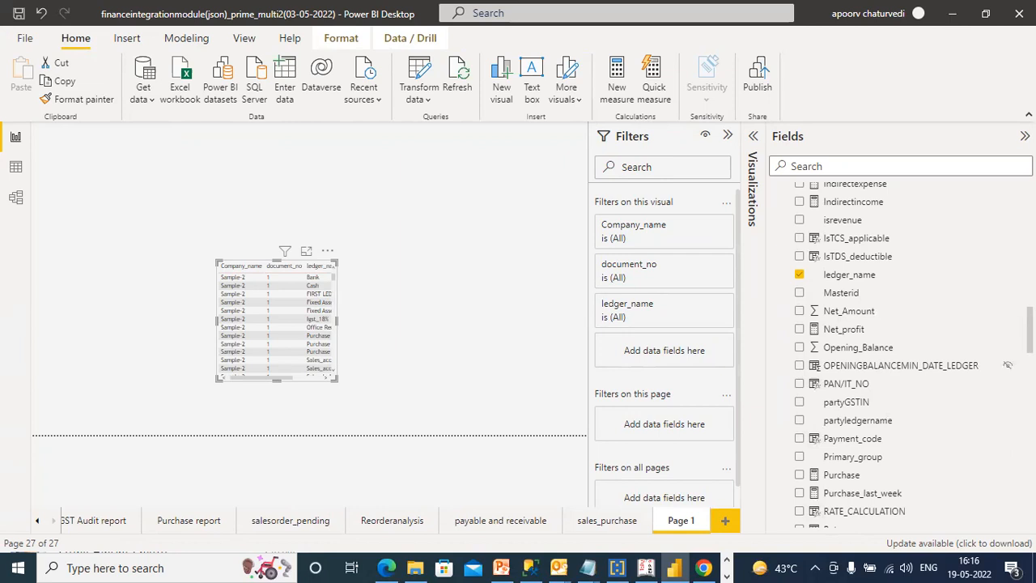
{"action": "left_click", "coordinate": [799, 420]}
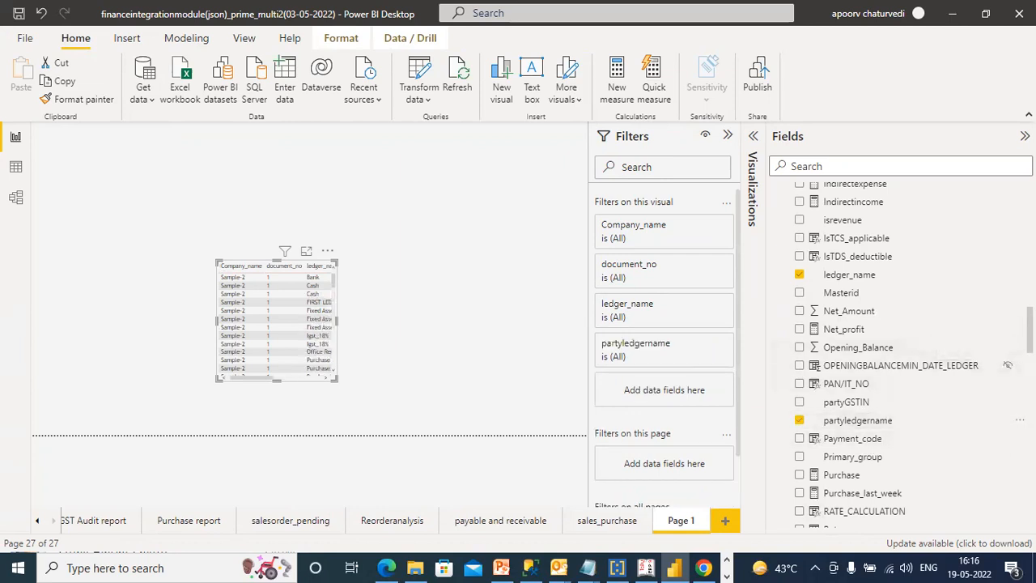
{"action": "scroll", "coordinate": [899, 356], "scroll_direction": "up", "scroll_amount": 5}
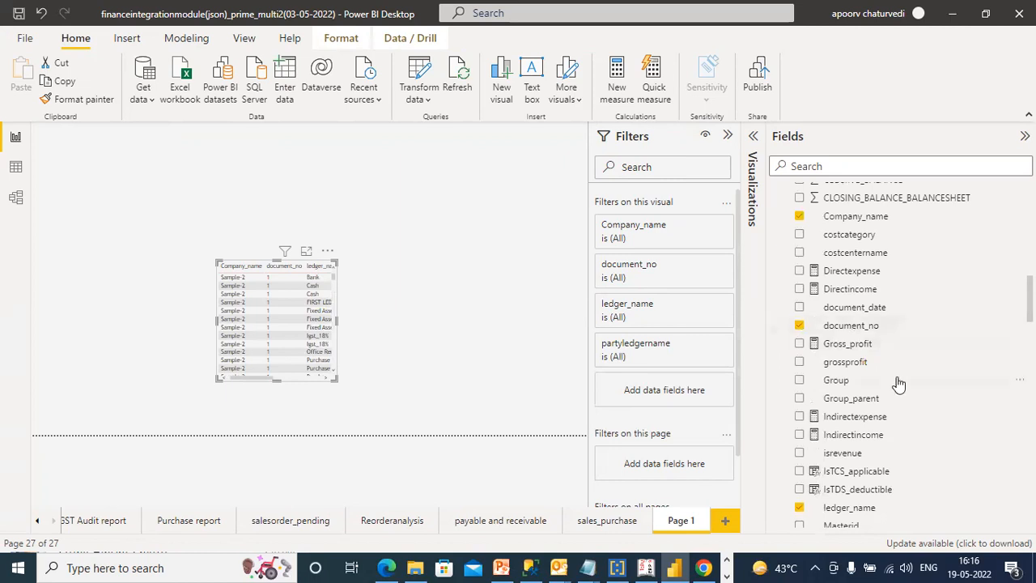
{"action": "left_click", "coordinate": [798, 417]}
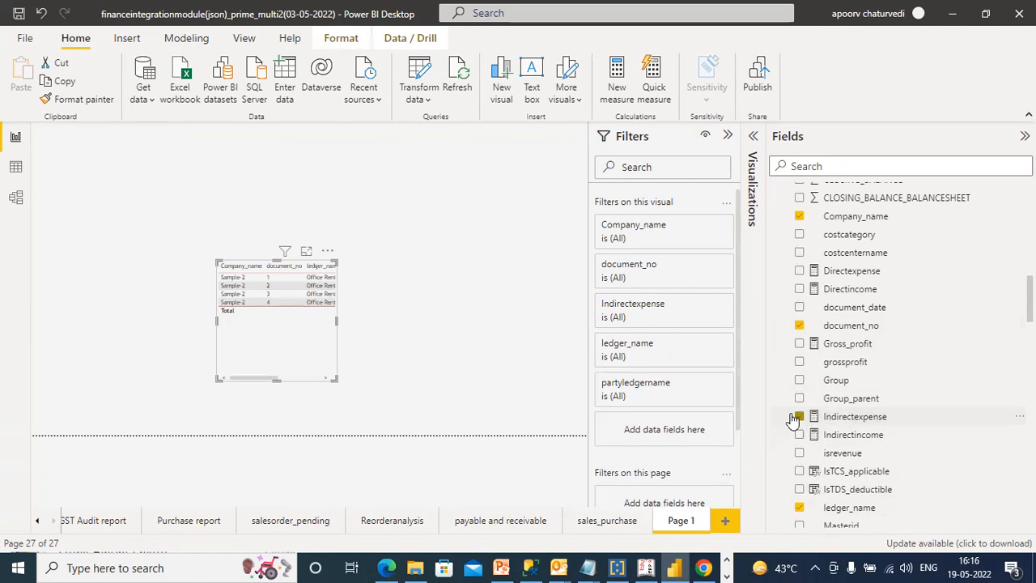
- Enlarge the Indirectexpense table, with document_date added as a column, and place it in the page's upper-left corner
{"action": "left_click_drag", "start_coordinate": [335, 378], "coordinate": [532, 413]}
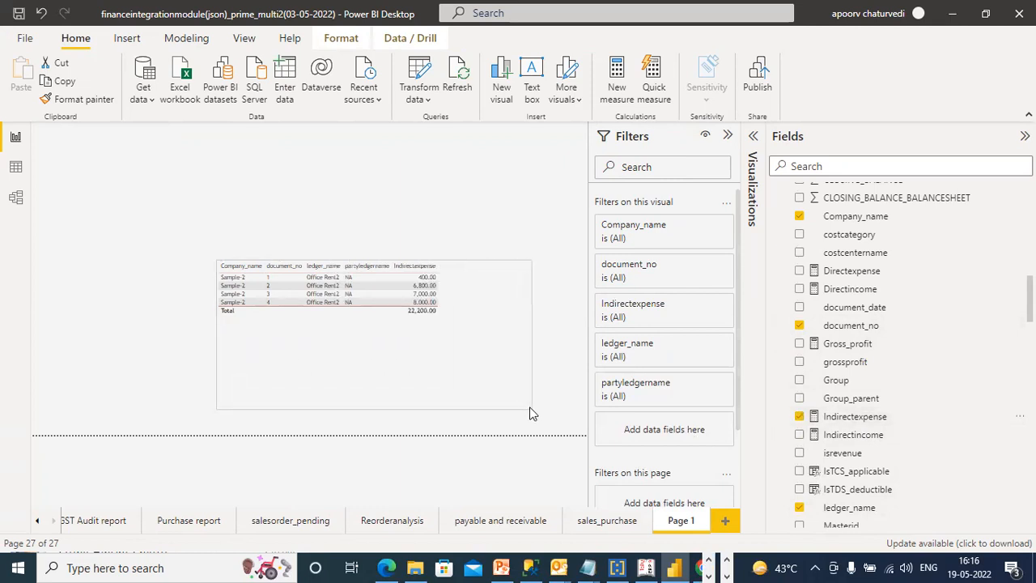
{"action": "left_click", "coordinate": [798, 308]}
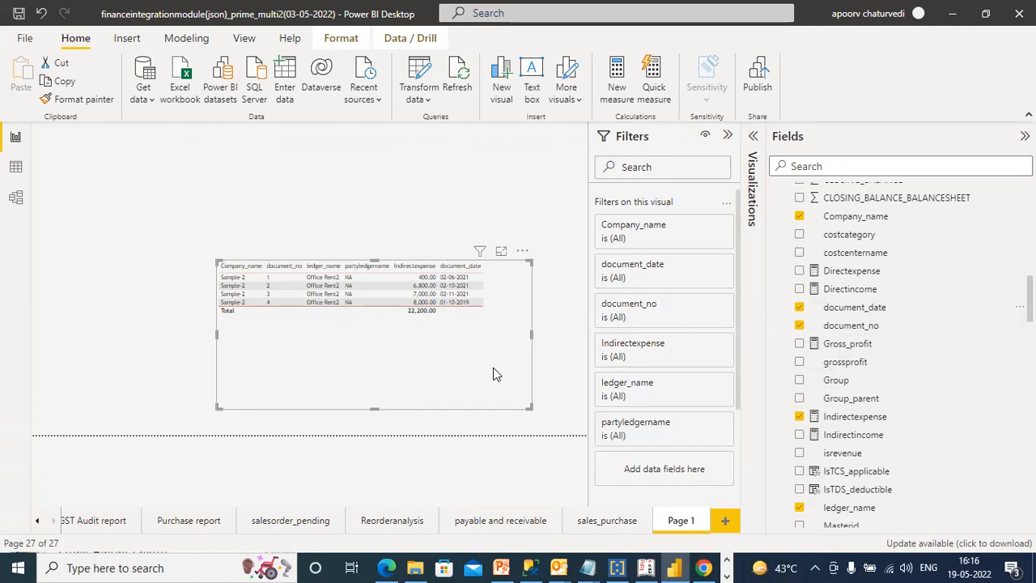
{"action": "left_click_drag", "start_coordinate": [486, 378], "coordinate": [298, 255]}
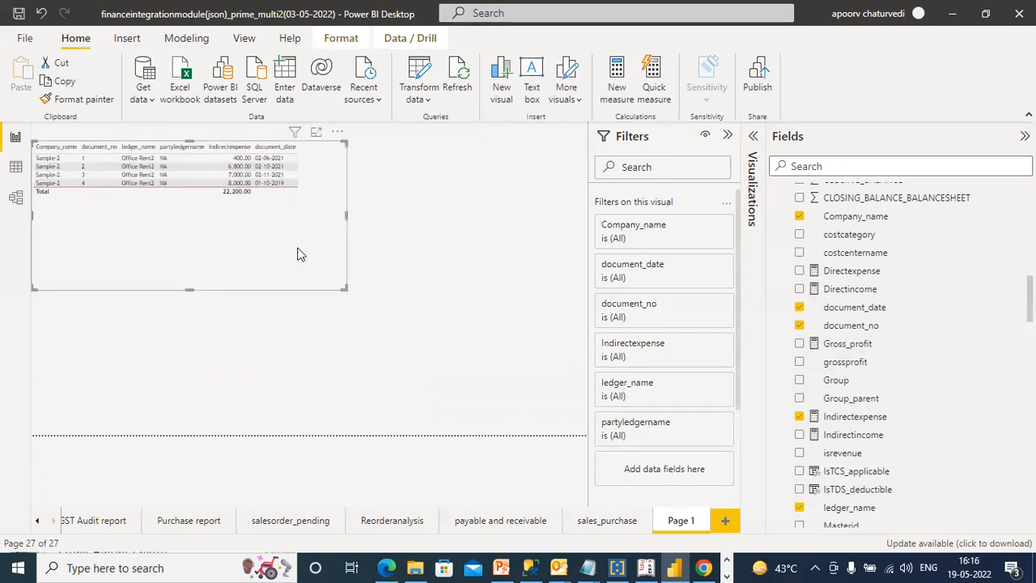
{"action": "left_click", "coordinate": [346, 370]}
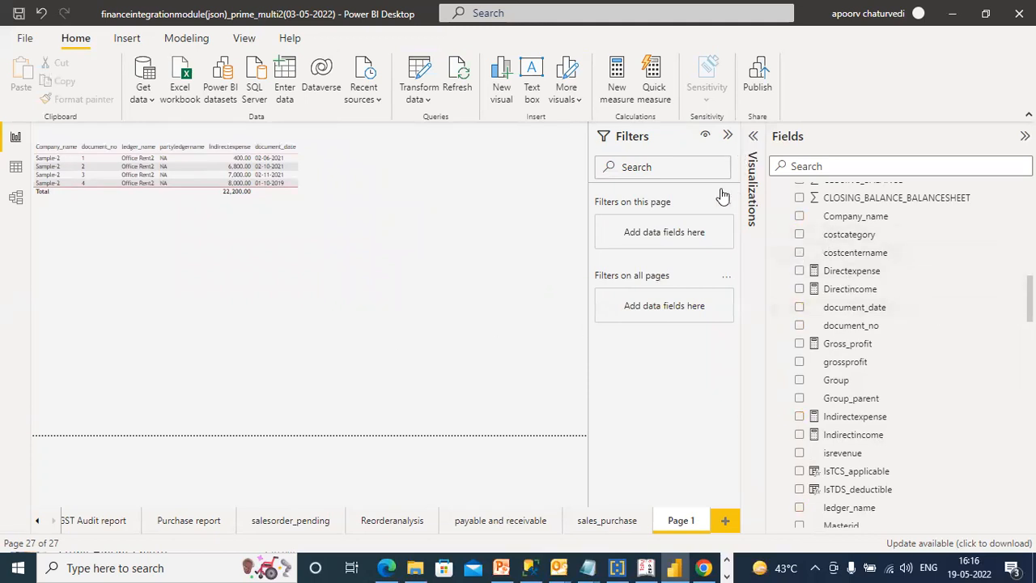
- Insert a second table visual below the Indirectexpense table with the Company_name, document_date and document_no fields
{"action": "left_click", "coordinate": [752, 188]}
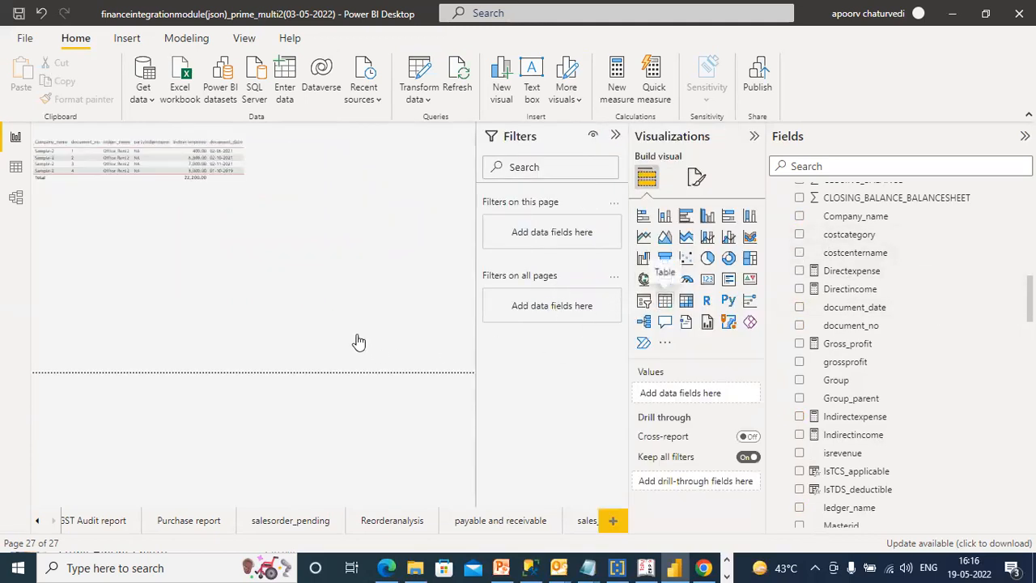
{"action": "left_click_drag", "start_coordinate": [203, 297], "coordinate": [362, 328]}
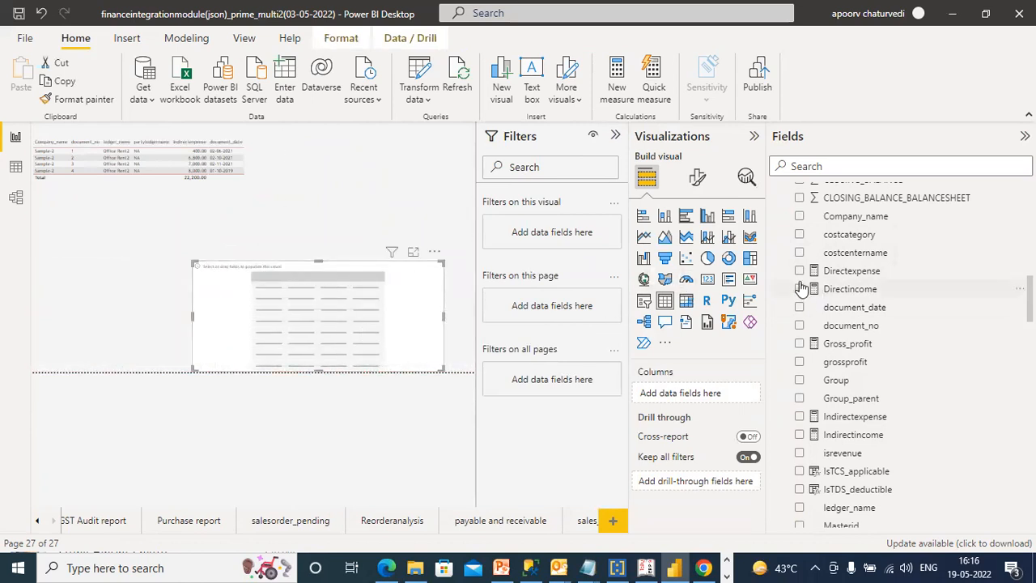
{"action": "left_click", "coordinate": [799, 217]}
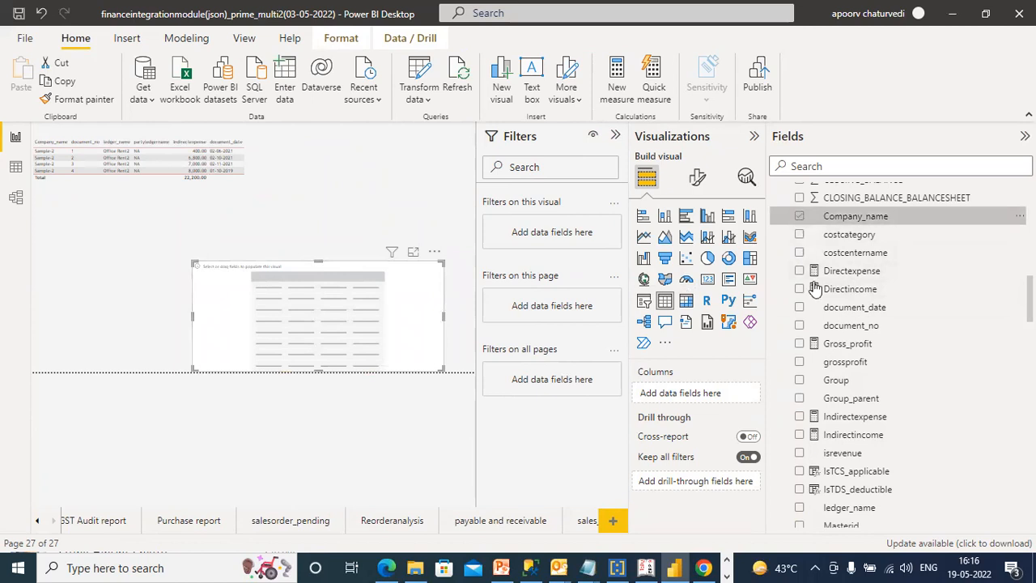
{"action": "left_click", "coordinate": [801, 308]}
{"action": "left_click", "coordinate": [800, 326]}
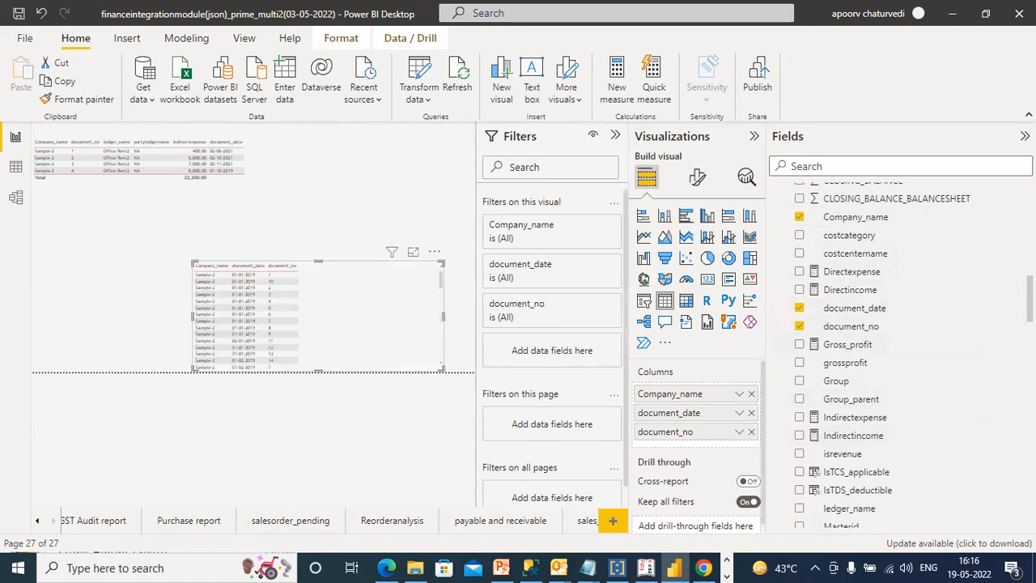
- Add ledger_name, partyledgername and the Directexpense measure to the second table
{"action": "scroll", "coordinate": [1003, 344], "scroll_direction": "down", "scroll_amount": 1}
{"action": "left_click", "coordinate": [800, 470]}
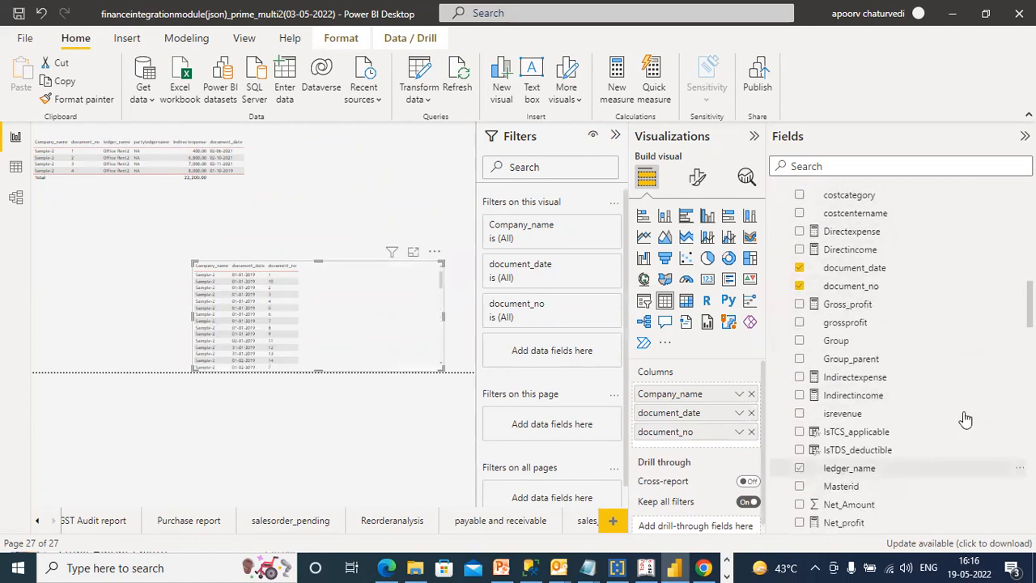
{"action": "scroll", "coordinate": [996, 396], "scroll_direction": "down", "scroll_amount": 3}
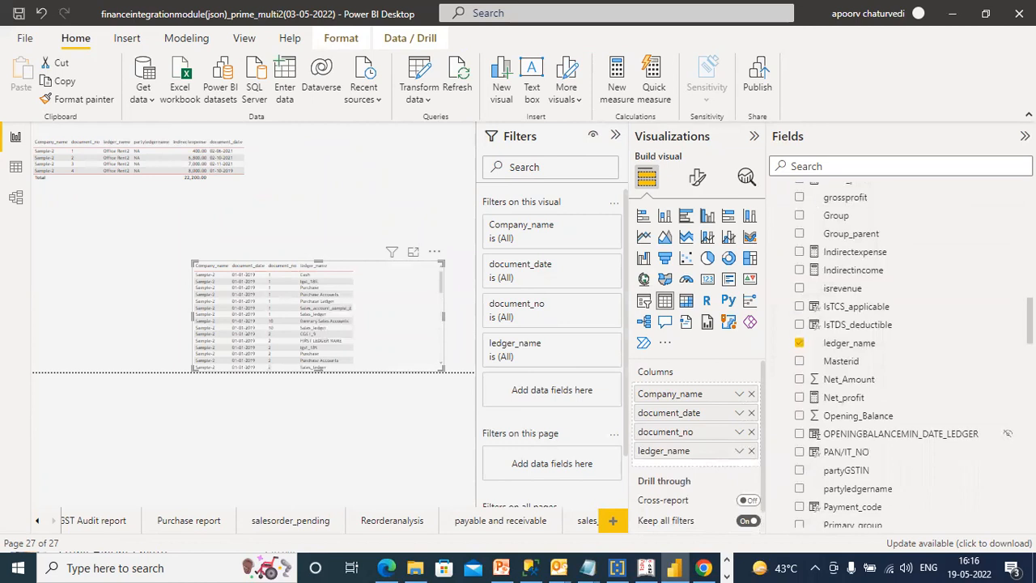
{"action": "left_click", "coordinate": [800, 489]}
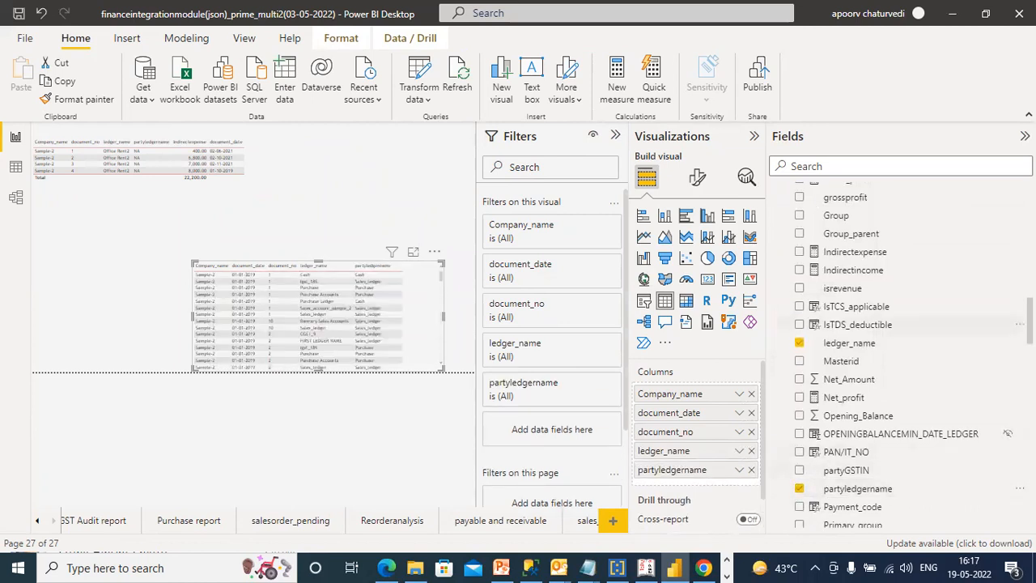
{"action": "scroll", "coordinate": [899, 356], "scroll_direction": "up", "scroll_amount": 3}
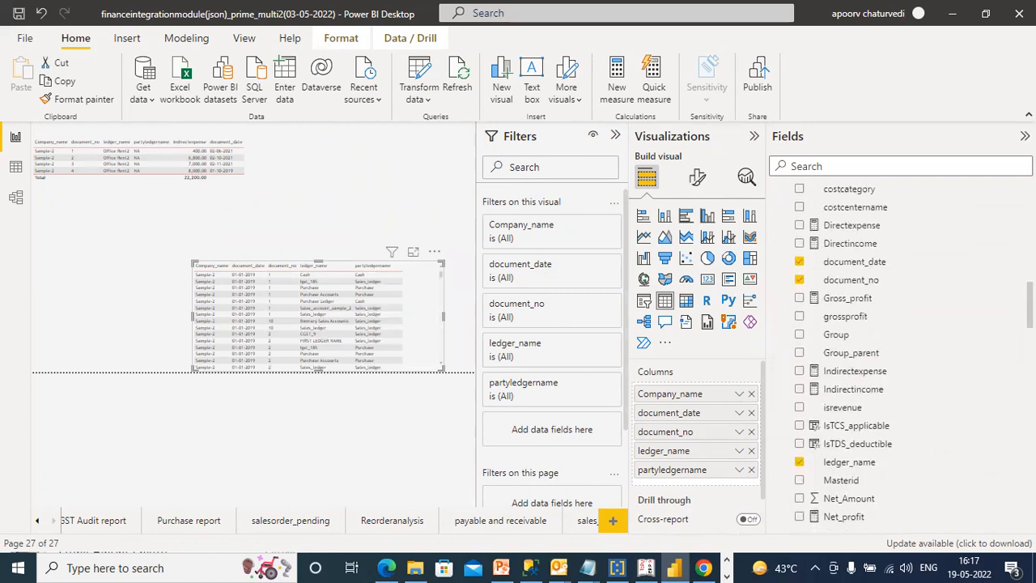
{"action": "left_click", "coordinate": [799, 259]}
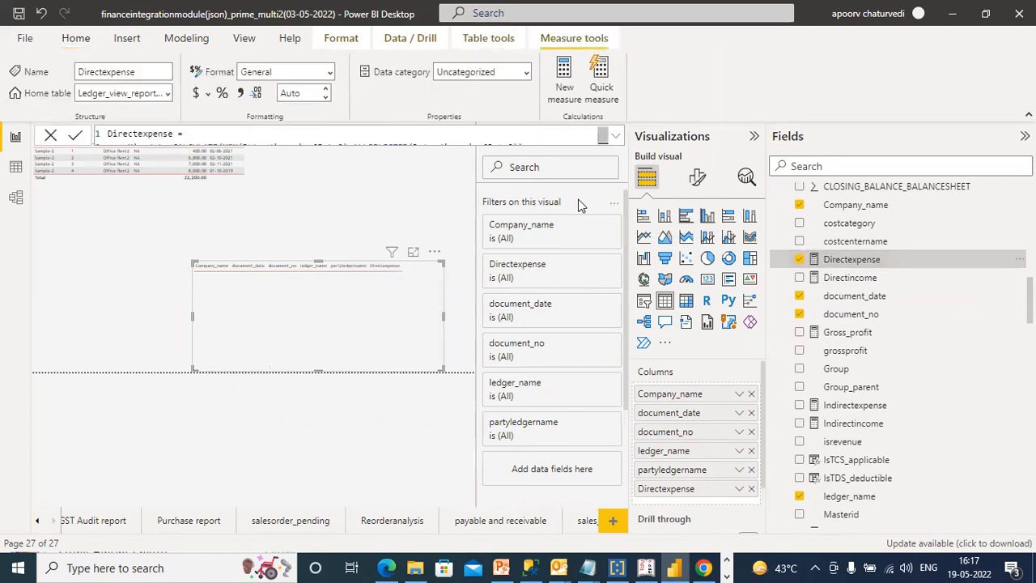
- Review the full DAX formula of the Directexpense measure, including its Group and document_date filter conditions
{"action": "left_click", "coordinate": [615, 136]}
{"action": "left_click", "coordinate": [328, 216]}
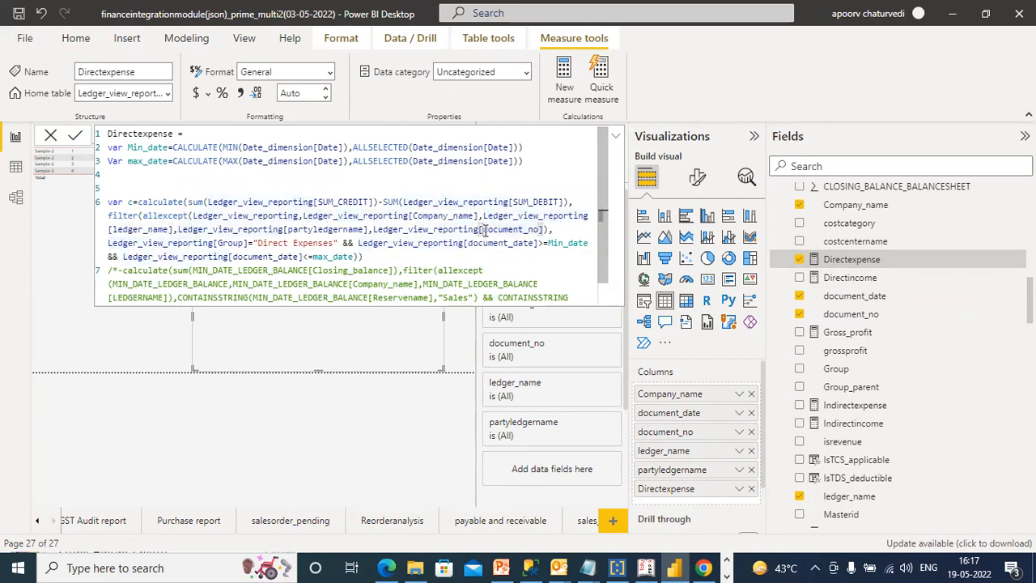
{"action": "left_click", "coordinate": [263, 243]}
{"action": "scroll", "coordinate": [336, 300], "scroll_direction": "down", "scroll_amount": 1}
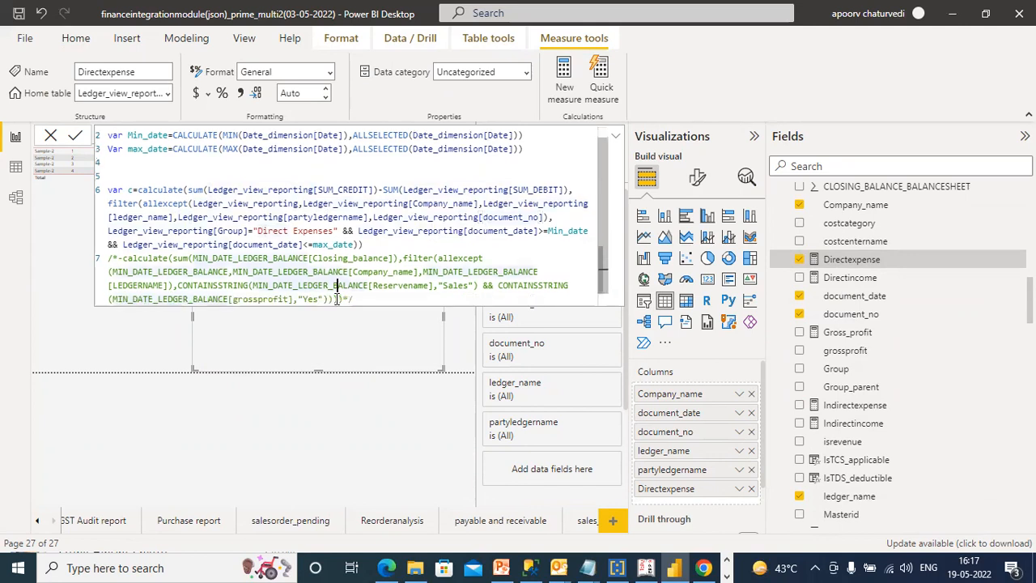
{"action": "left_click", "coordinate": [615, 135]}
{"action": "left_click", "coordinate": [617, 136]}
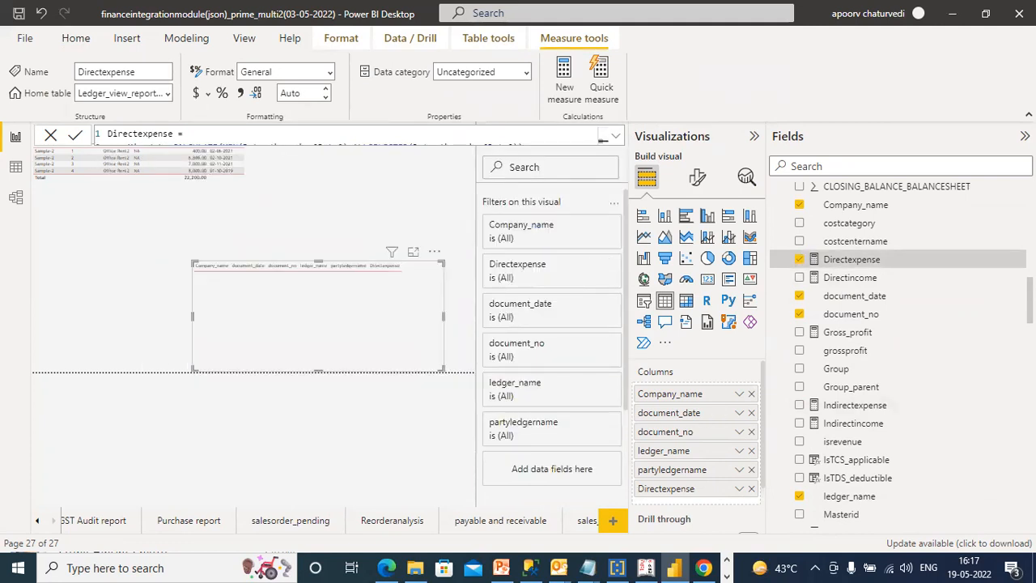
- Find the Sales measure in Ledger_view_reporting and review its full DAX formula
{"action": "scroll", "coordinate": [898, 356], "scroll_direction": "down", "scroll_amount": 10}
{"action": "scroll", "coordinate": [815, 356], "scroll_direction": "down", "scroll_amount": 2}
{"action": "scroll", "coordinate": [815, 356], "scroll_direction": "up", "scroll_amount": 4}
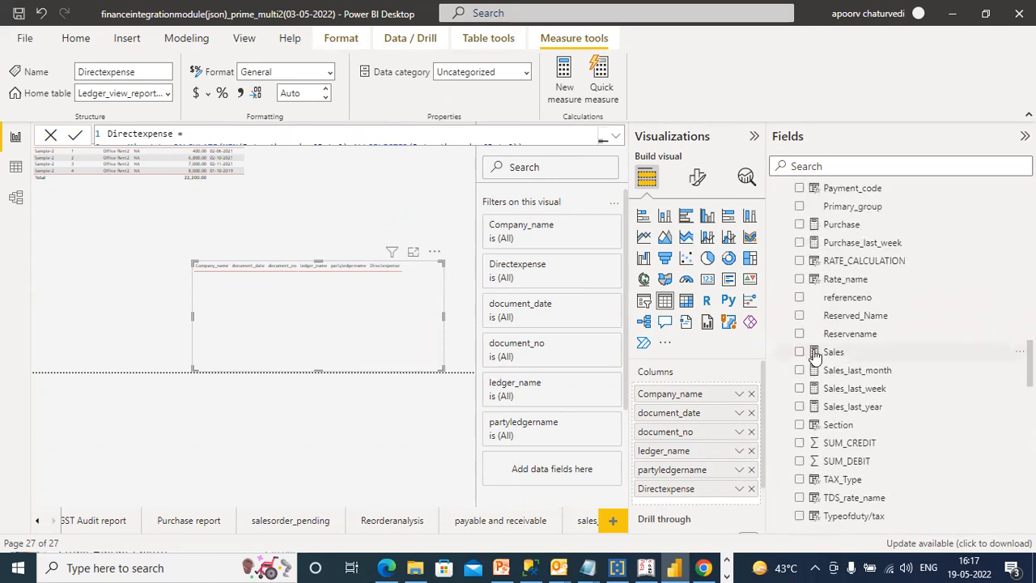
{"action": "left_click", "coordinate": [815, 356]}
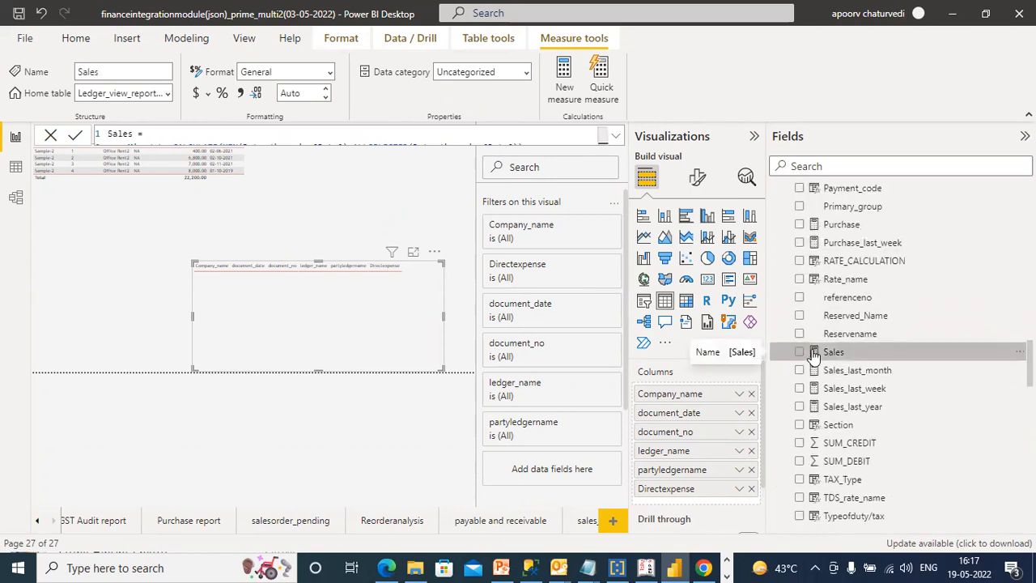
{"action": "left_click", "coordinate": [615, 138]}
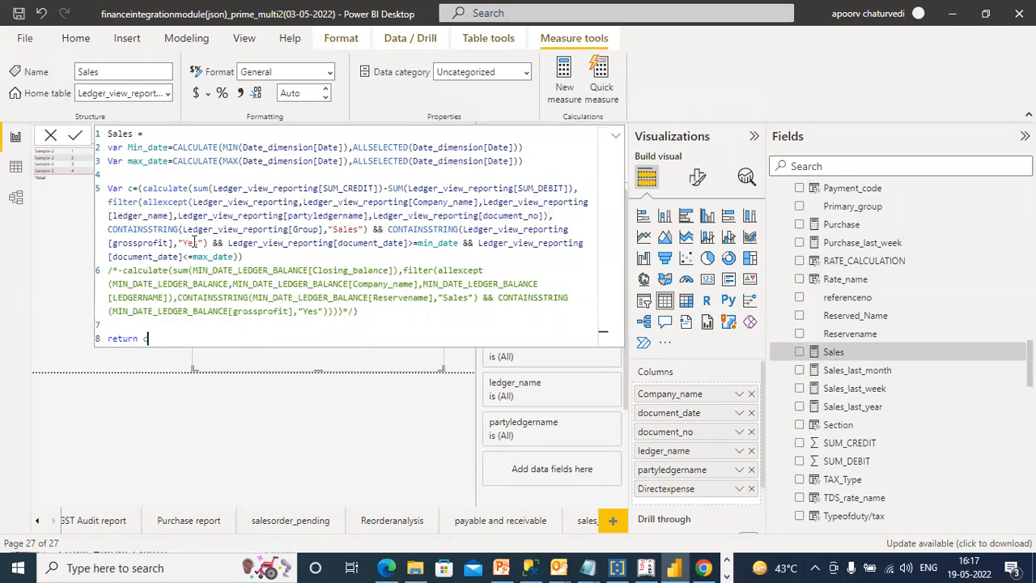
{"action": "left_click", "coordinate": [615, 140]}
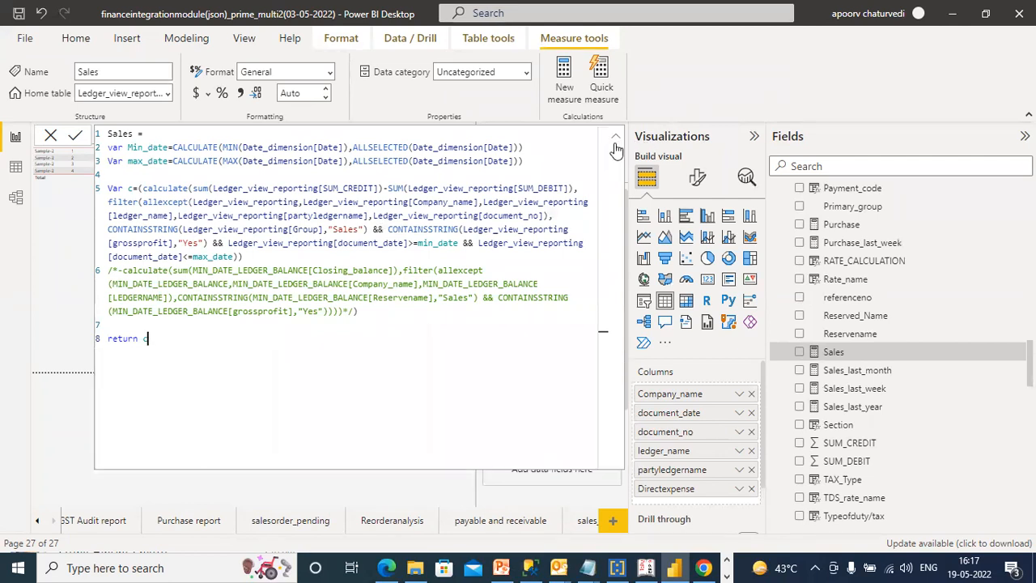
{"action": "left_click", "coordinate": [615, 140]}
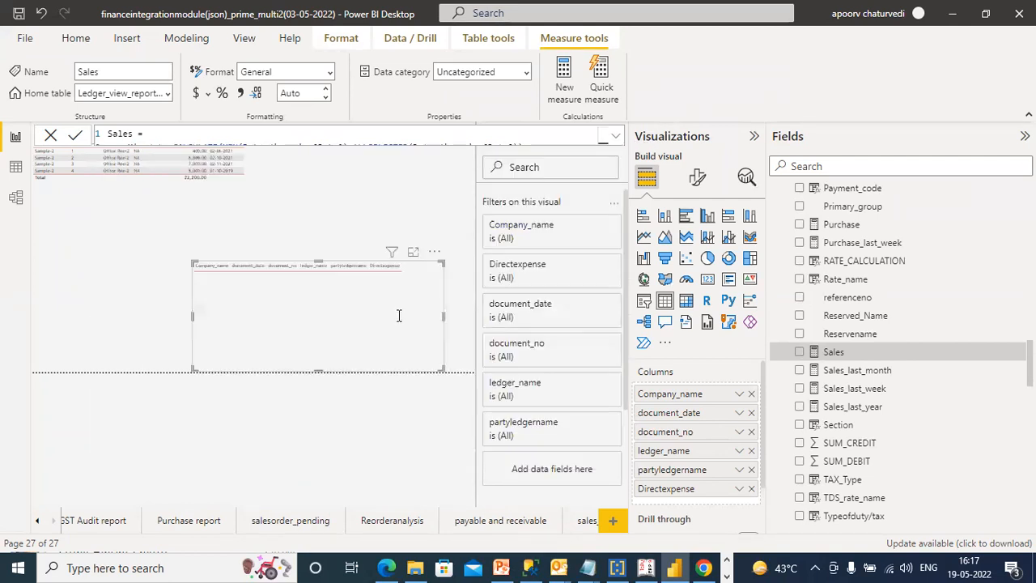
- Reduce the height of the Indirectexpense table and give it the title "Direct expense"
{"action": "left_click", "coordinate": [209, 199]}
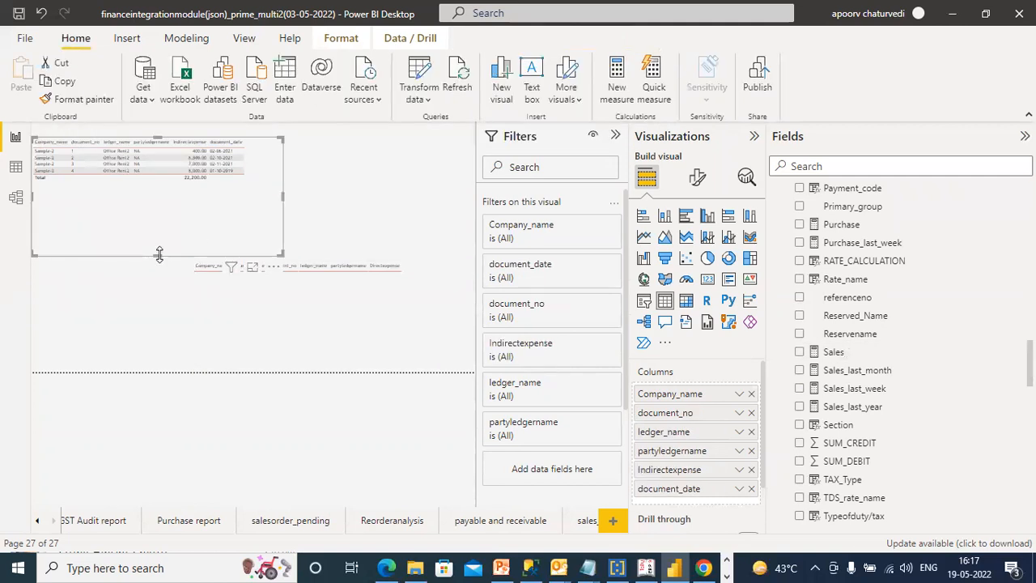
{"action": "left_click_drag", "start_coordinate": [156, 250], "coordinate": [157, 215]}
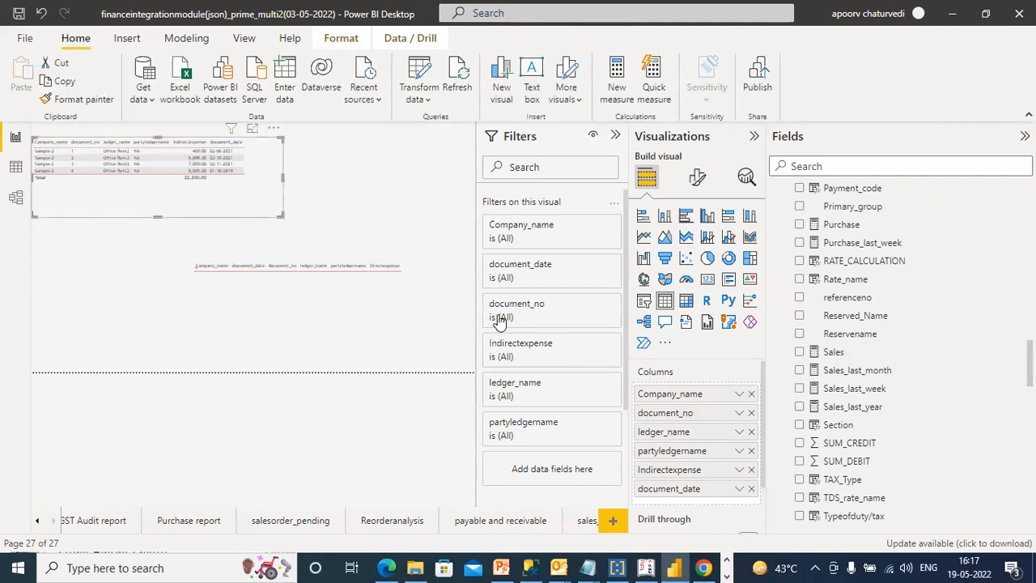
{"action": "left_click", "coordinate": [696, 176]}
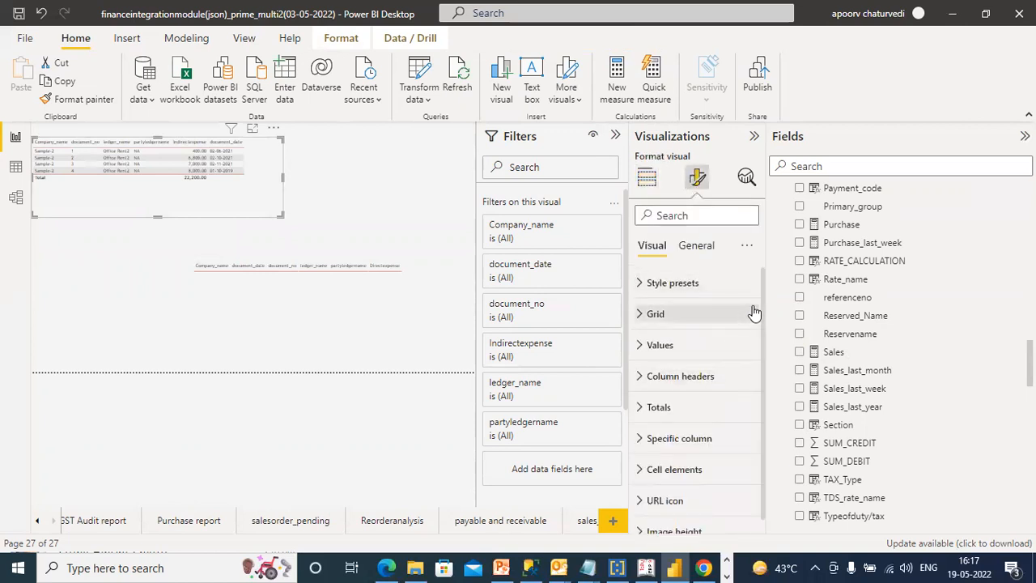
{"action": "scroll", "coordinate": [762, 298], "scroll_direction": "down", "scroll_amount": 1}
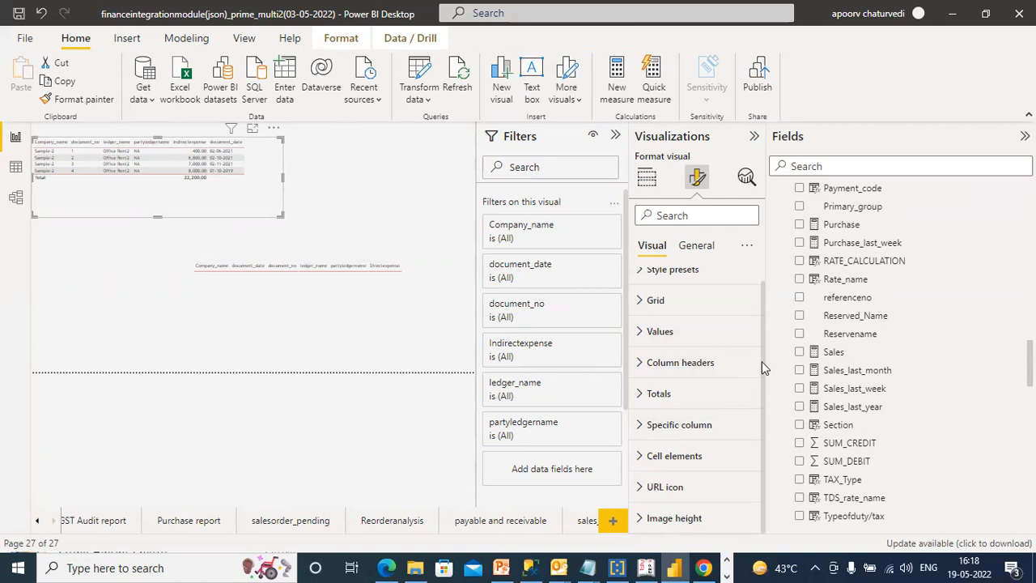
{"action": "scroll", "coordinate": [758, 324], "scroll_direction": "up", "scroll_amount": 1}
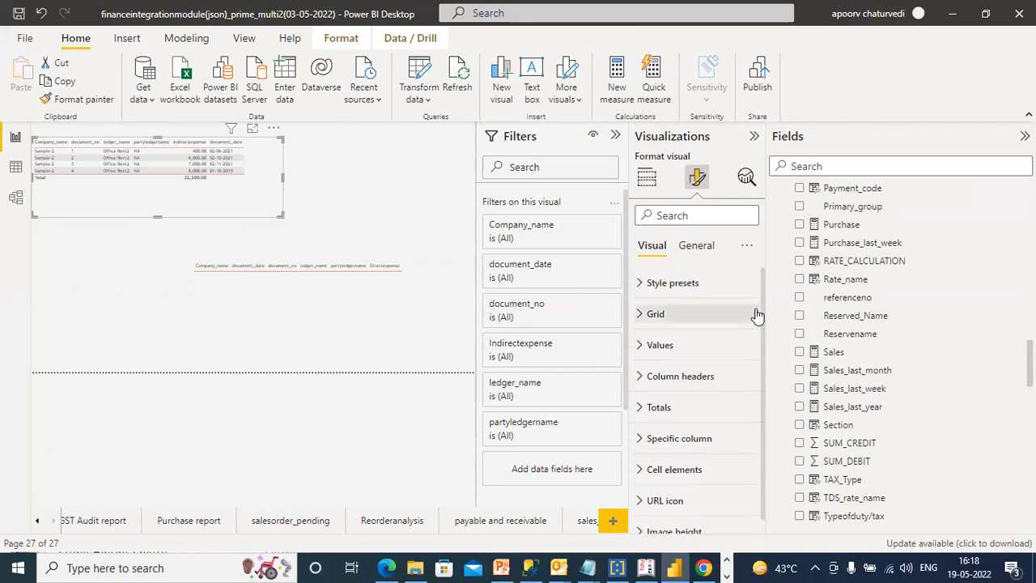
{"action": "left_click", "coordinate": [701, 249]}
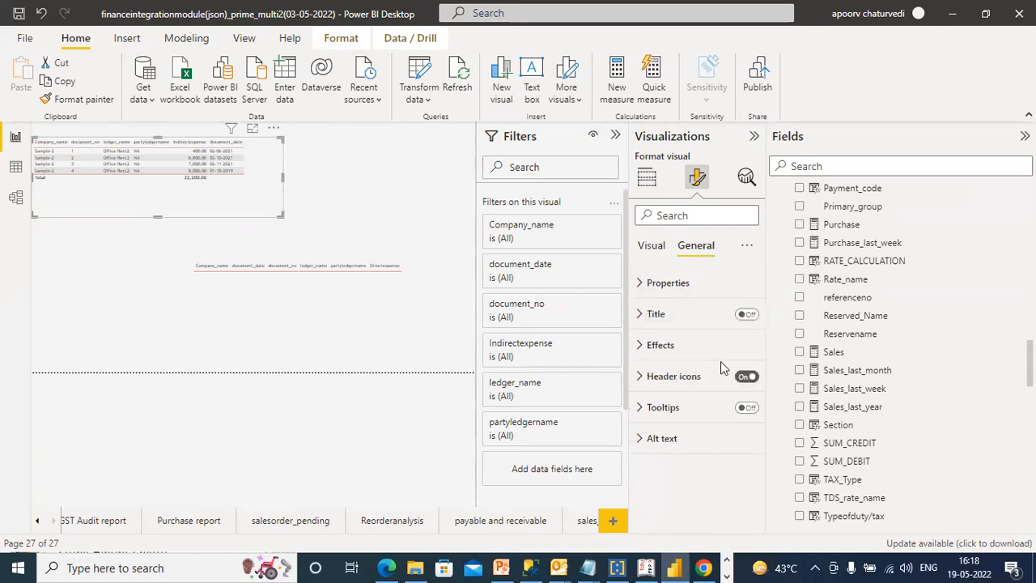
{"action": "left_click", "coordinate": [746, 315]}
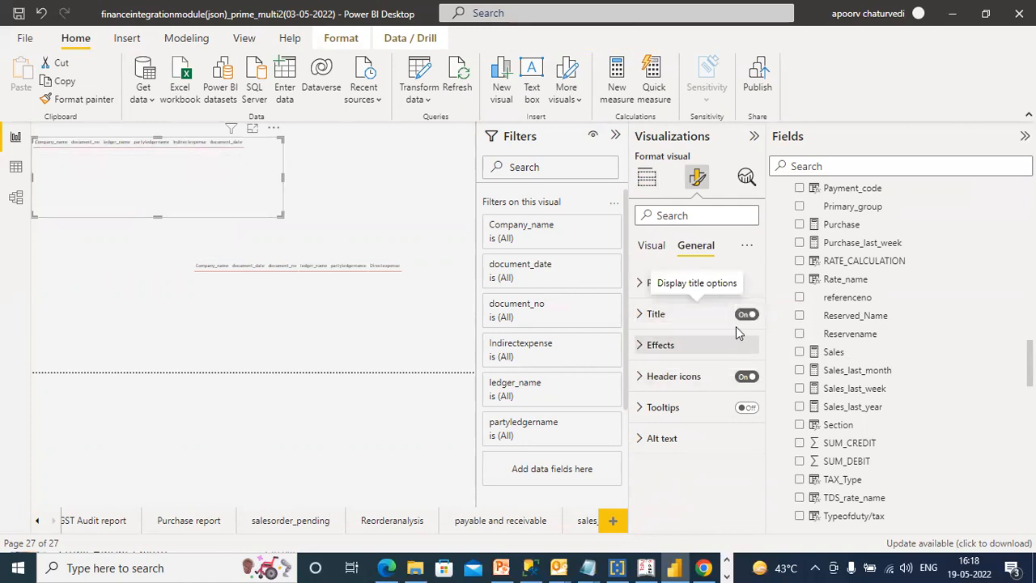
{"action": "left_click", "coordinate": [688, 316]}
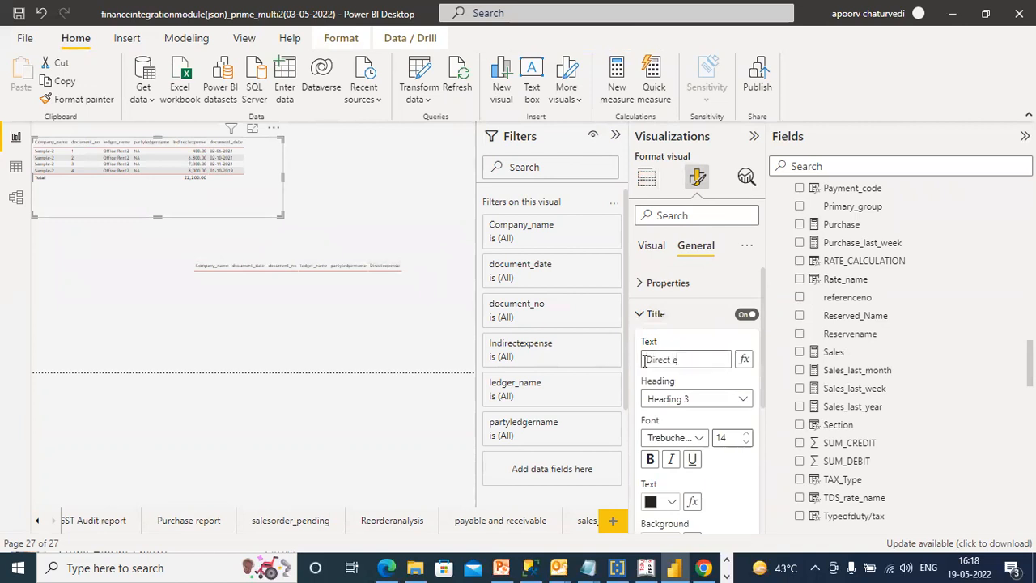
{"action": "left_click", "coordinate": [339, 312]}
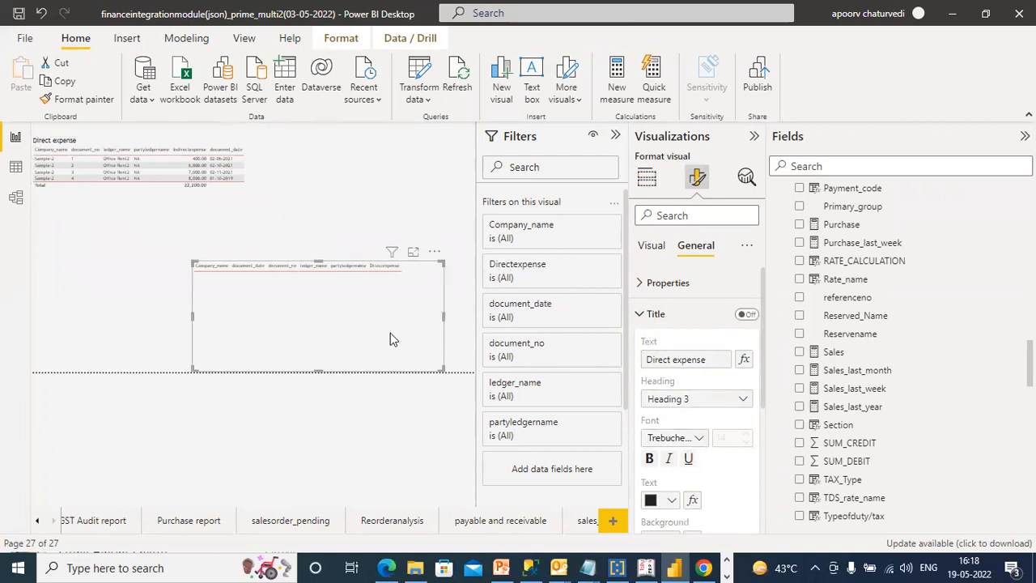
- Turn on the title of the lower Directexpense table and set its text to "Indirect Expense"
{"action": "left_click", "coordinate": [204, 199]}
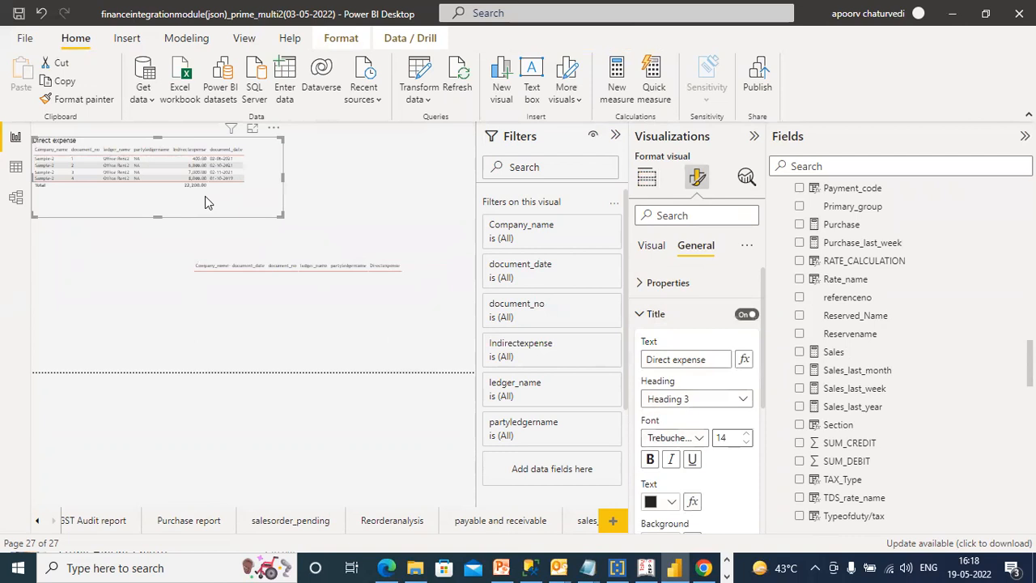
{"action": "left_click", "coordinate": [360, 334]}
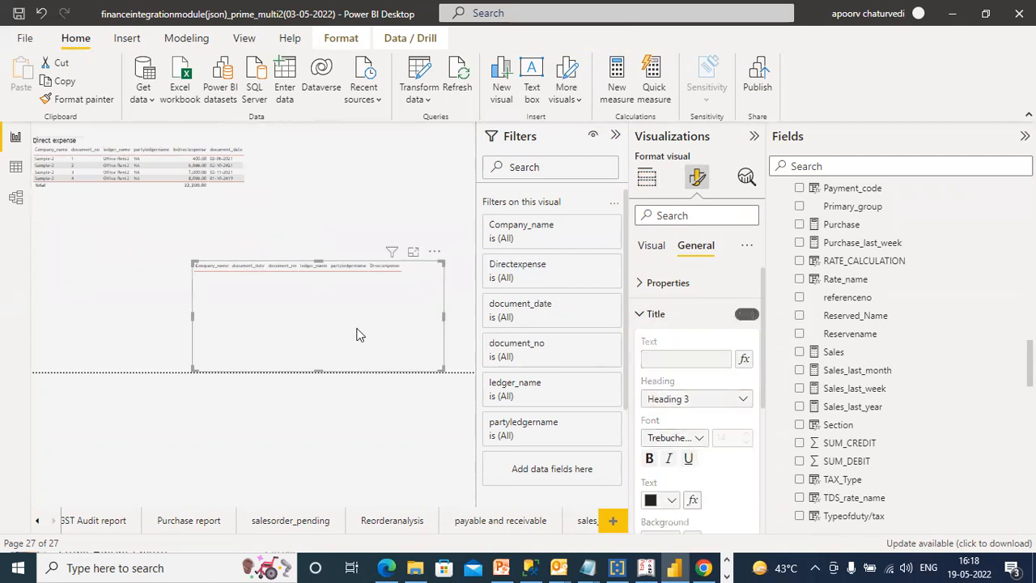
{"action": "left_click", "coordinate": [746, 314]}
{"action": "left_click", "coordinate": [748, 314]}
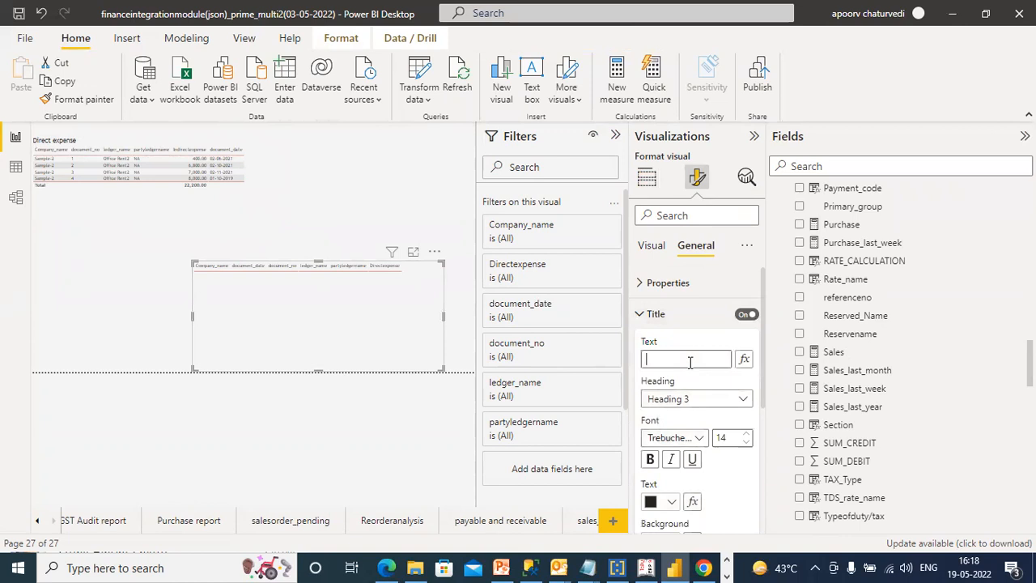
{"action": "left_click", "coordinate": [690, 361]}
{"action": "type", "text": "Indirect Expense"}
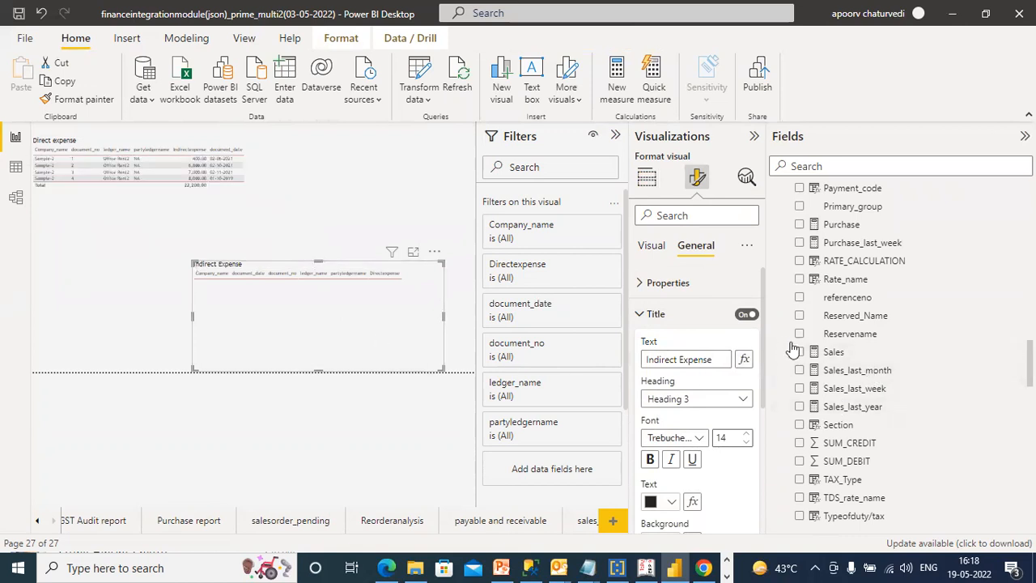
{"action": "left_click", "coordinate": [836, 354]}
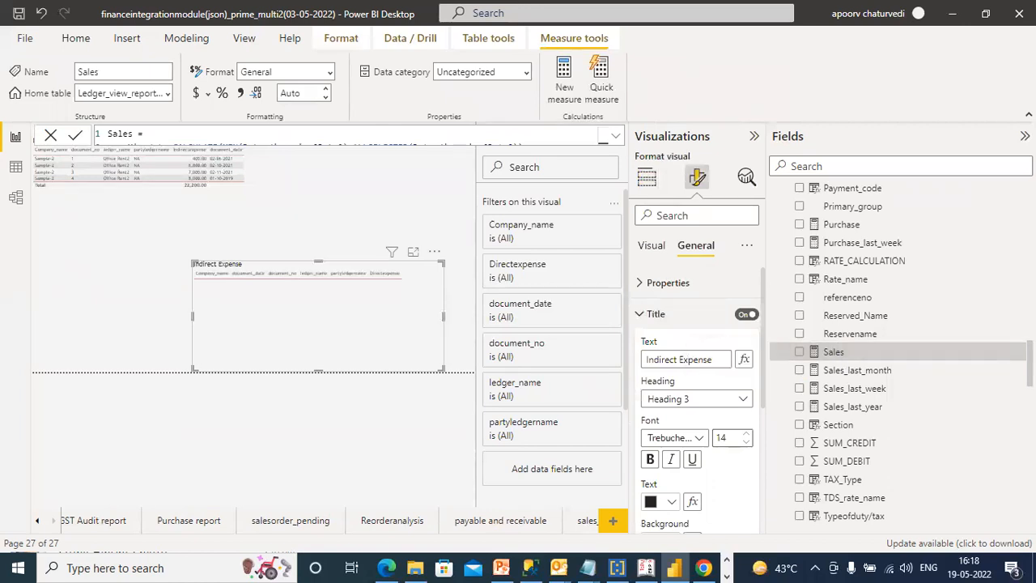
{"action": "scroll", "coordinate": [898, 356], "scroll_direction": "up", "scroll_amount": 15}
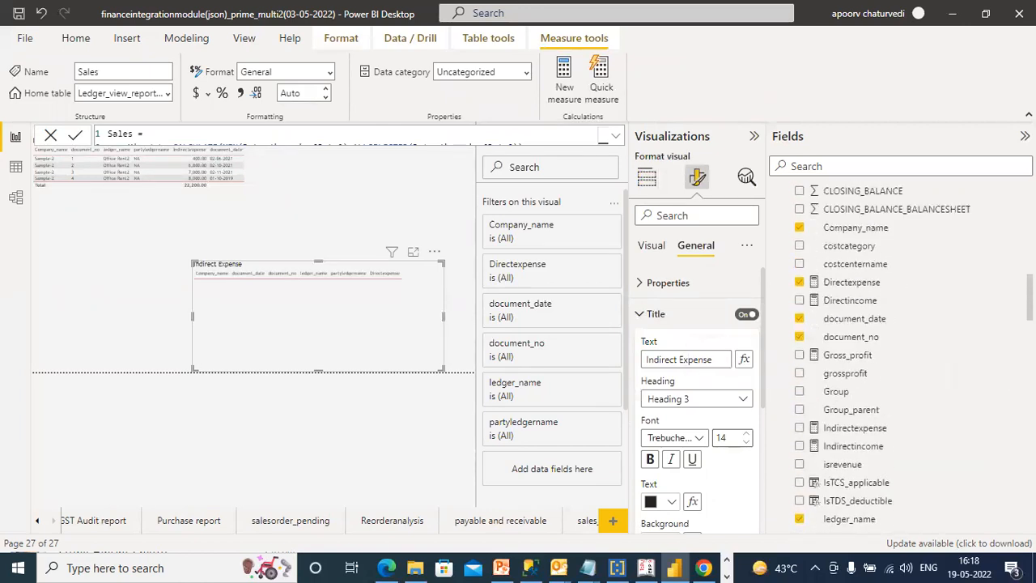
{"action": "scroll", "coordinate": [792, 245], "scroll_direction": "up", "scroll_amount": 8}
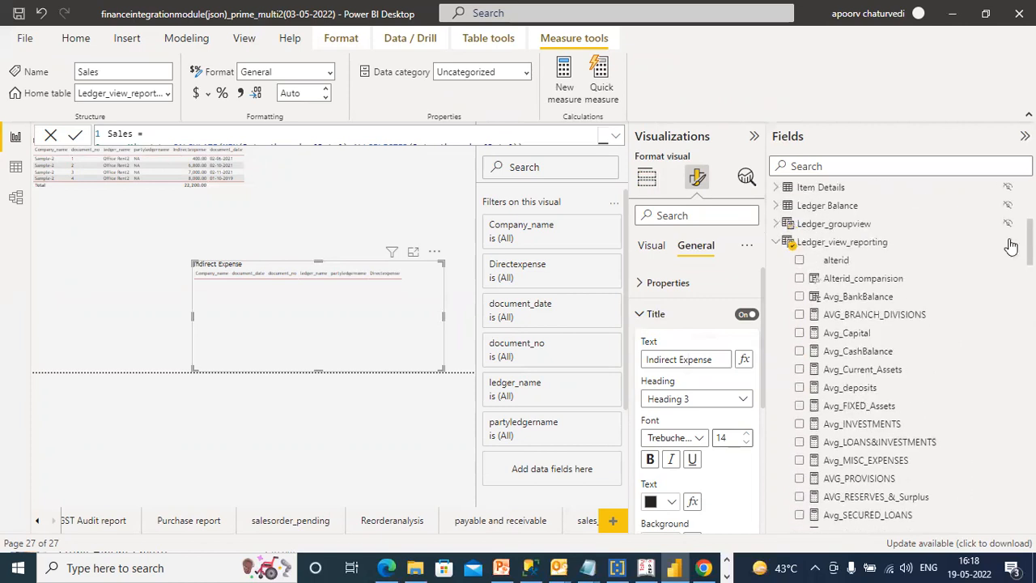
- Start saving a copy of the report on Local Disk (E:) and create a new folder there
{"action": "left_click", "coordinate": [24, 38]}
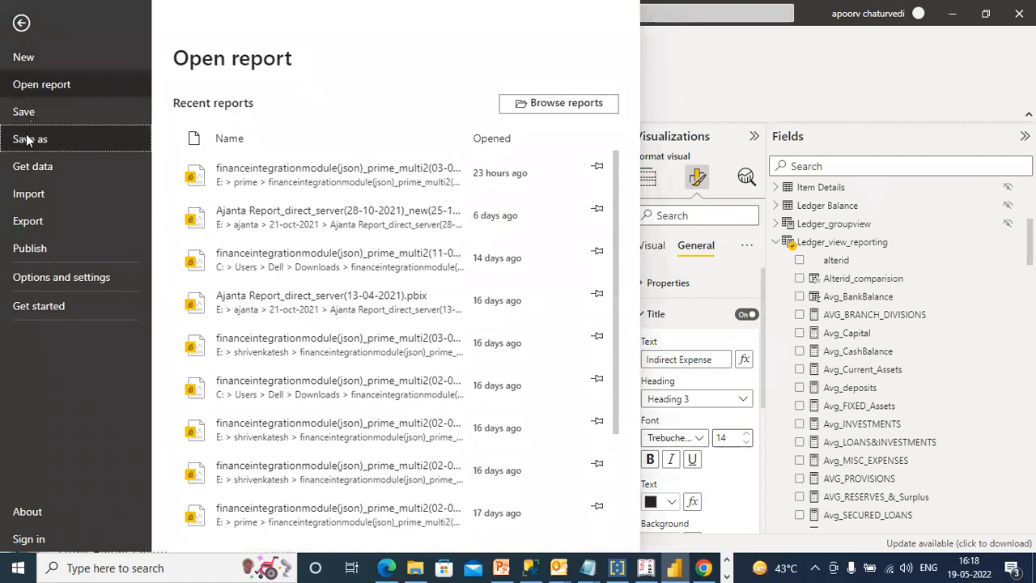
{"action": "key", "text": "Escape"}
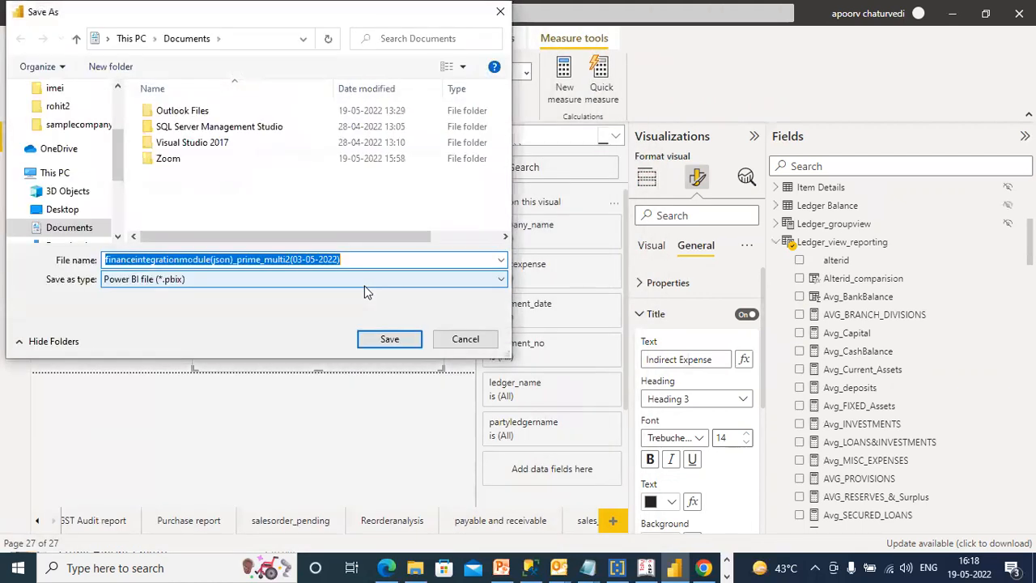
{"action": "scroll", "coordinate": [89, 178], "scroll_direction": "down", "scroll_amount": 3}
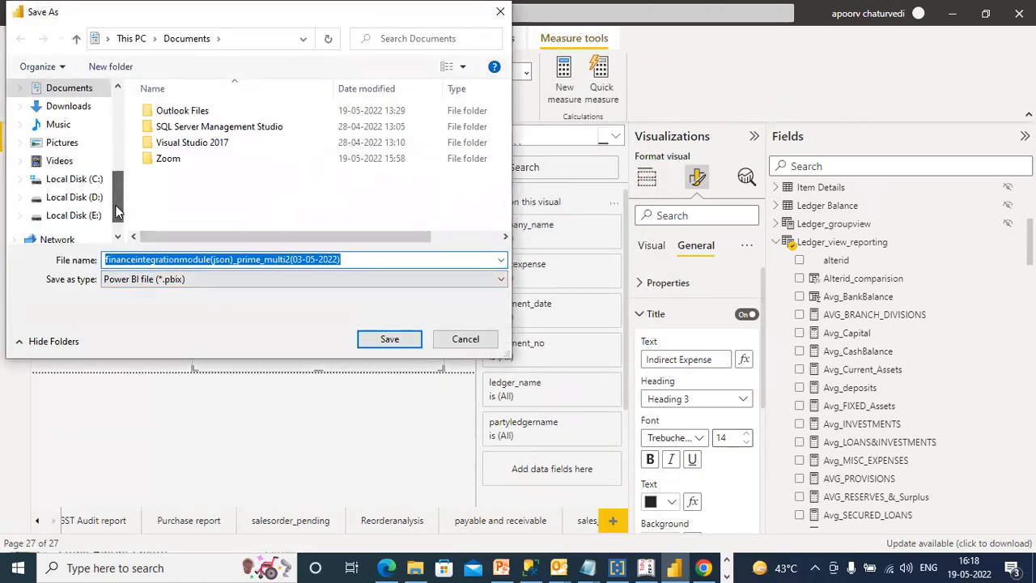
{"action": "left_click", "coordinate": [77, 215]}
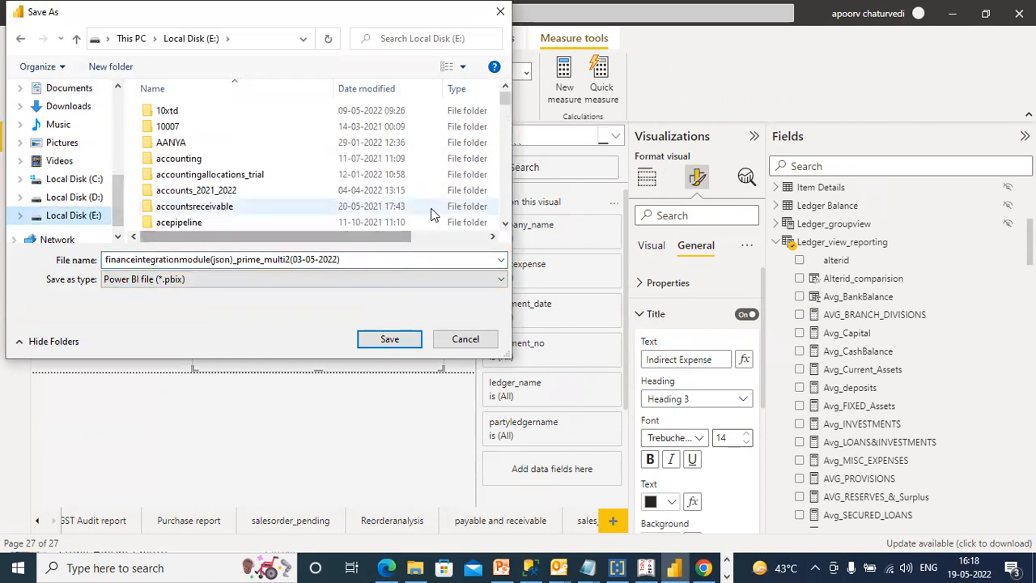
{"action": "right_click", "coordinate": [434, 219]}
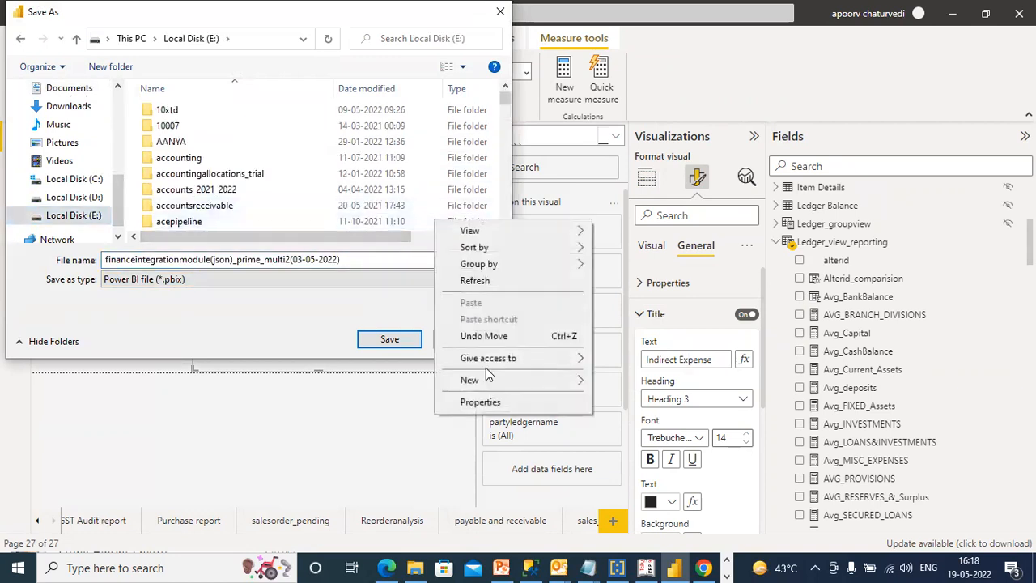
{"action": "mouse_move", "coordinate": [482, 381]}
{"action": "left_click", "coordinate": [627, 382]}
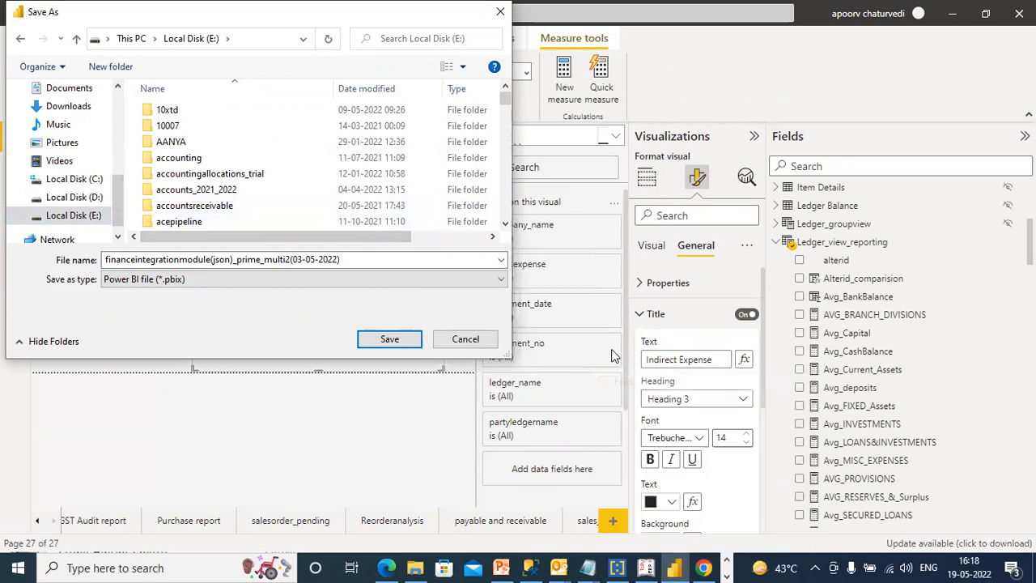
{"action": "left_click", "coordinate": [555, 545]}
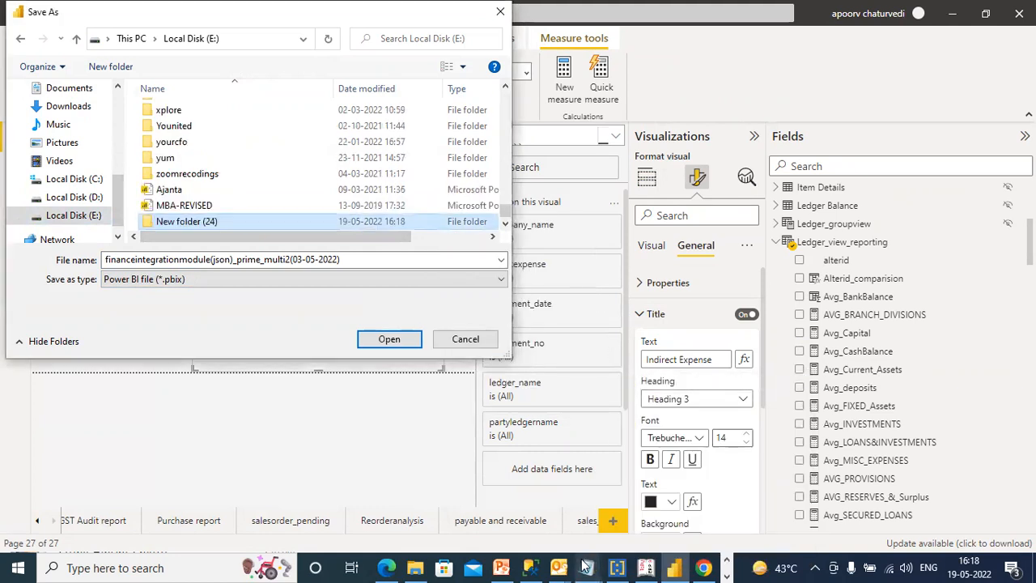
- Switch to Chrome to consult the Roundcube e-mail about Tally automation, and return to Power BI's Save As dialog
{"action": "left_click", "coordinate": [703, 567]}
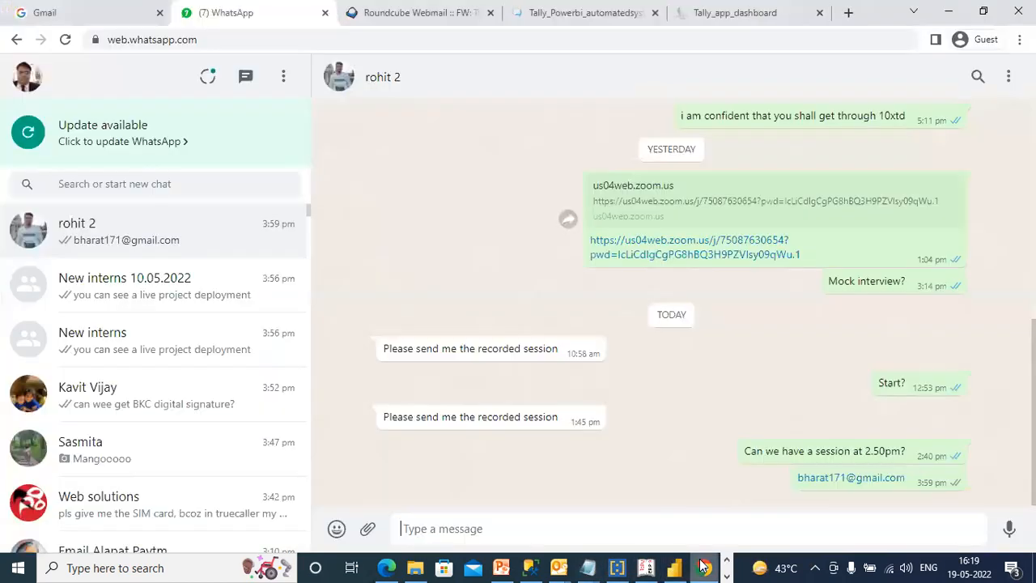
{"action": "left_click", "coordinate": [366, 12]}
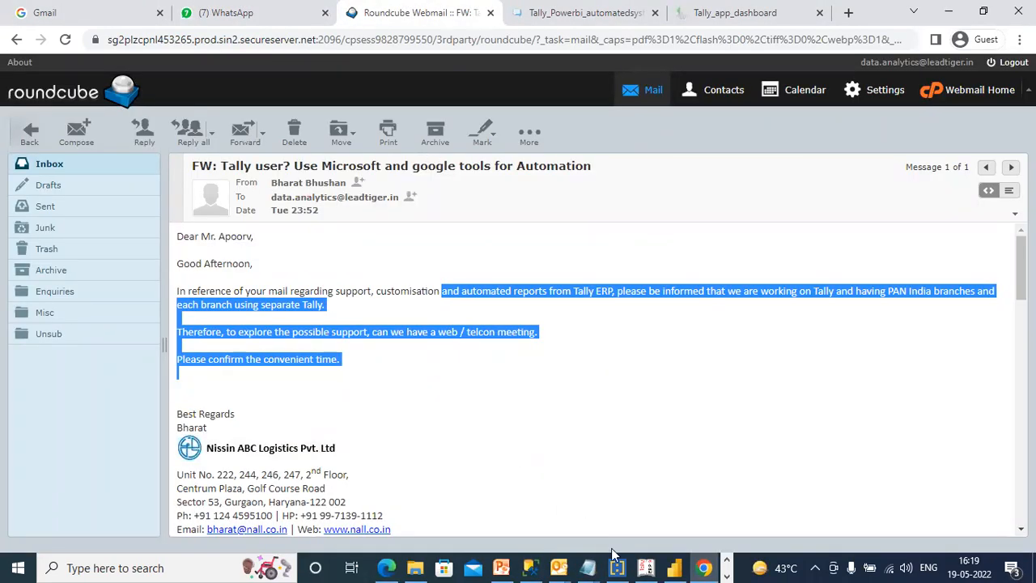
{"action": "mouse_move", "coordinate": [617, 566]}
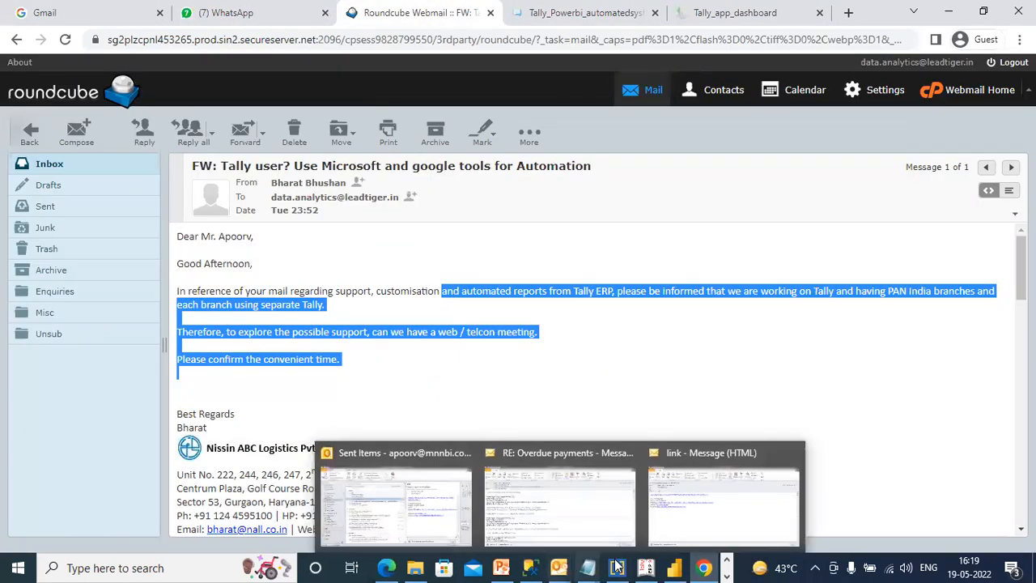
{"action": "left_click", "coordinate": [674, 567]}
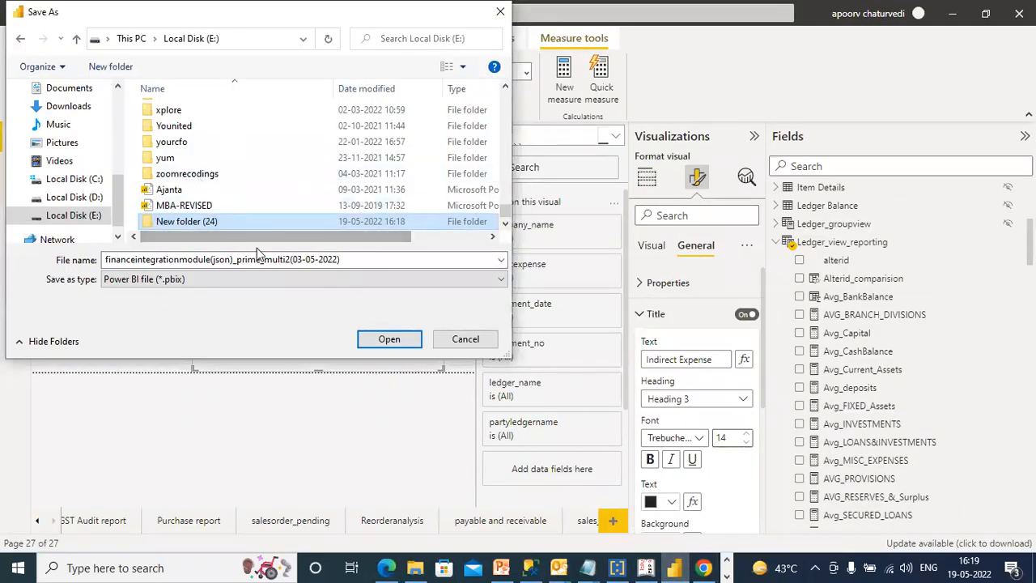
- Rename the new folder on Local Disk (E:) as nISSIN_ABC_LOGISTICS and open it as the save location
{"action": "right_click", "coordinate": [299, 222]}
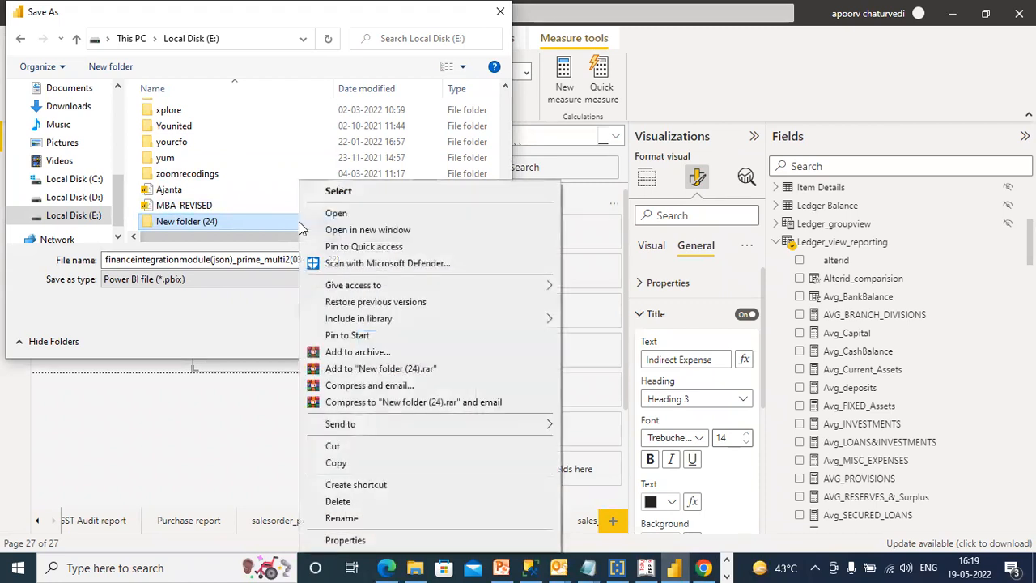
{"action": "left_click", "coordinate": [341, 518]}
{"action": "type", "text": "ni"}
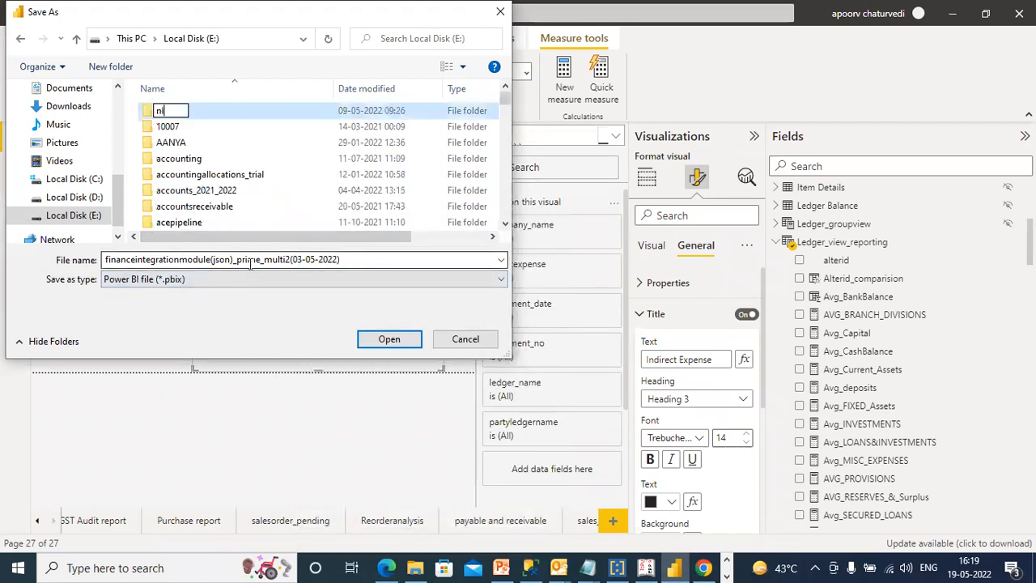
{"action": "type", "text": "SSIN_ABC_LOGISTICS"}
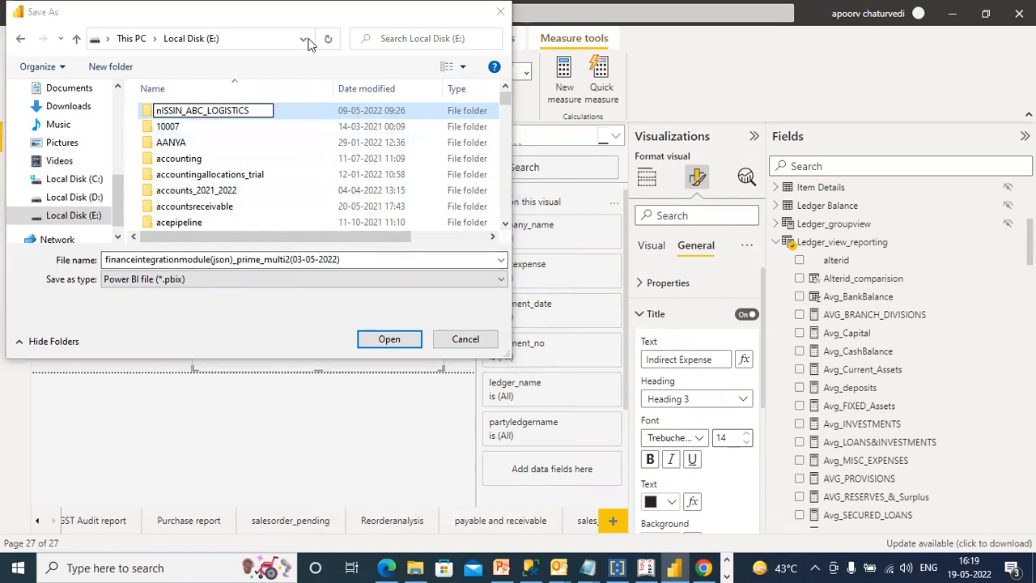
{"action": "key", "text": "Return"}
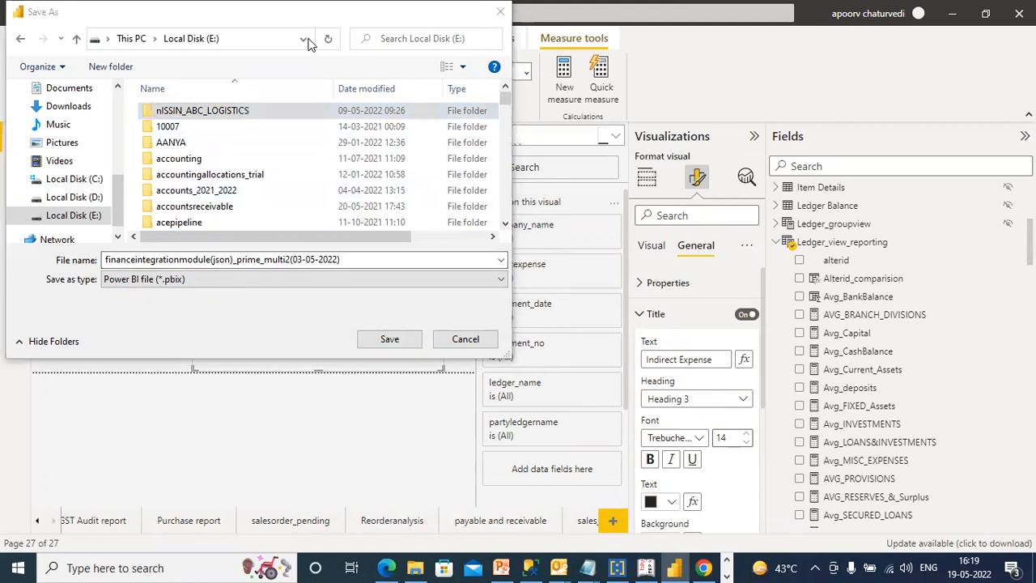
{"action": "double_click", "coordinate": [298, 111]}
- Save the report copy in this folder under the file name financeintegrationmodule(json)_prime_multi2(19-05-2022)_NISSIN
{"action": "double_click", "coordinate": [312, 259]}
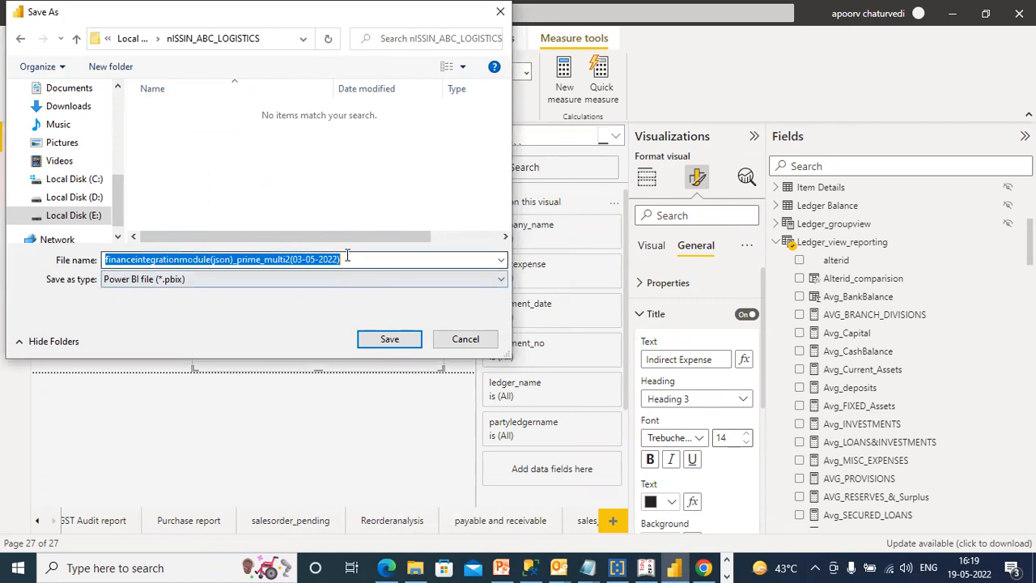
{"action": "left_click", "coordinate": [303, 259]}
{"action": "key", "text": "BackSpace"}
{"action": "key", "text": "BackSpace"}
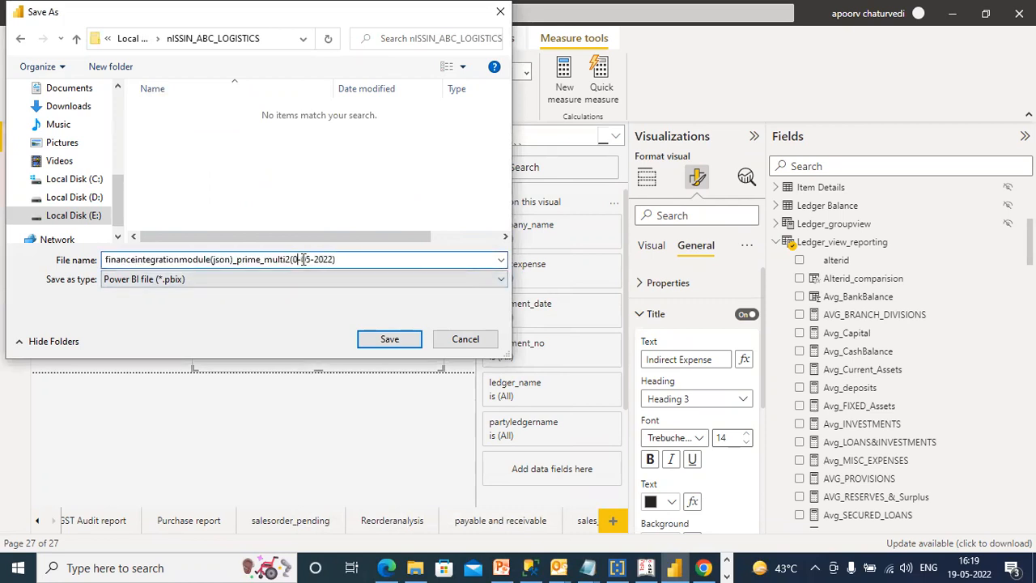
{"action": "type", "text": "19-"}
{"action": "left_click", "coordinate": [360, 260]}
{"action": "type", "text": "_NISSIN"}
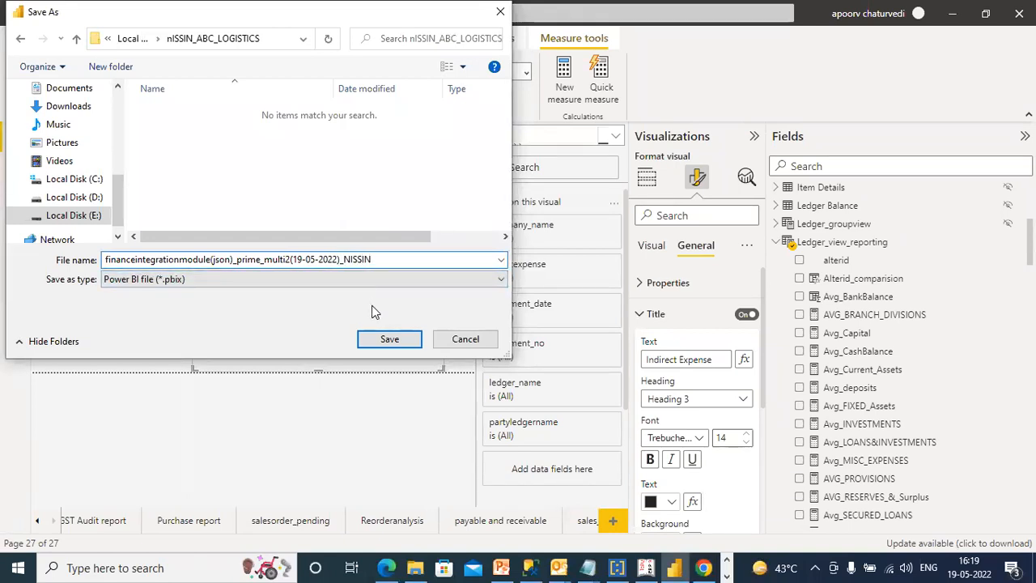
{"action": "left_click", "coordinate": [376, 339]}
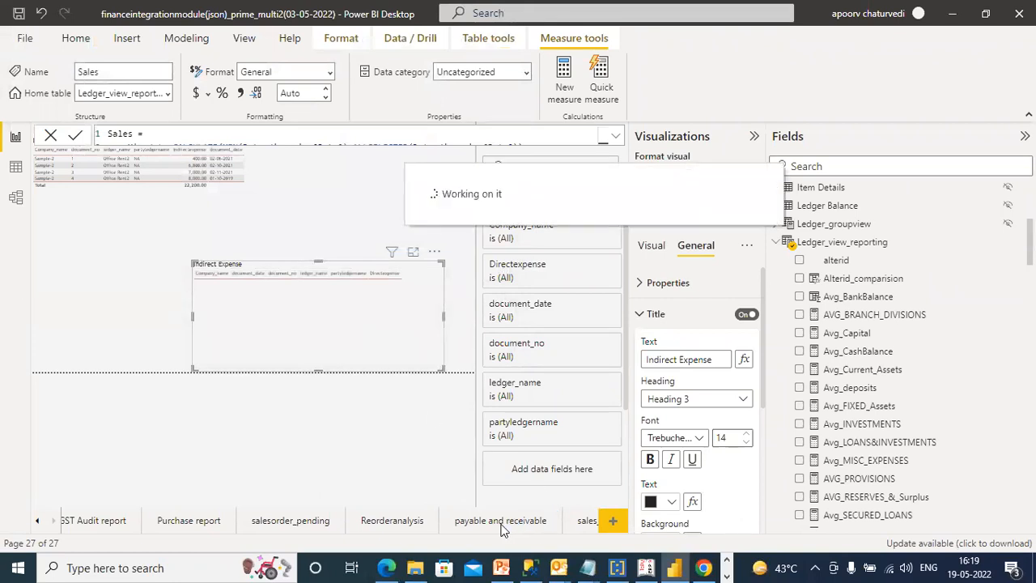
- Rename the report page Page 1, which holds the two expense tables, as Expense_analysis
{"action": "left_click", "coordinate": [583, 522]}
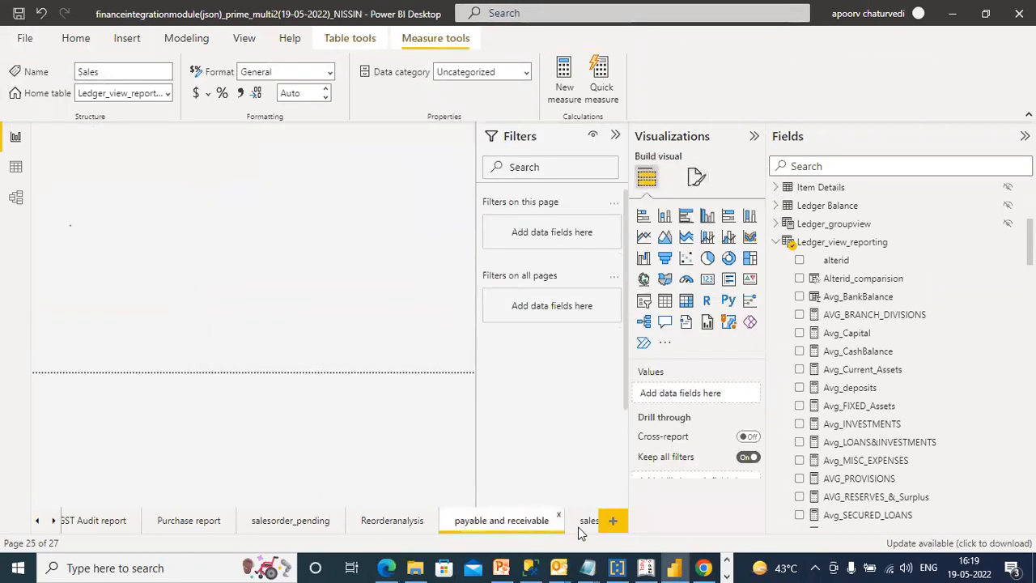
{"action": "left_click", "coordinate": [54, 522]}
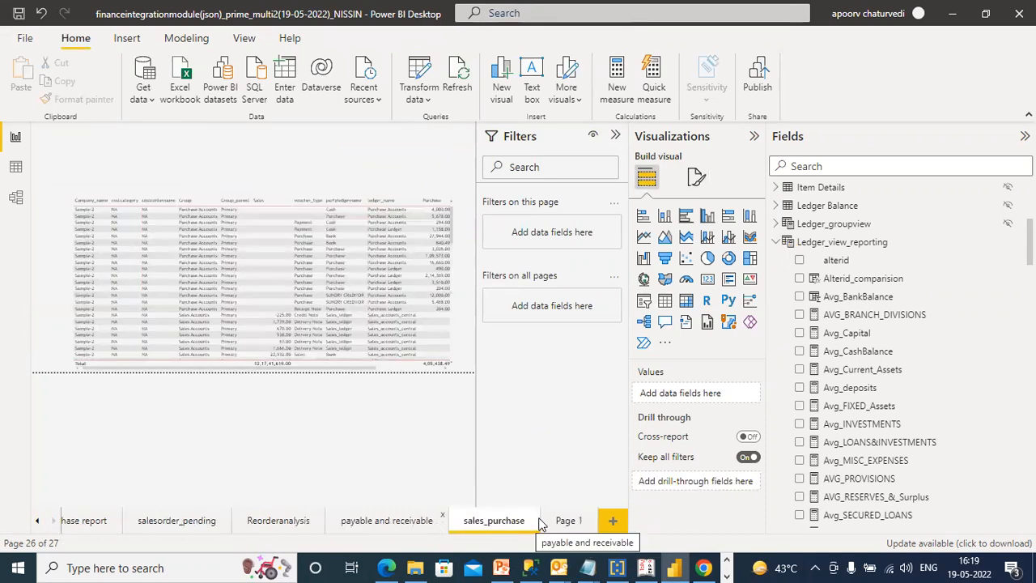
{"action": "left_click", "coordinate": [566, 519]}
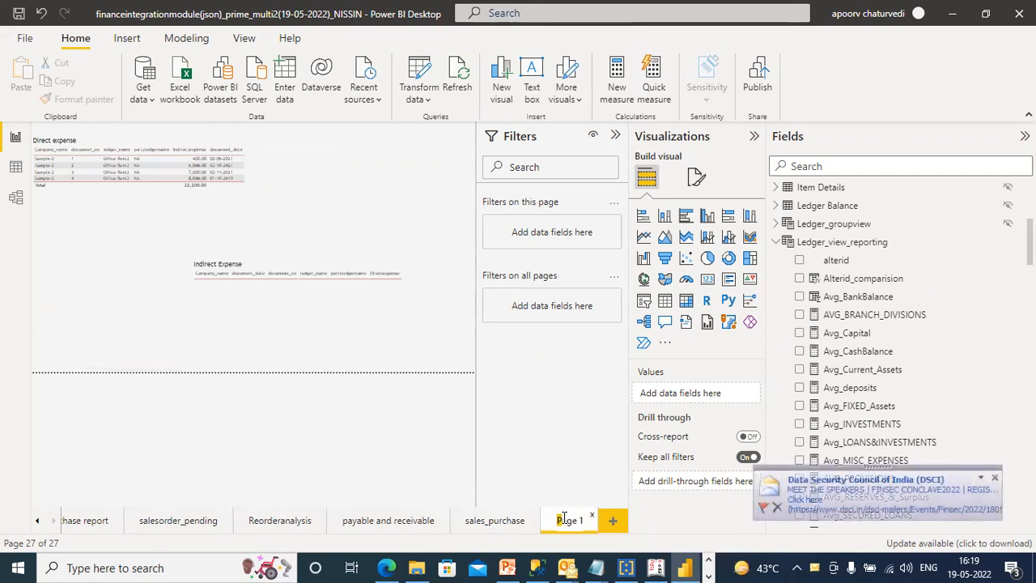
{"action": "double_click", "coordinate": [579, 520]}
{"action": "type", "text": "Expen"}
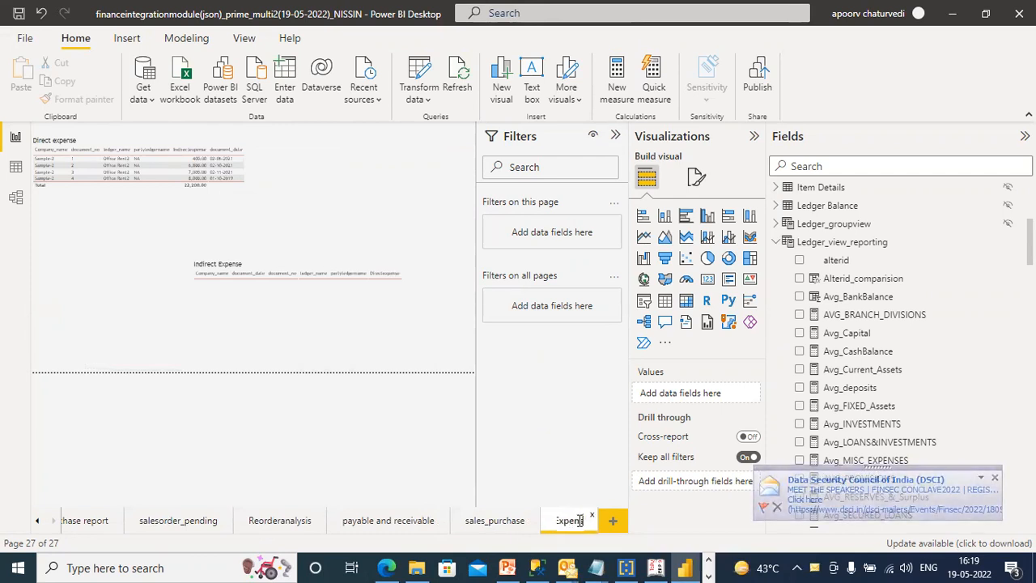
{"action": "type", "text": "se"}
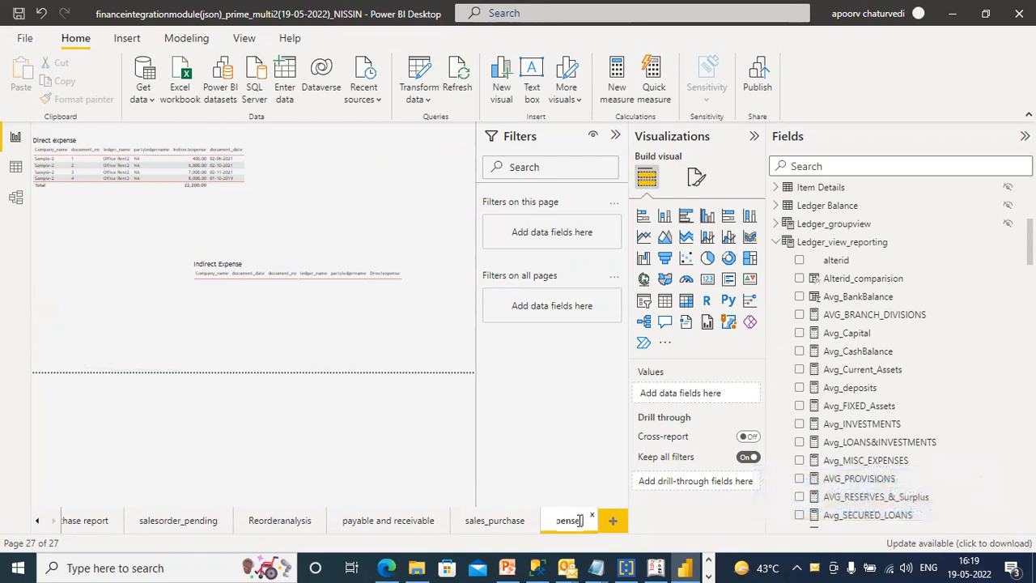
{"action": "type", "text": "_analysis"}
{"action": "key", "text": "Return"}
{"action": "left_click", "coordinate": [396, 312]}
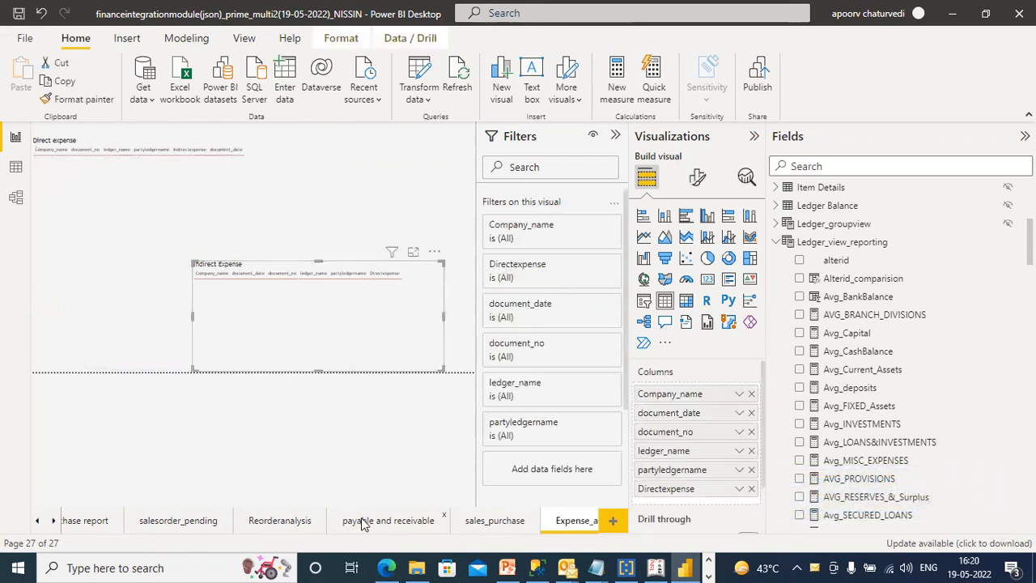
- Review the TDS &GST Audit report and Sales Report pages, and look up the sales table's source among the data tables
{"action": "double_click", "coordinate": [37, 521]}
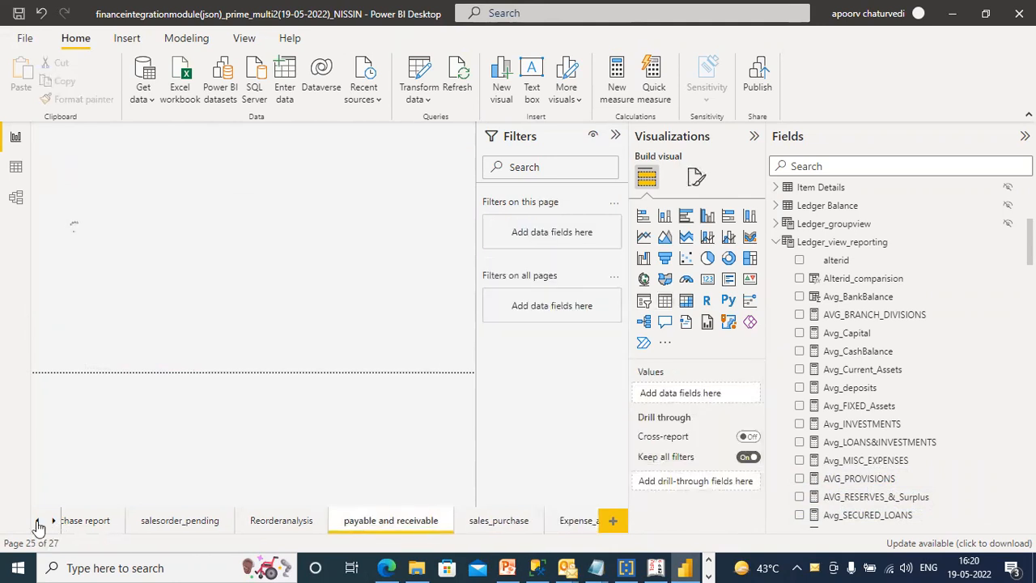
{"action": "left_click", "coordinate": [37, 521]}
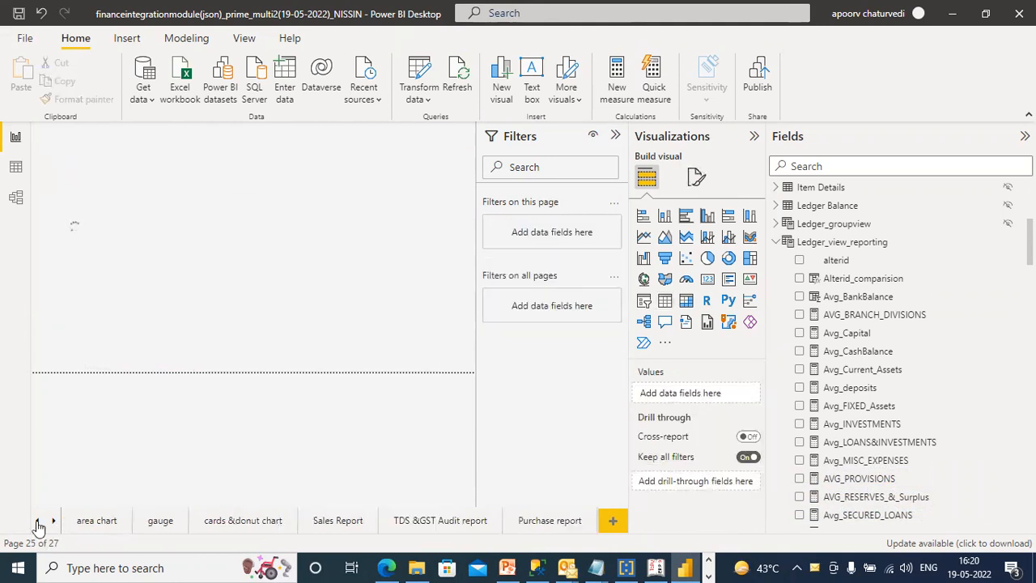
{"action": "left_click", "coordinate": [437, 520]}
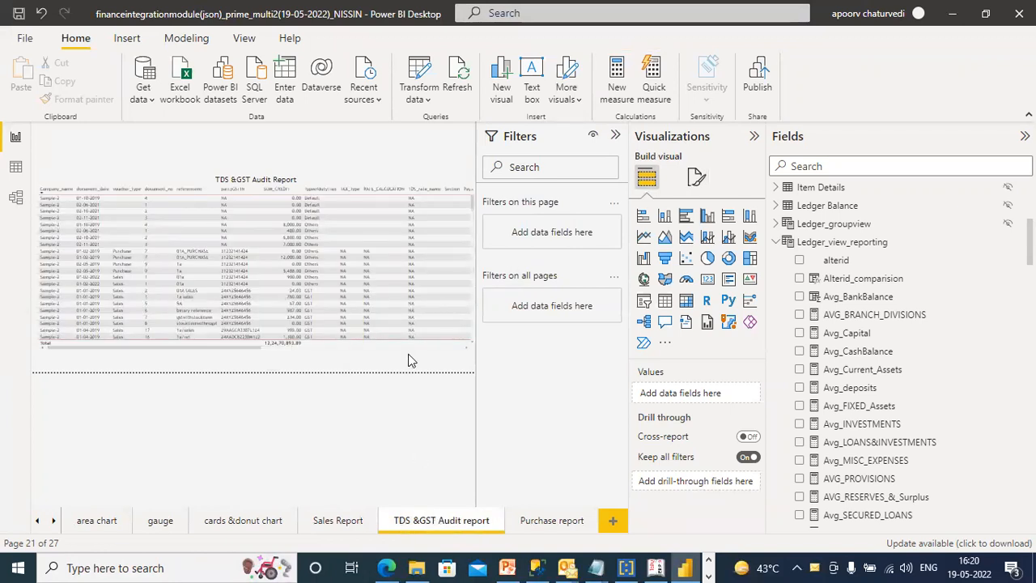
{"action": "left_click", "coordinate": [330, 520]}
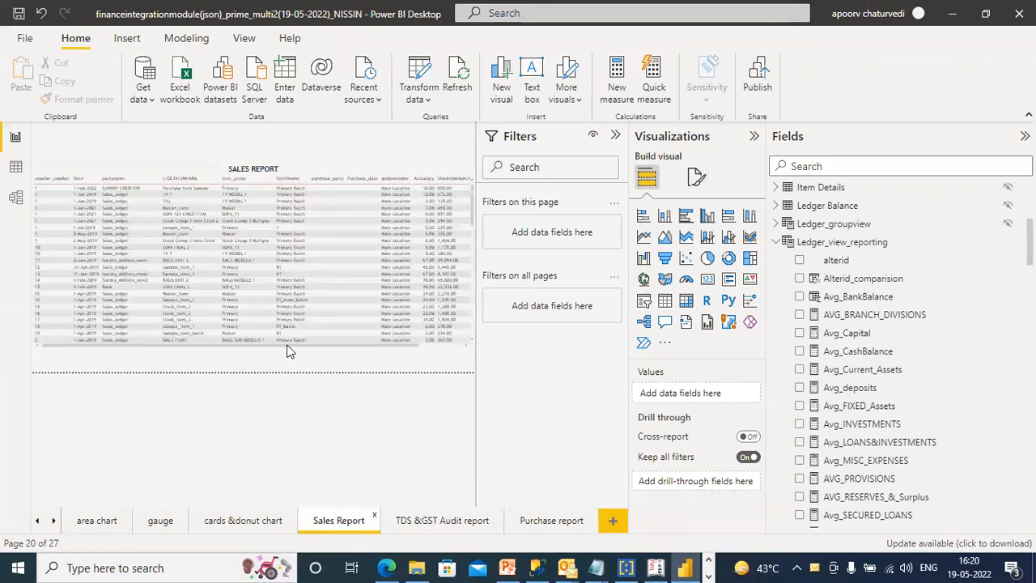
{"action": "left_click", "coordinate": [289, 351]}
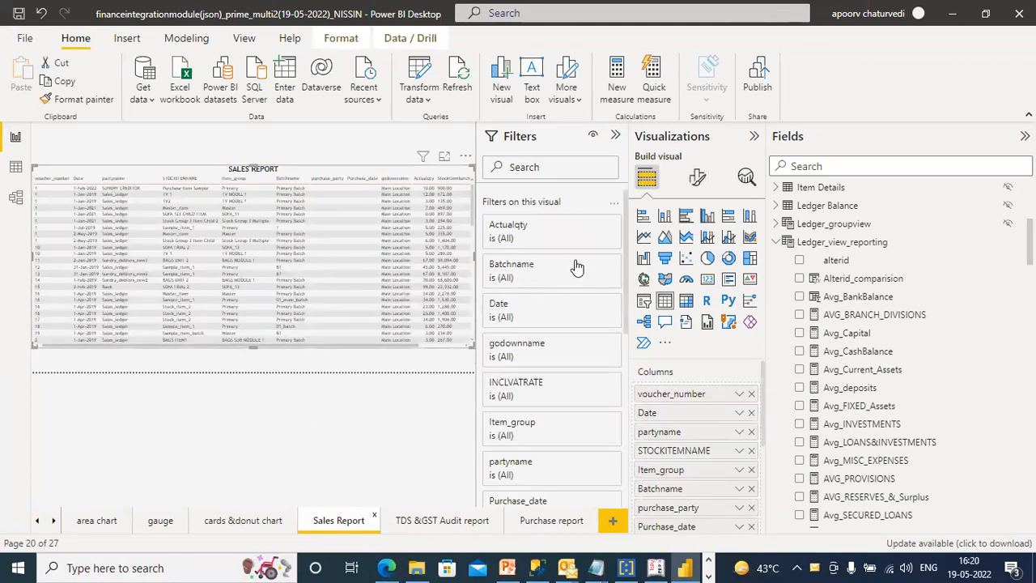
{"action": "left_click", "coordinate": [777, 242]}
{"action": "scroll", "coordinate": [825, 277], "scroll_direction": "down", "scroll_amount": 10}
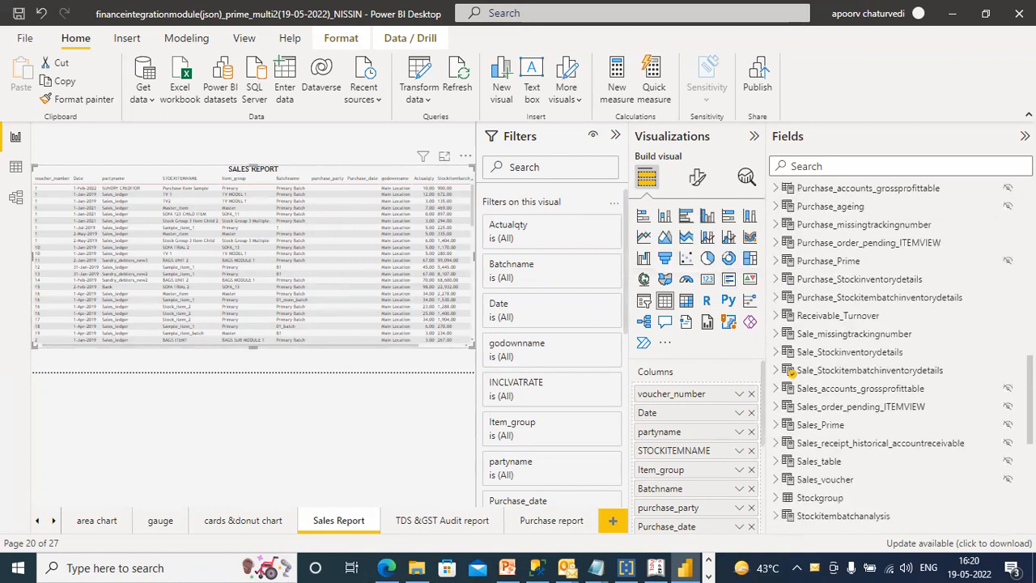
- Review the Purchase report page and bring the last report page tabs into view
{"action": "left_click", "coordinate": [549, 524]}
{"action": "left_click", "coordinate": [54, 521]}
{"action": "left_click", "coordinate": [53, 521]}
{"action": "left_click", "coordinate": [54, 522]}
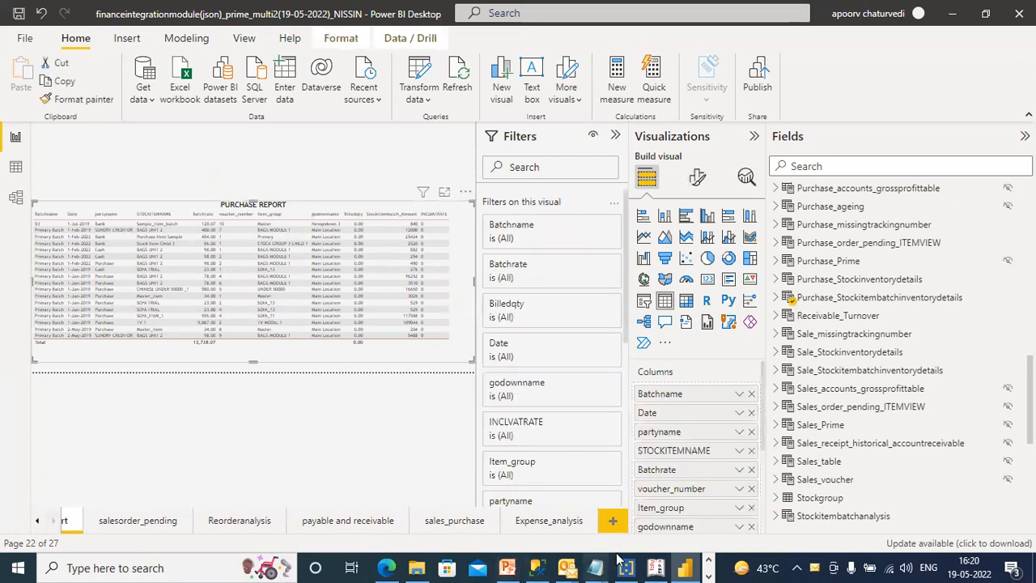
- Switch to Tally.ERP 9 and leave the Day Book, and switch to Chrome to view the Roundcube e-mail about Tally automation
{"action": "left_click", "coordinate": [657, 567]}
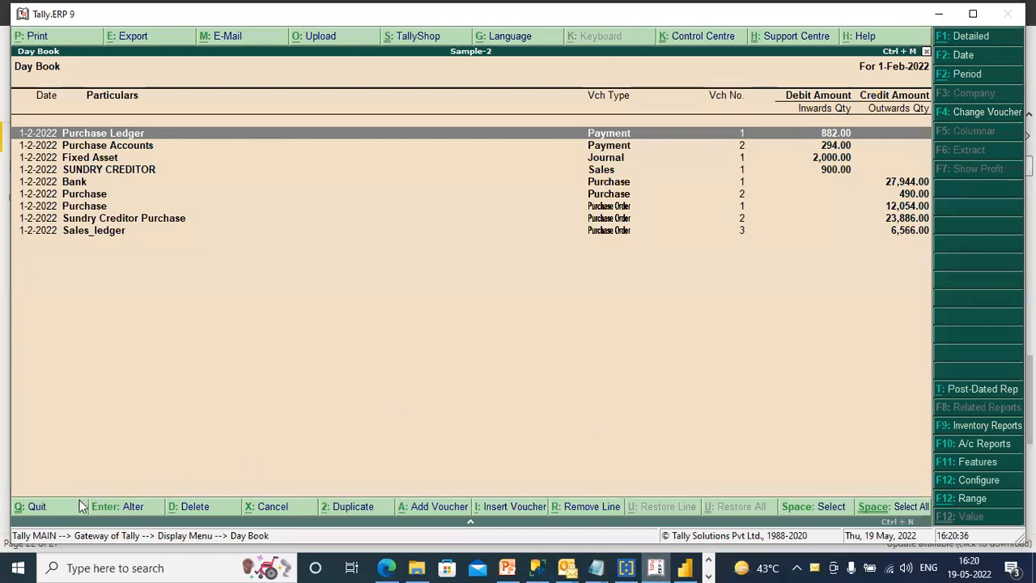
{"action": "key", "text": "Escape"}
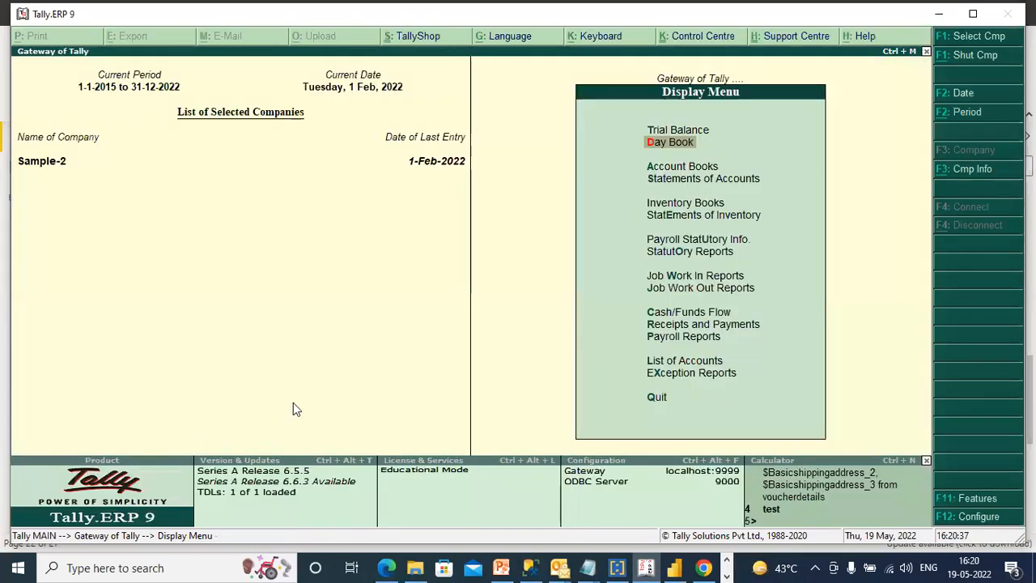
{"action": "left_click", "coordinate": [706, 567]}
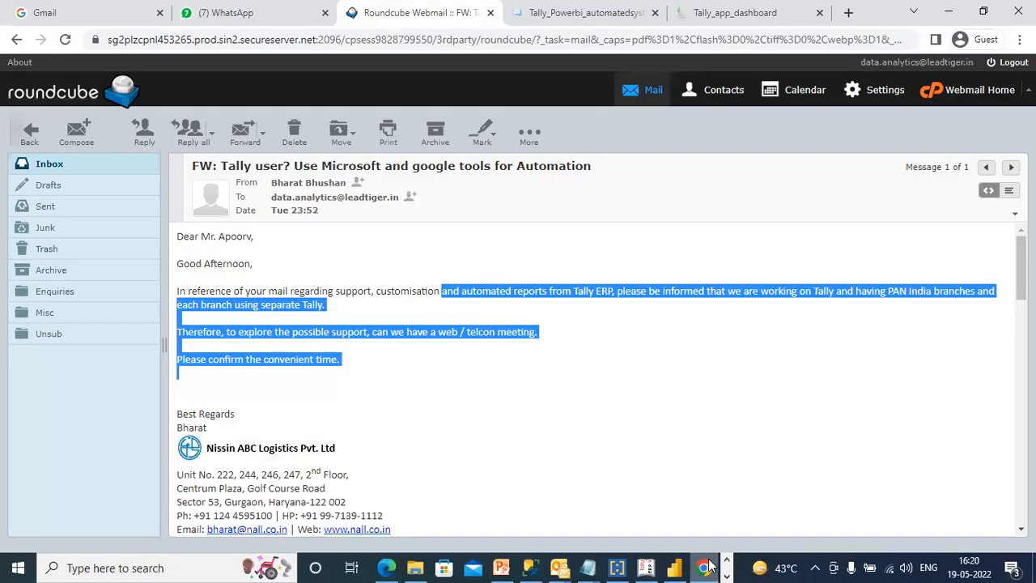
{"action": "left_click", "coordinate": [510, 36]}
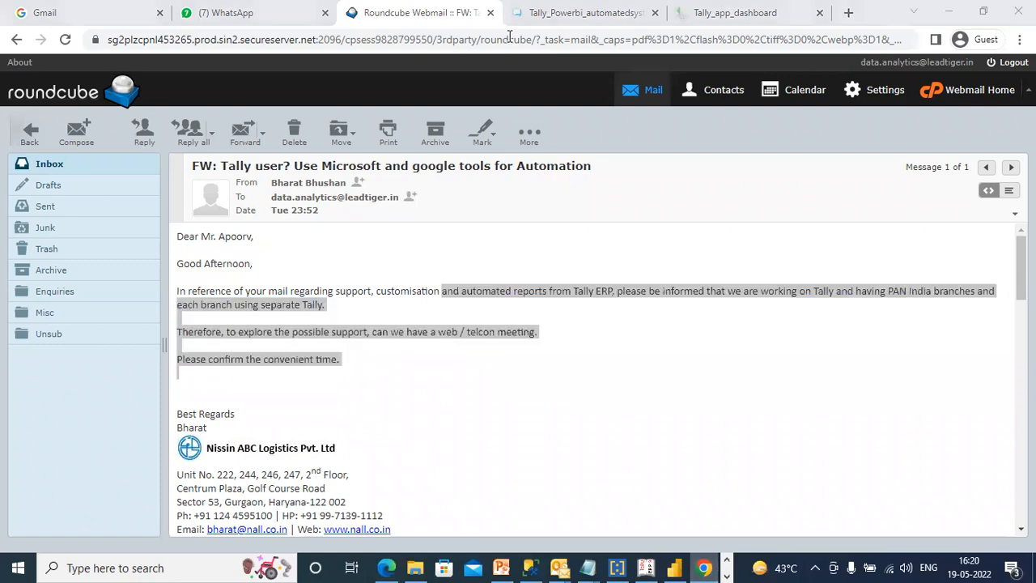